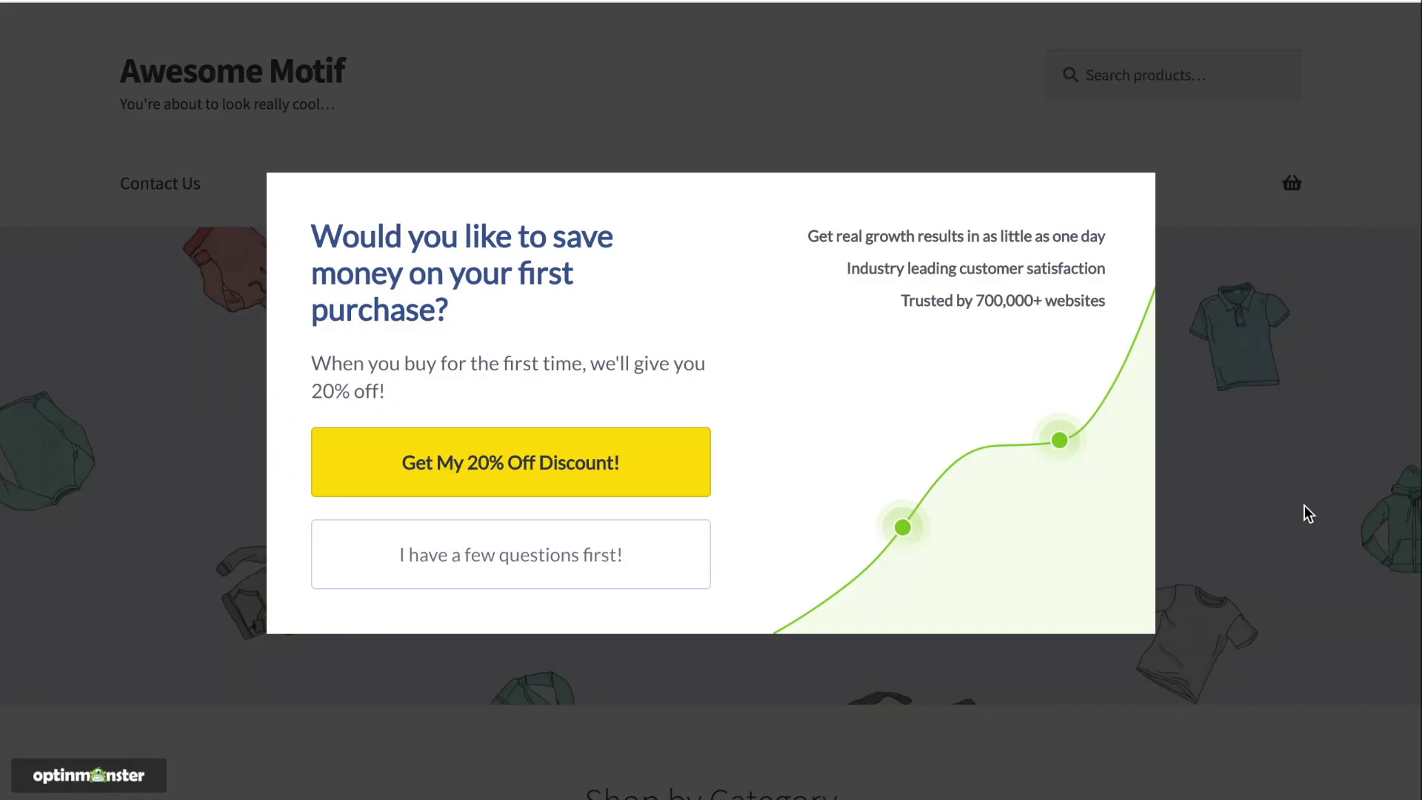
Step: Claim the 20% discount on the Awesome Motif site by submitting a name and email address
click(689, 457)
text(Sara)
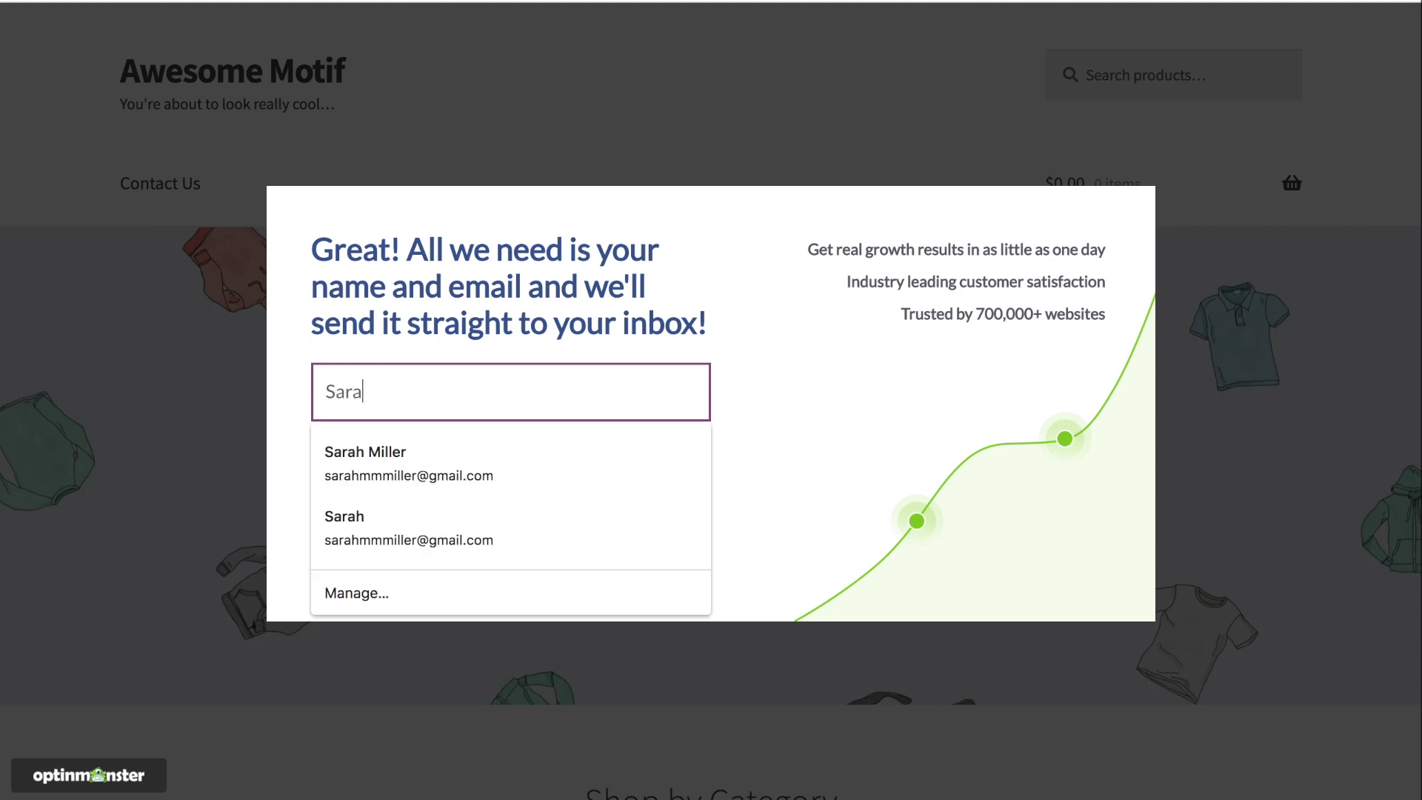
text(h)
key(Tab)
text(sarah@)
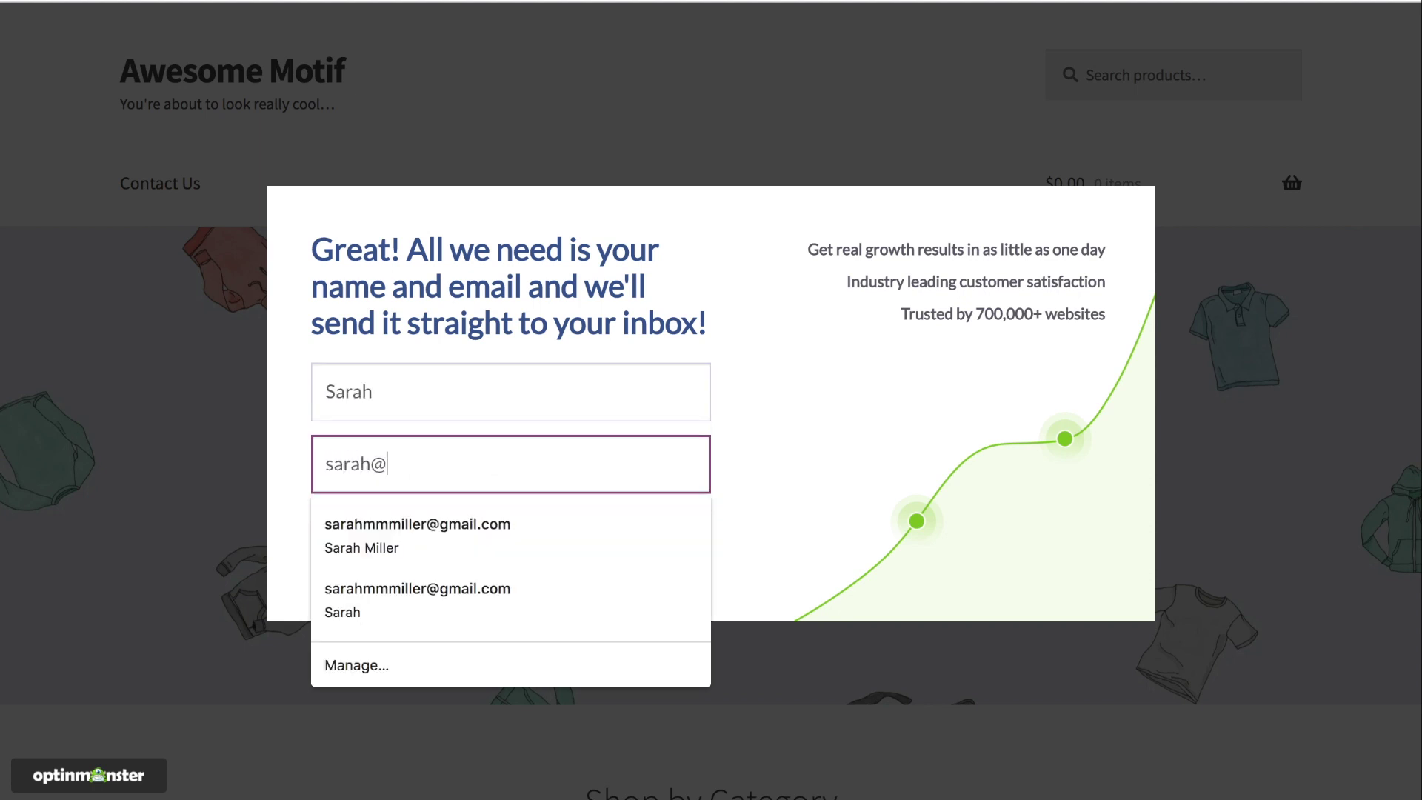
text(example.com)
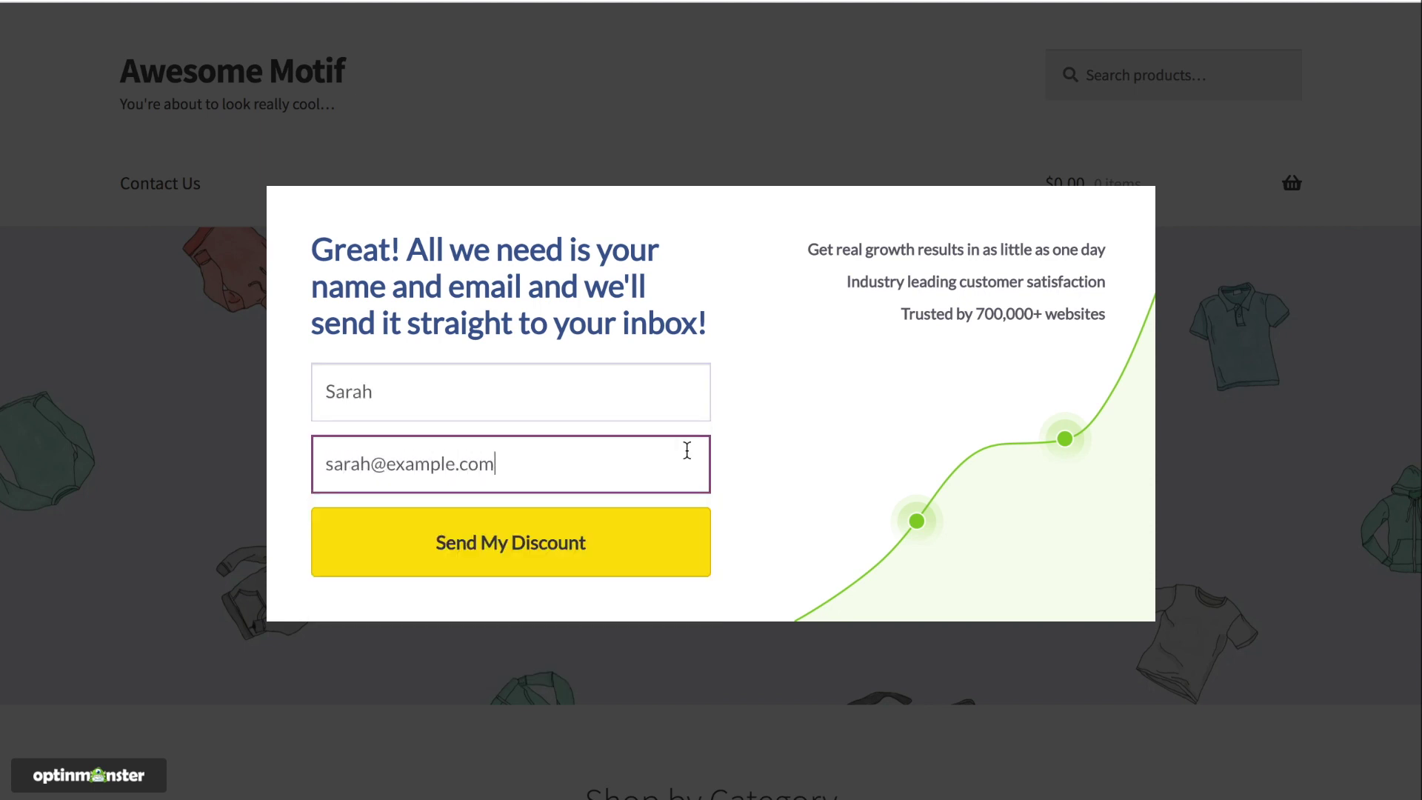
click(652, 543)
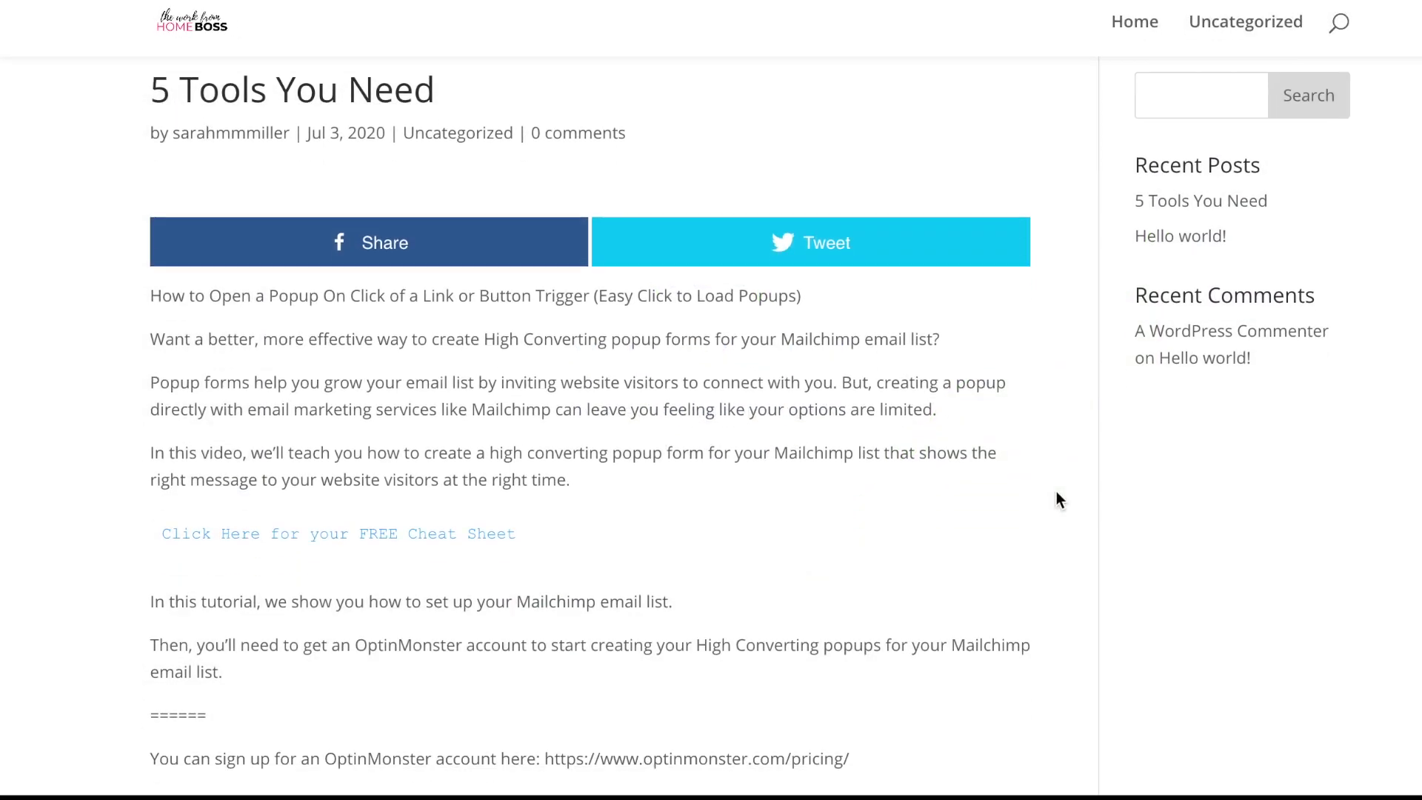
Step: Open the FREE Cheat Sheet popup from The Work From Home Boss post and select its name field
scroll(773, 447, down, 2)
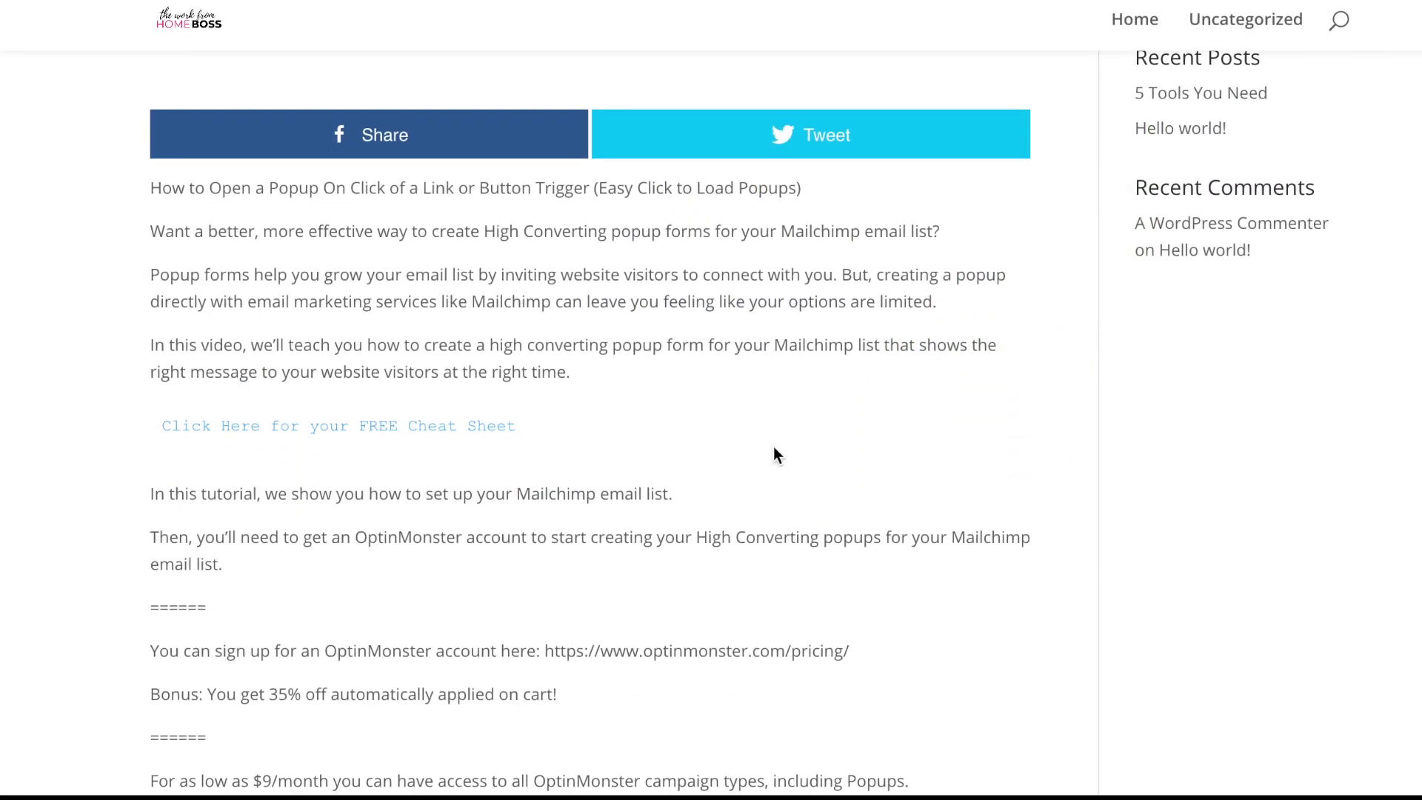
click(471, 425)
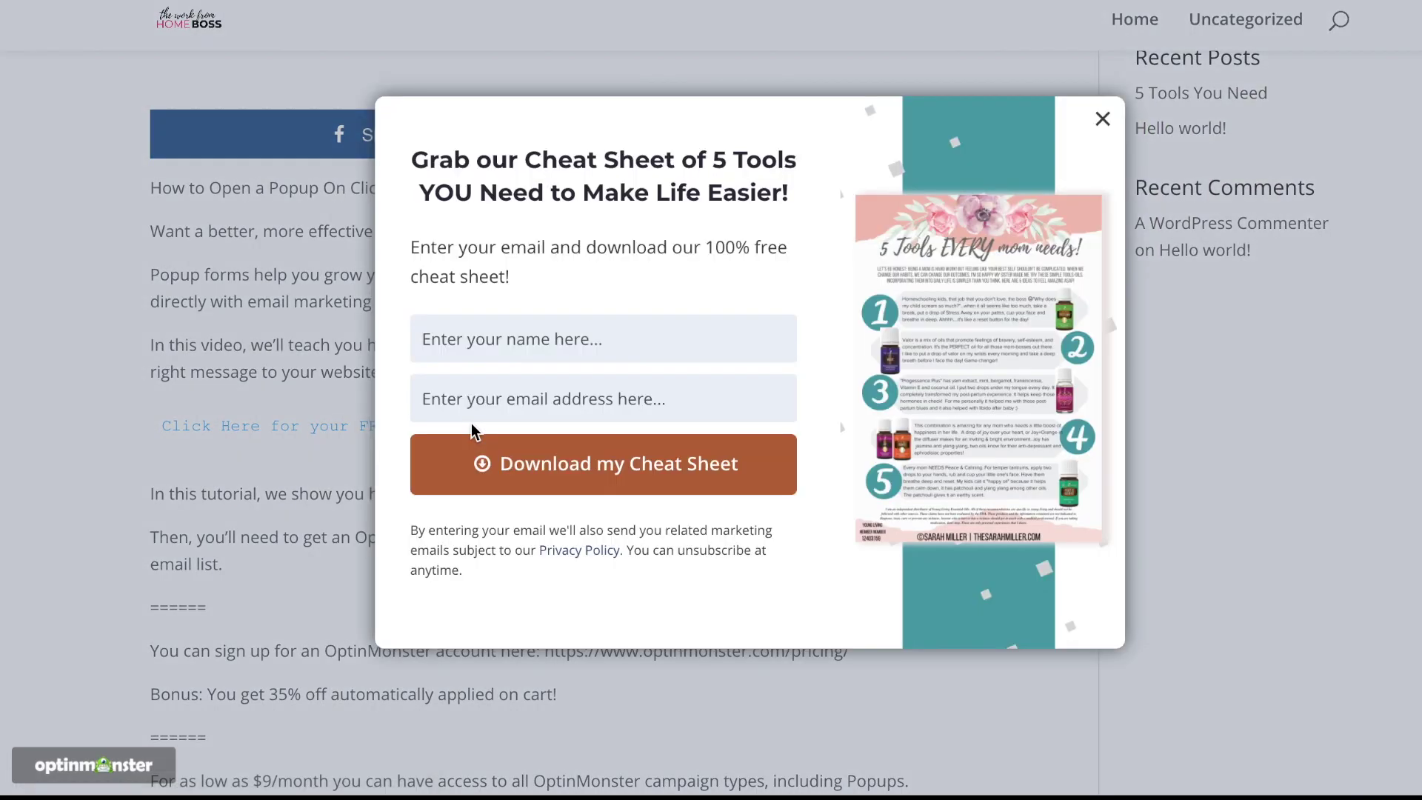
click(550, 351)
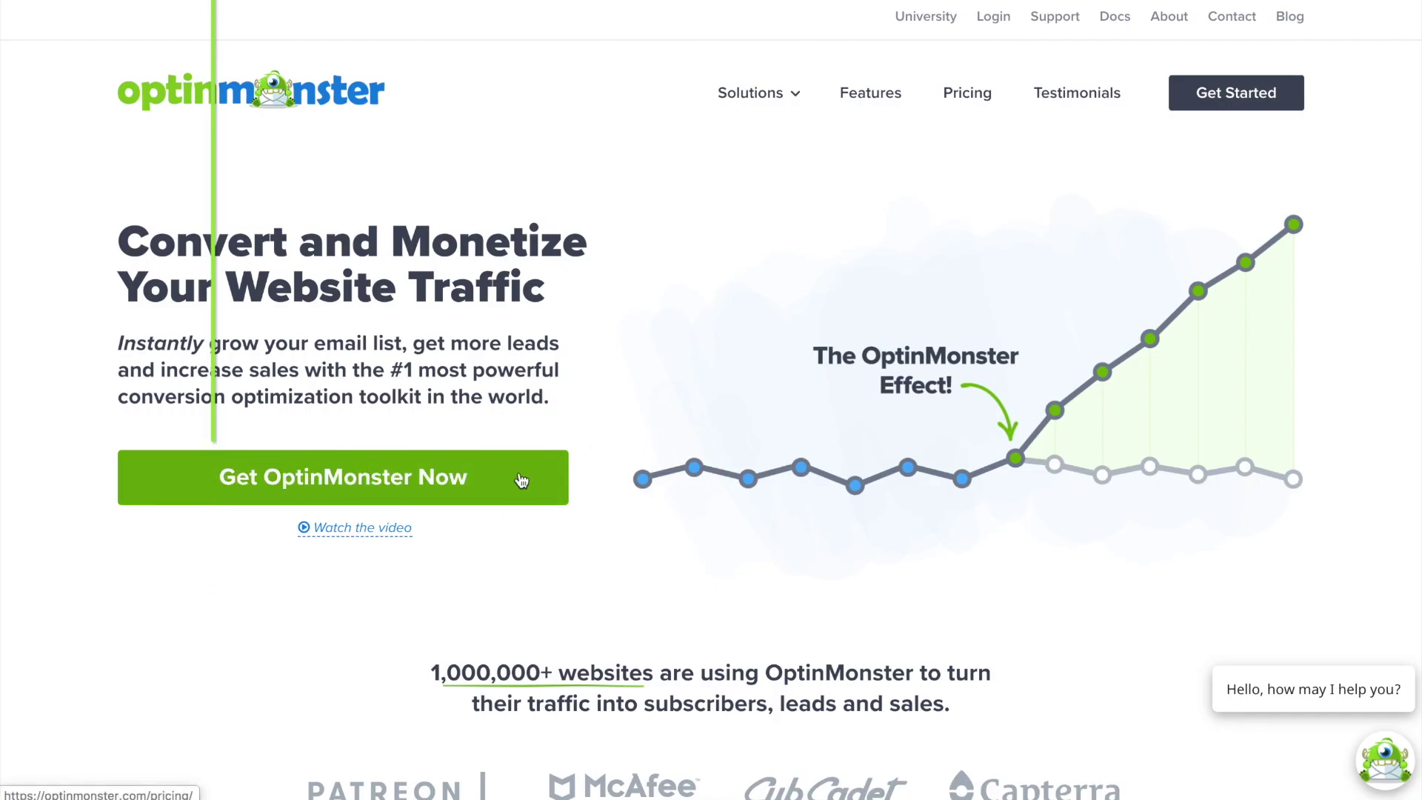
Step: Go to OptinMonster and start a new Popup campaign from the Boost template
click(521, 480)
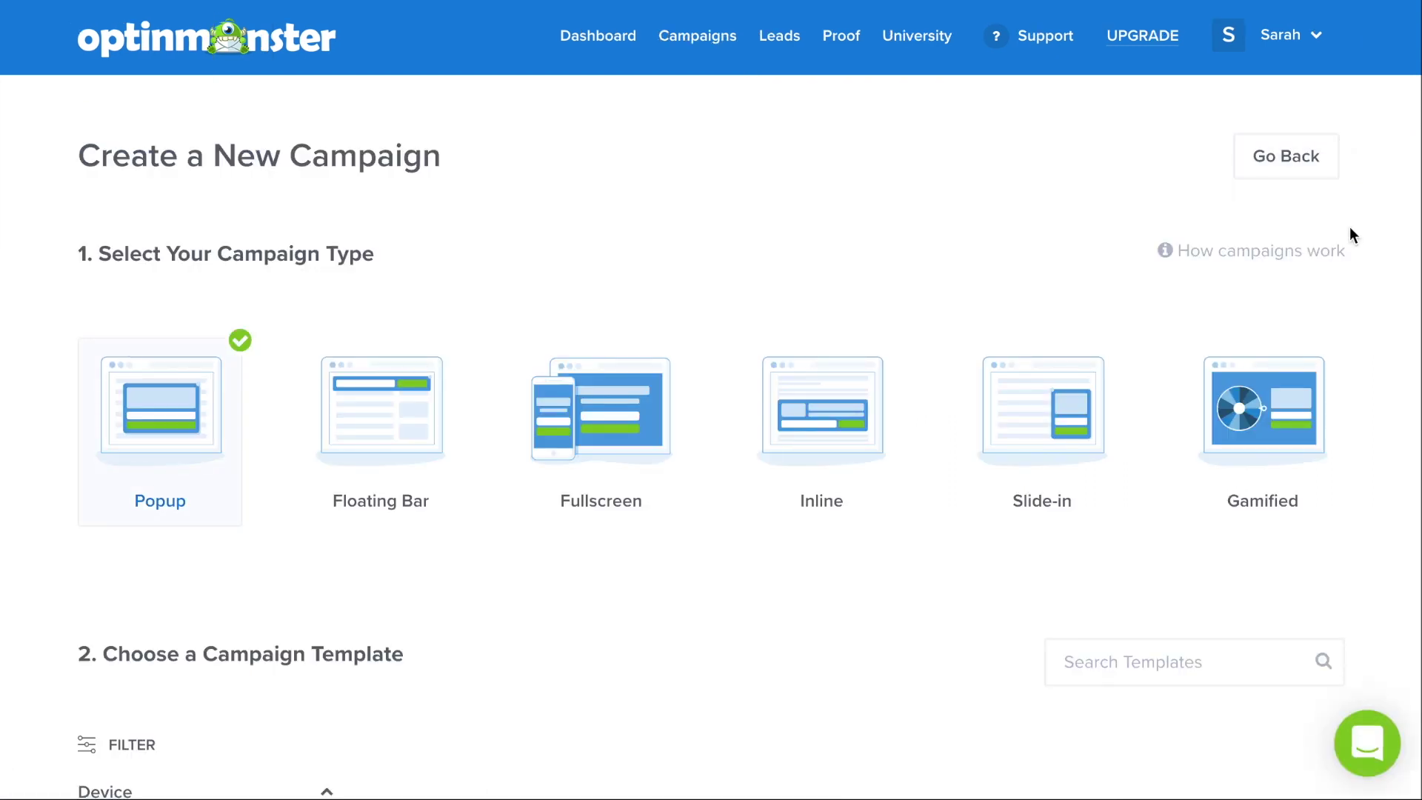
scroll(1363, 293, down, 8)
scroll(1365, 296, down, 15)
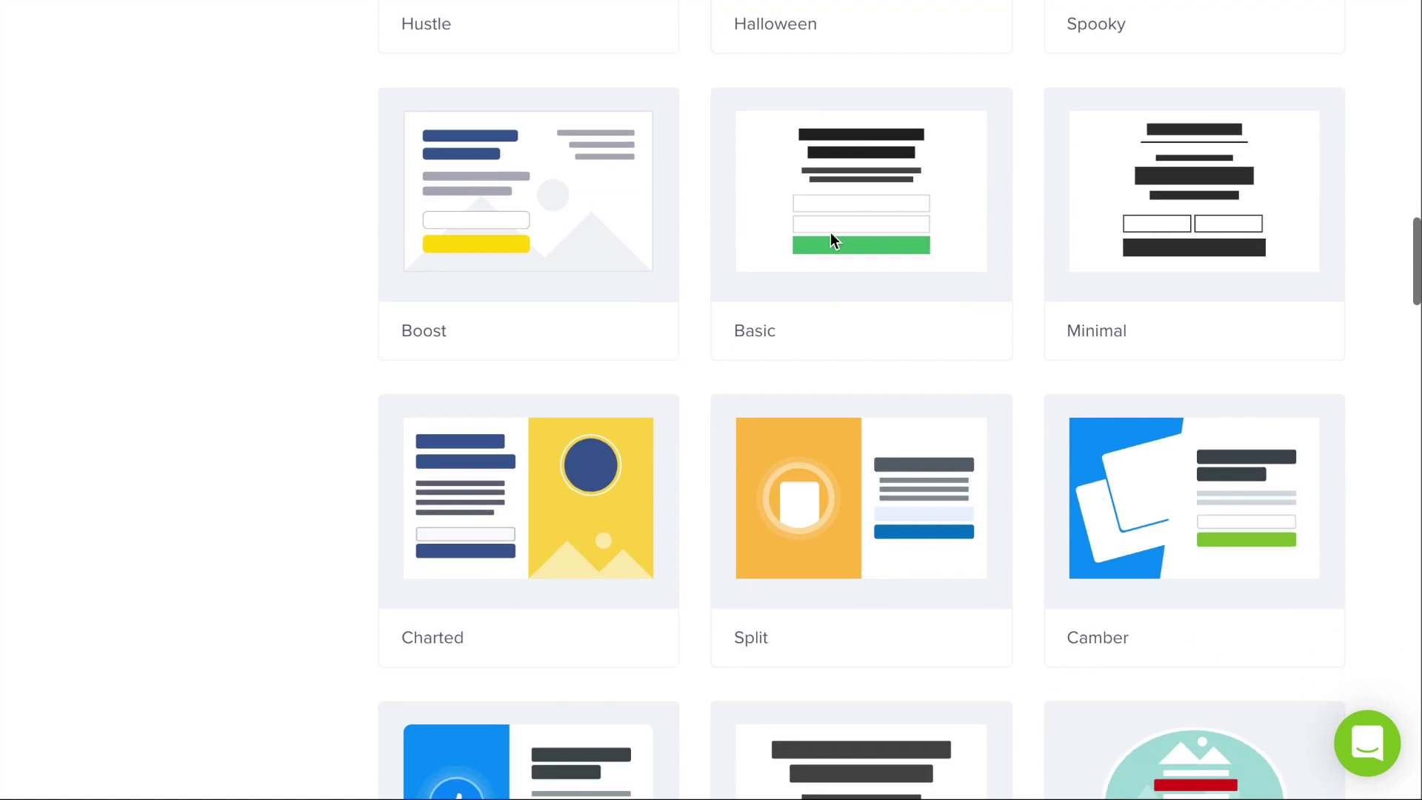
click(557, 178)
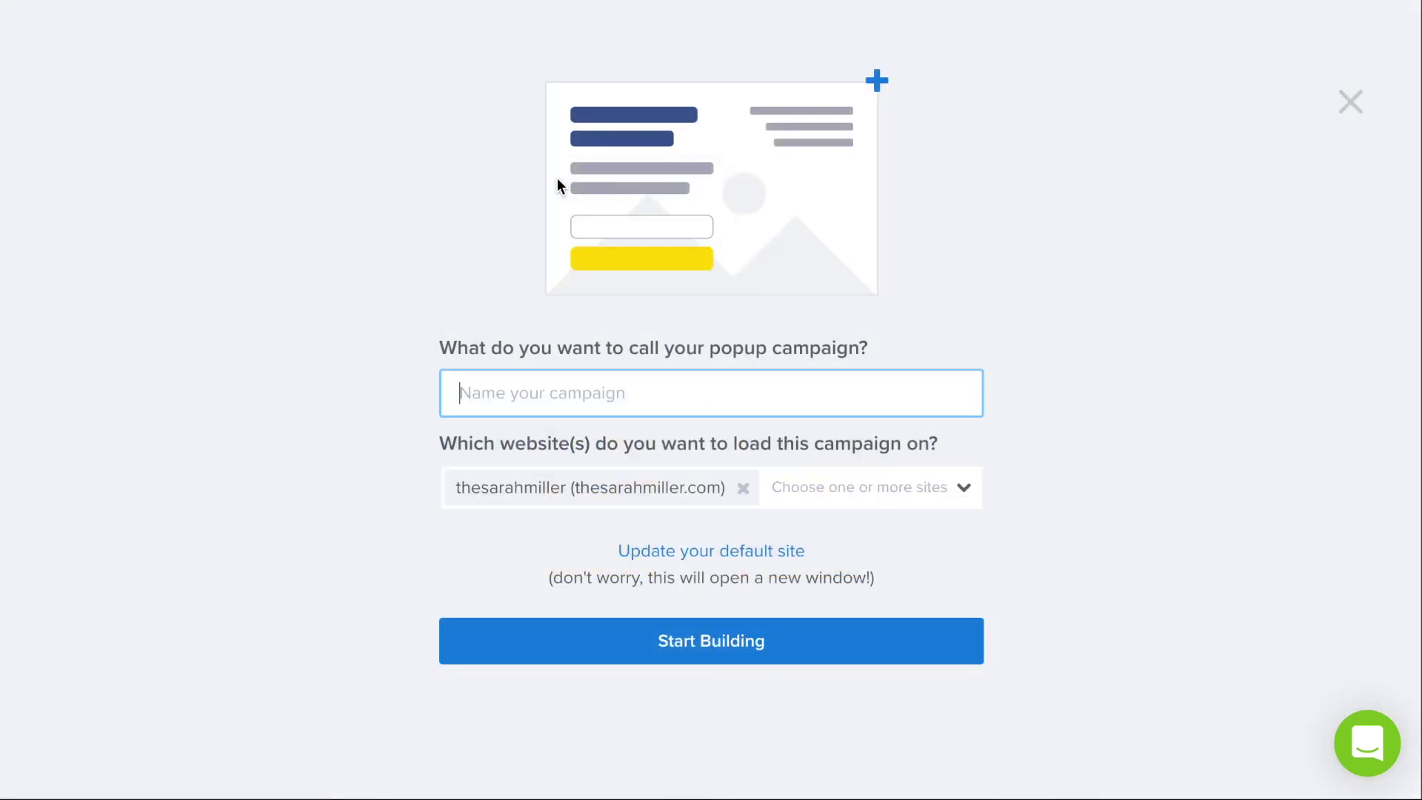
Step: Name the campaign '2 Step Optins', assign it to the Awesome Motif site, and start building
text(2 S)
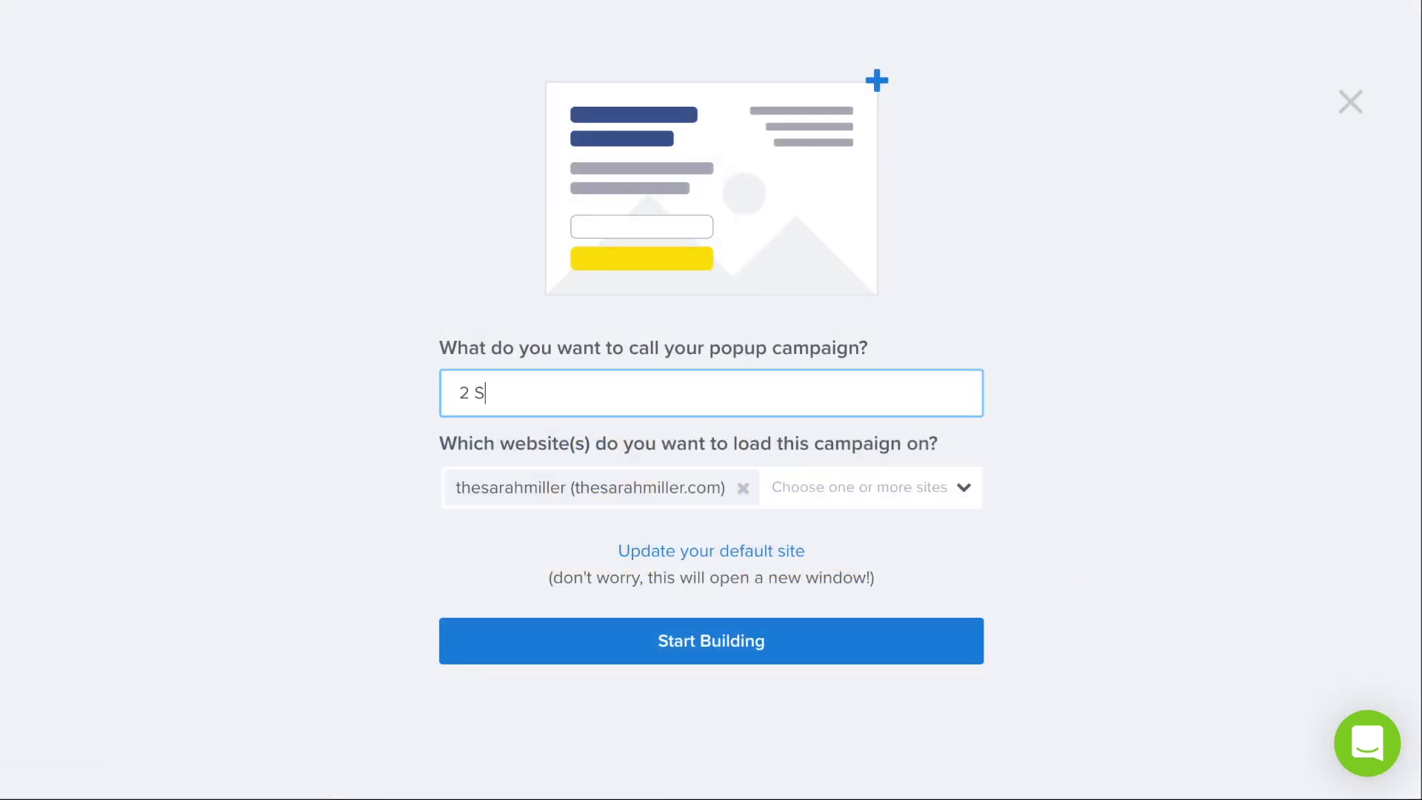
text(tep Optins)
click(741, 488)
click(739, 492)
click(728, 582)
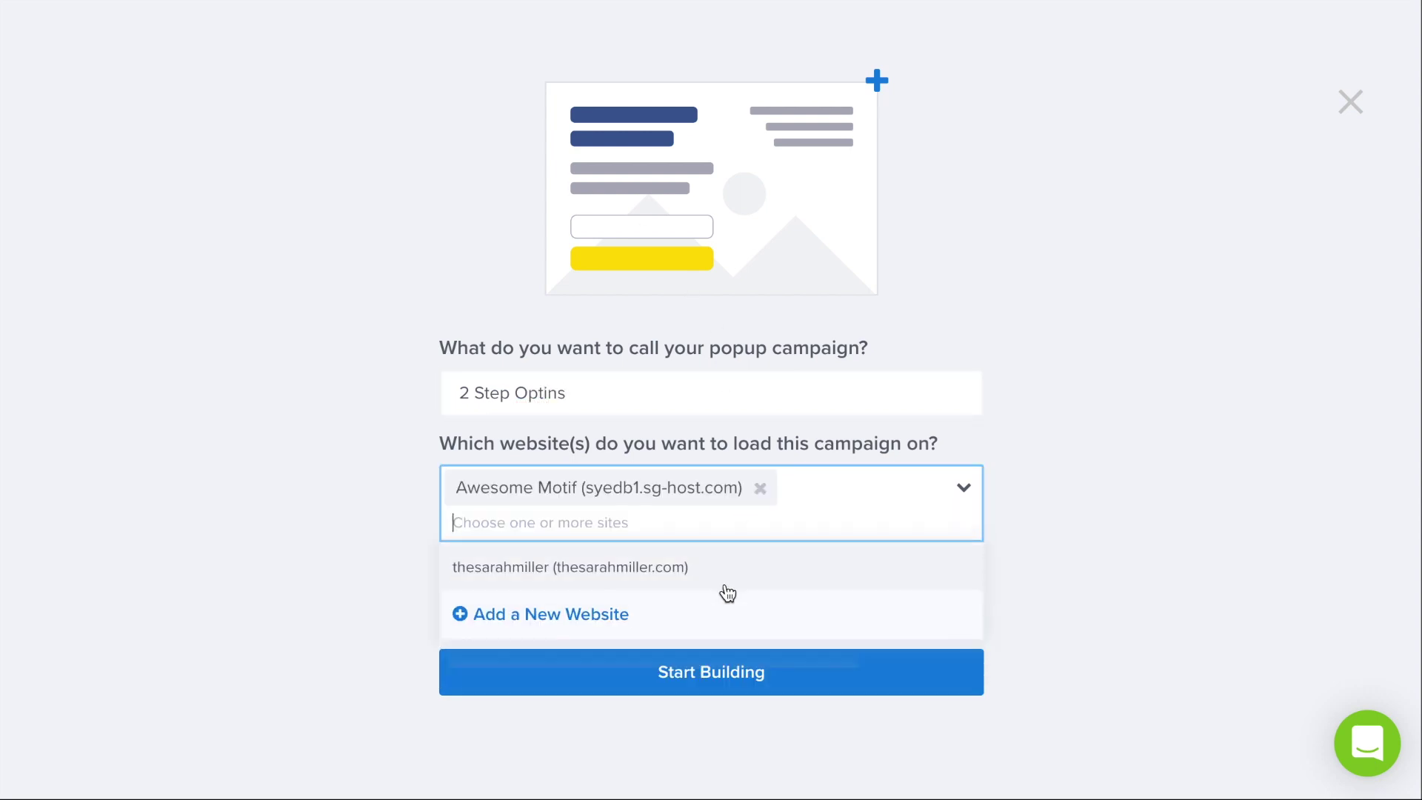
click(717, 671)
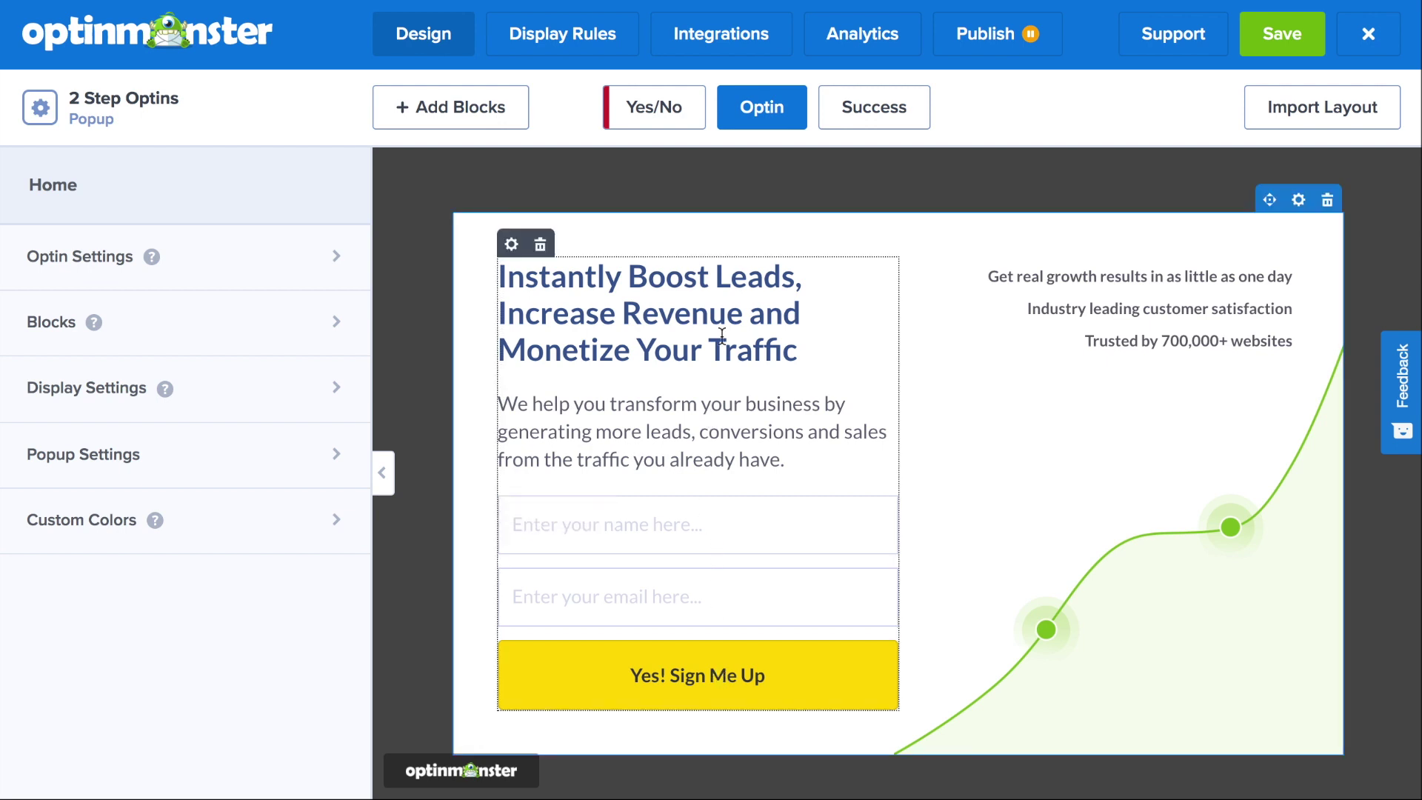
Step: Enable the Yes/No view for this campaign from the Yes/No tab
click(663, 109)
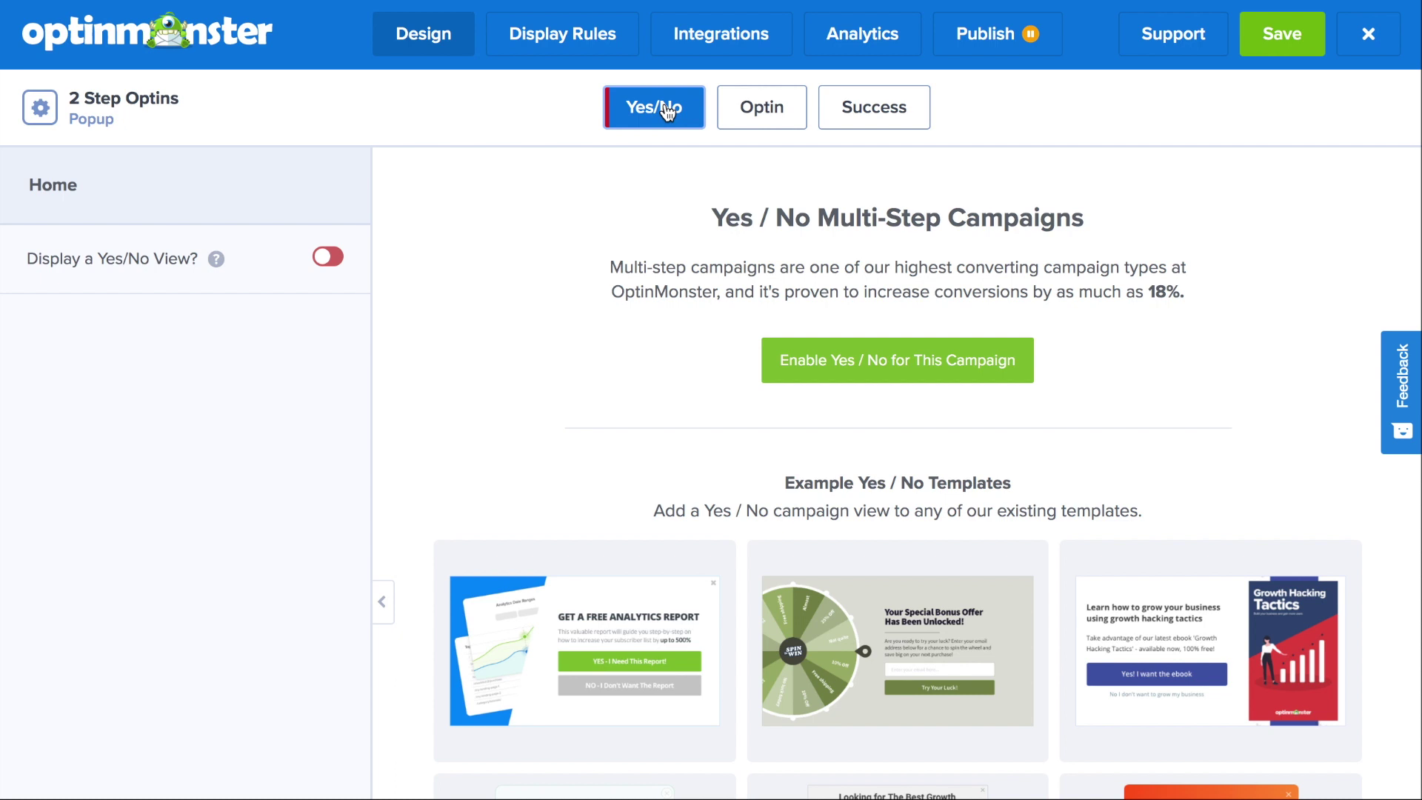
click(887, 352)
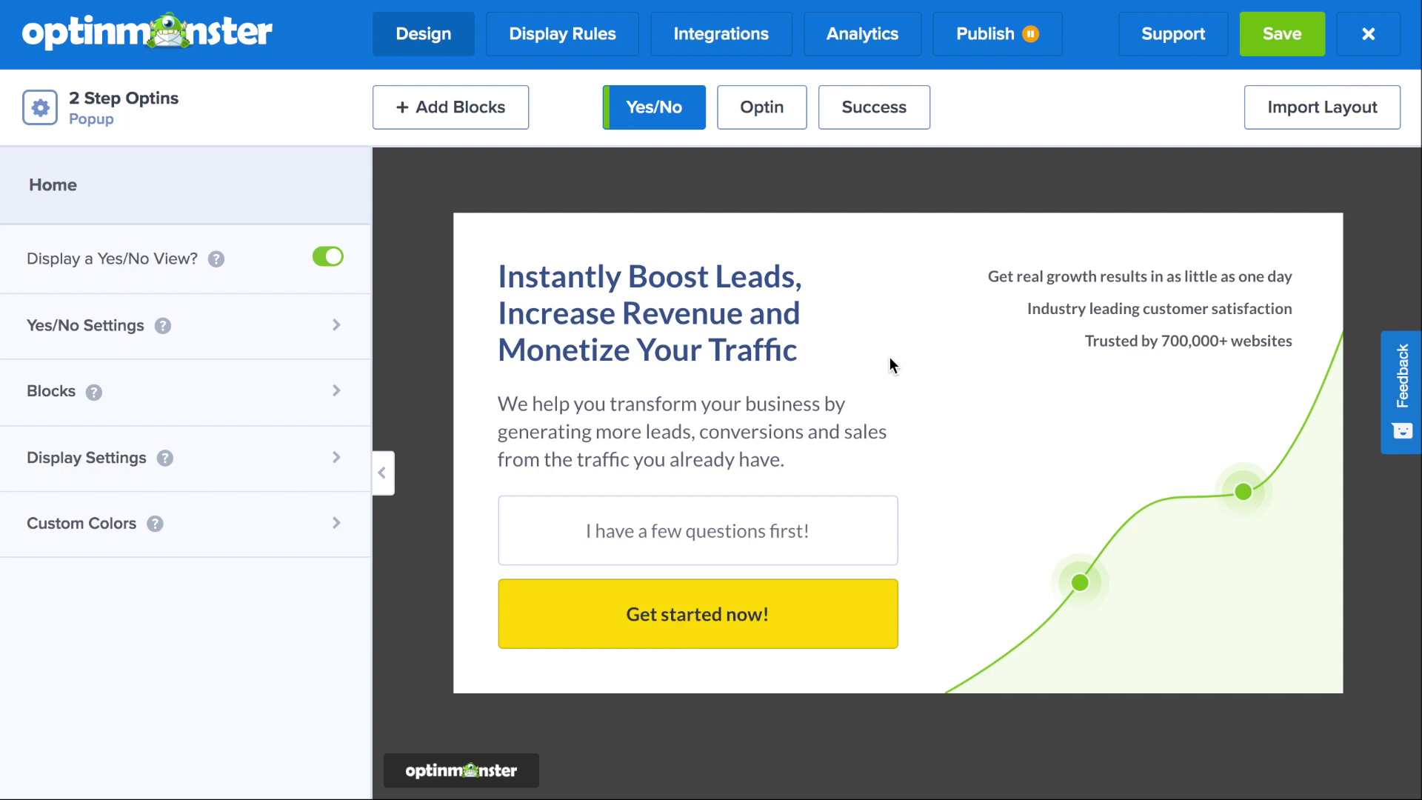
mouse_move(779, 361)
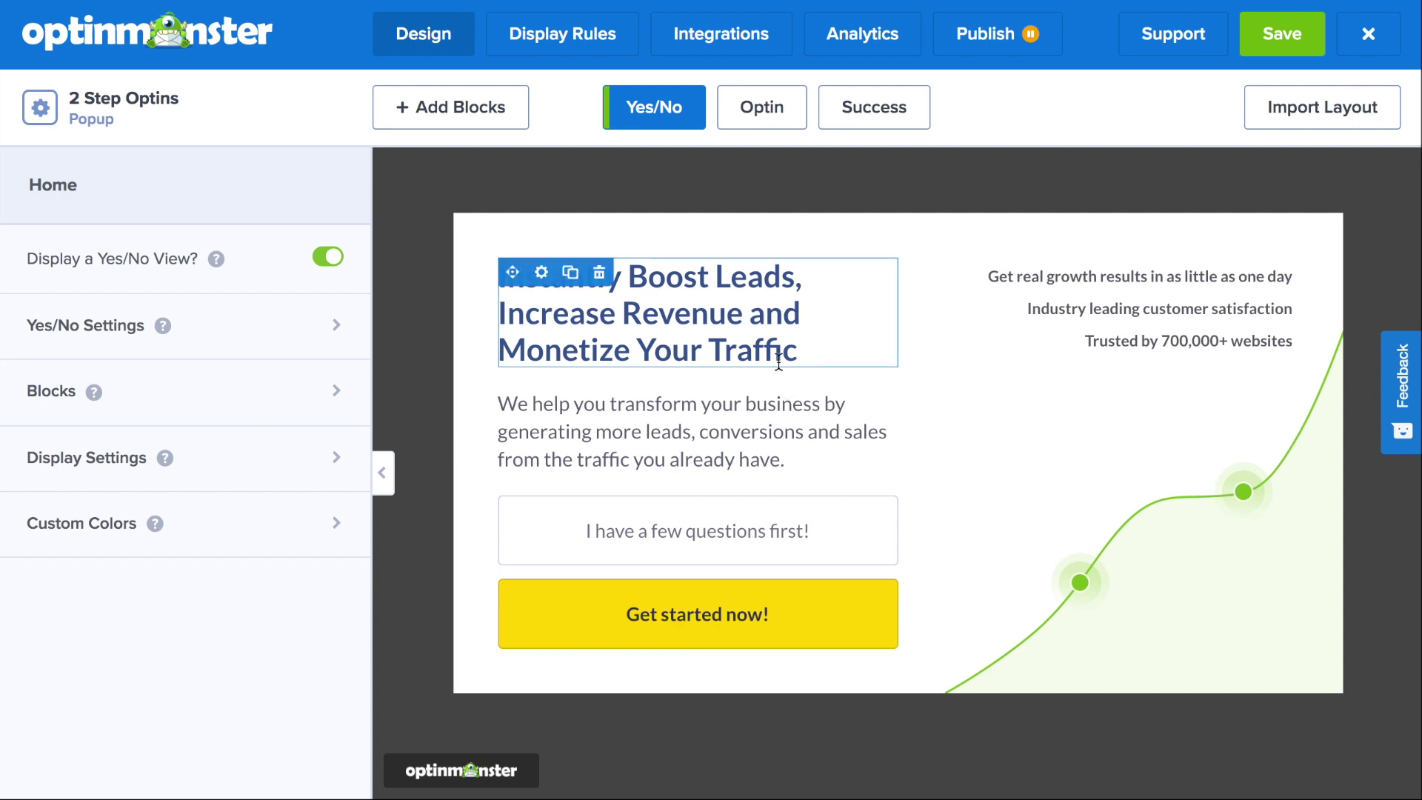
Step: Change the Yes/No headline to 'Would you like to save money on your first purchase?'
click(794, 350)
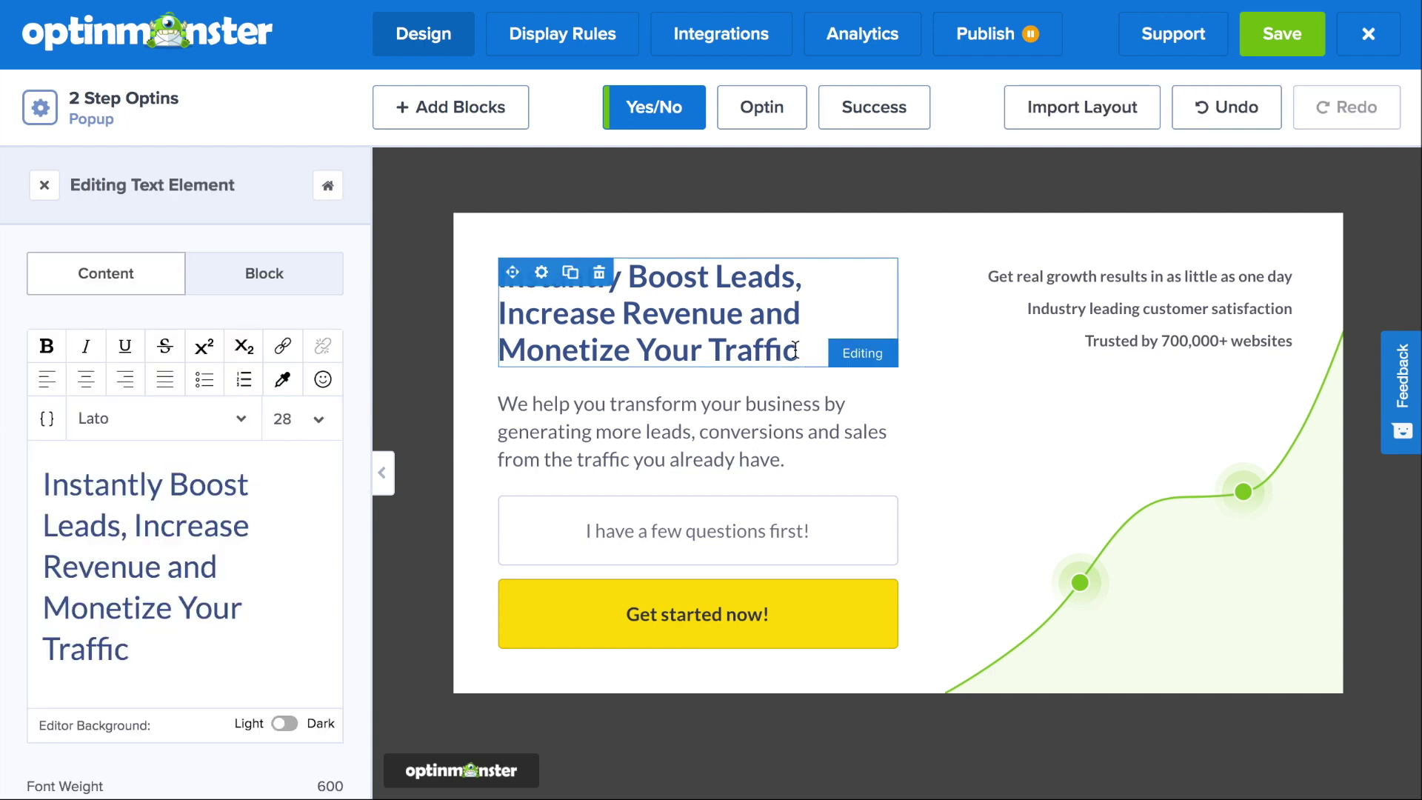
drag(130, 649, 29, 469)
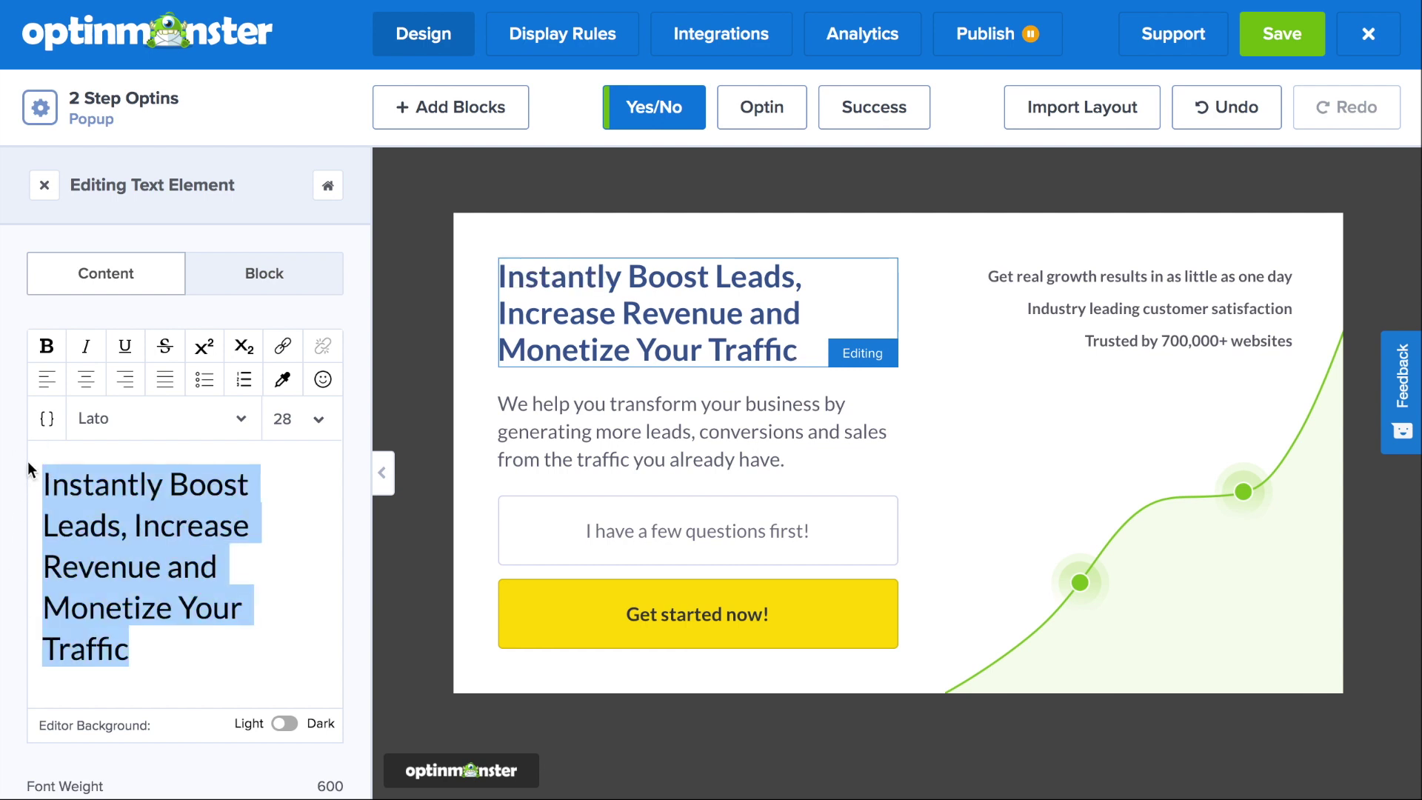
text(Would you like to save mone)
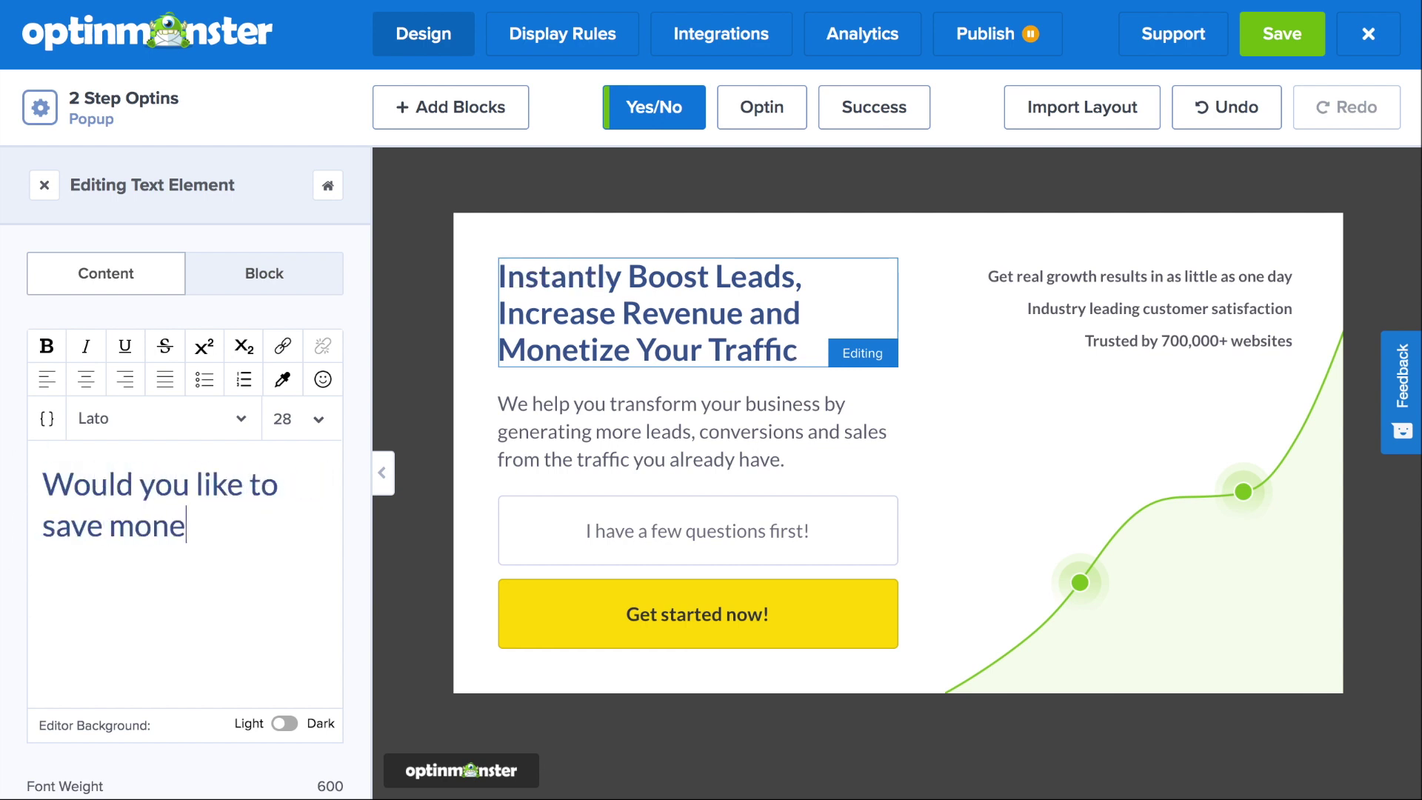
text(y on your first purchase?)
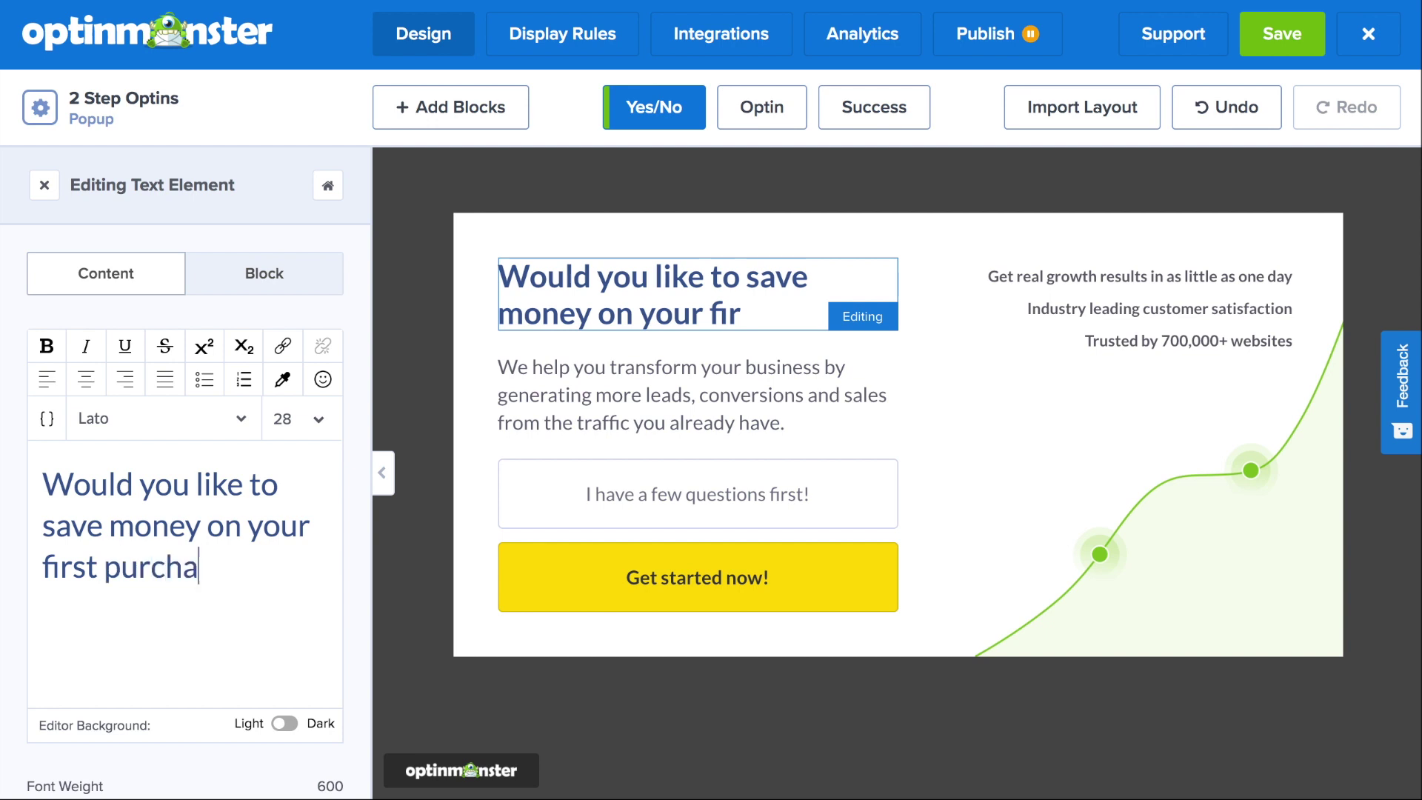
Step: Replace the paragraph with 'When you buy for the first time, we'll give you 20% off!'
click(667, 432)
drag(330, 559, 42, 474)
text(When you)
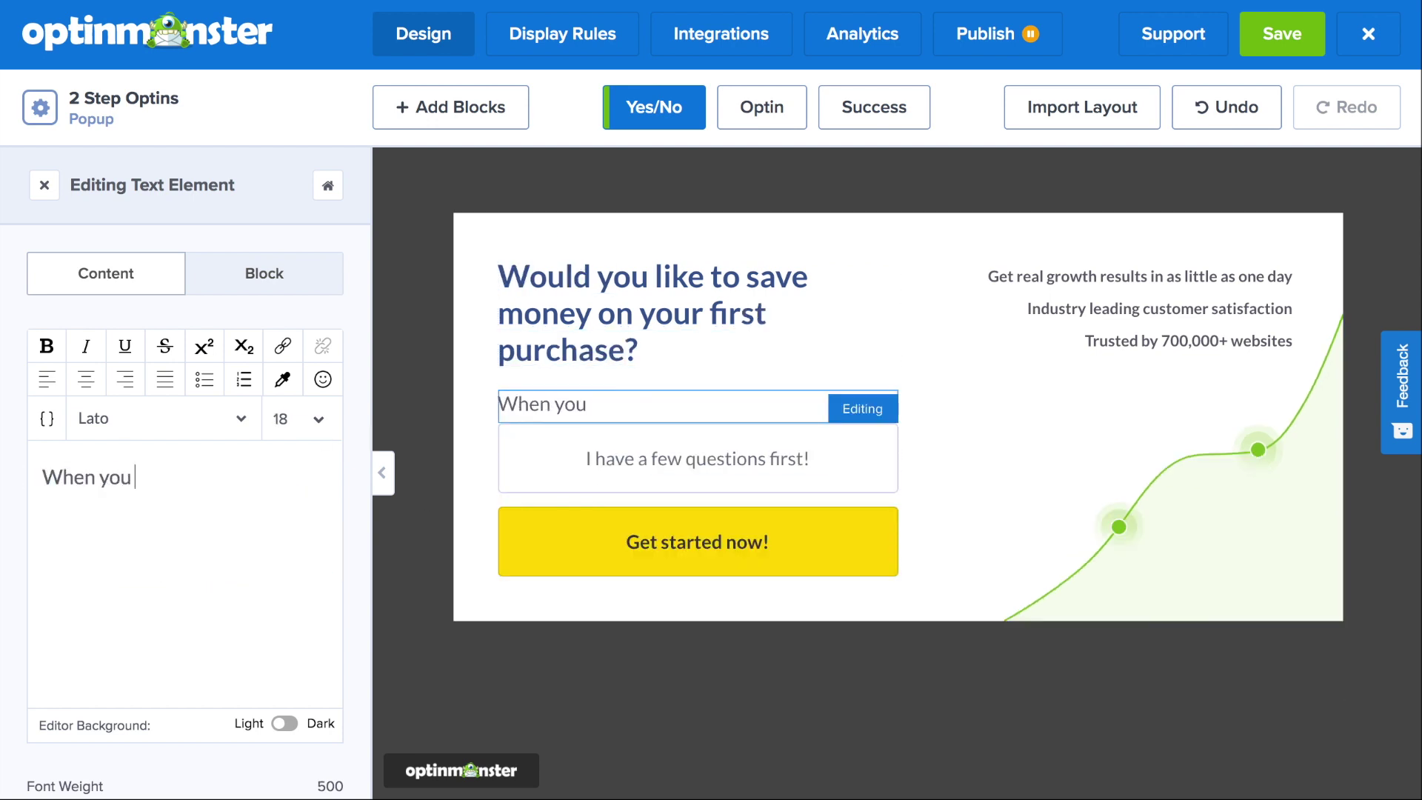
text( buy for the first time, we'll give you 2)
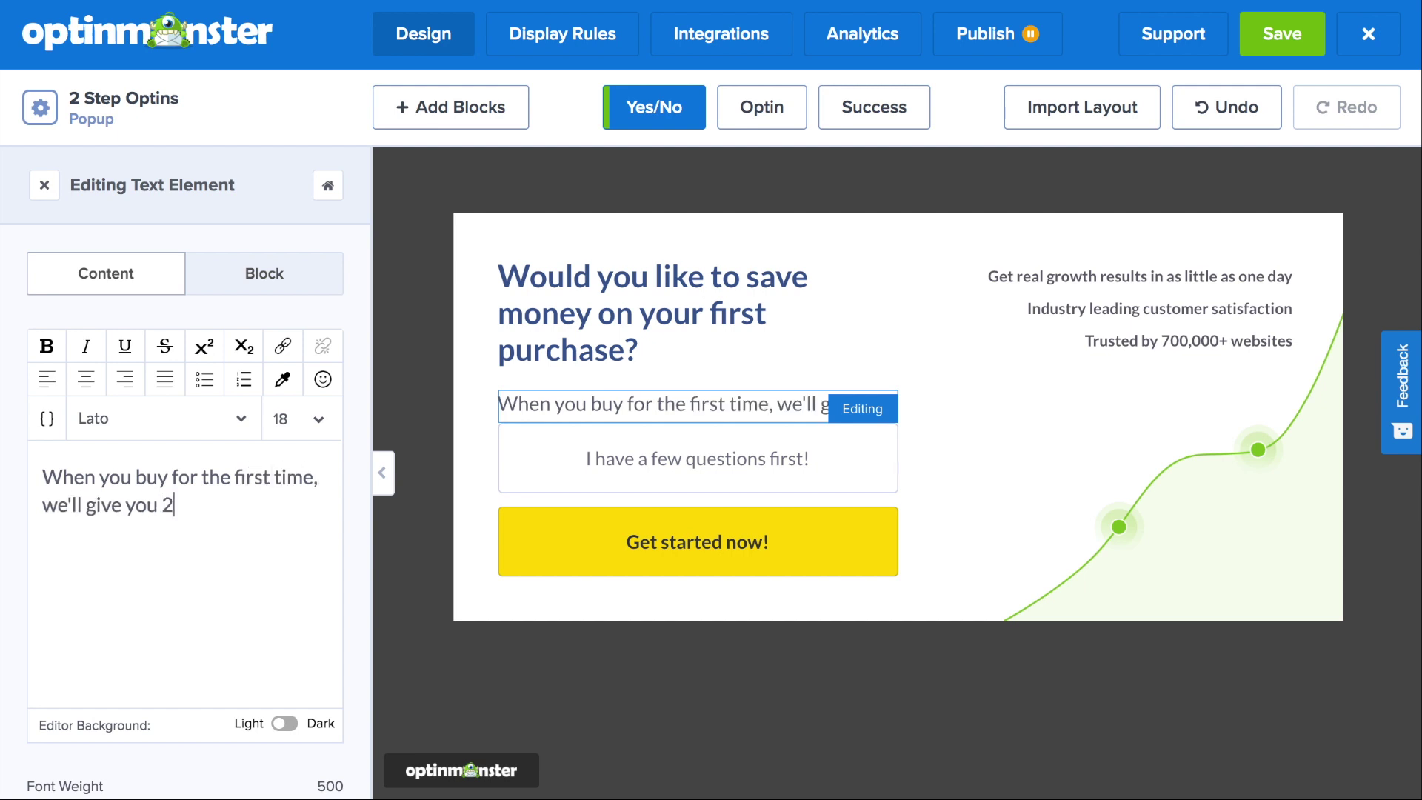
text(0% off!)
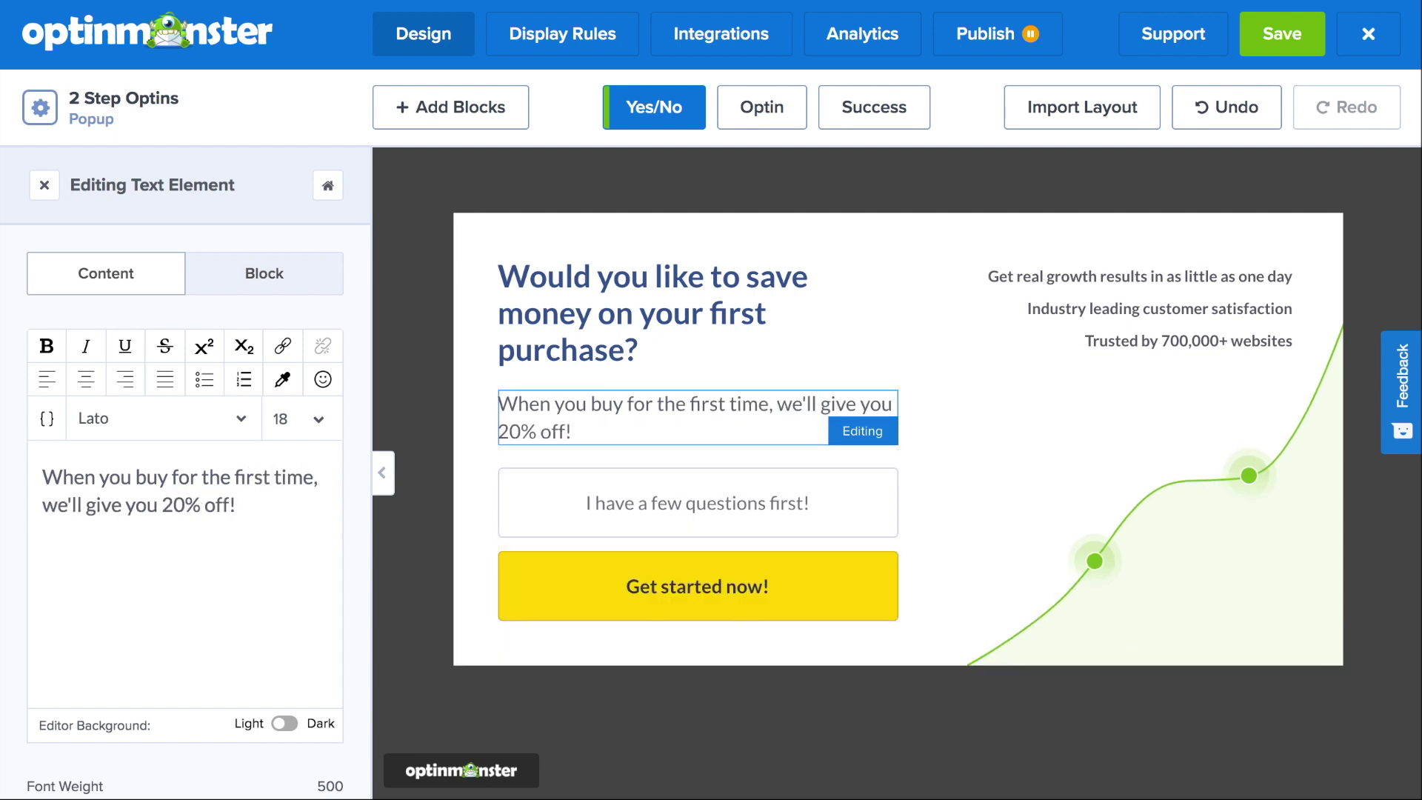
click(619, 587)
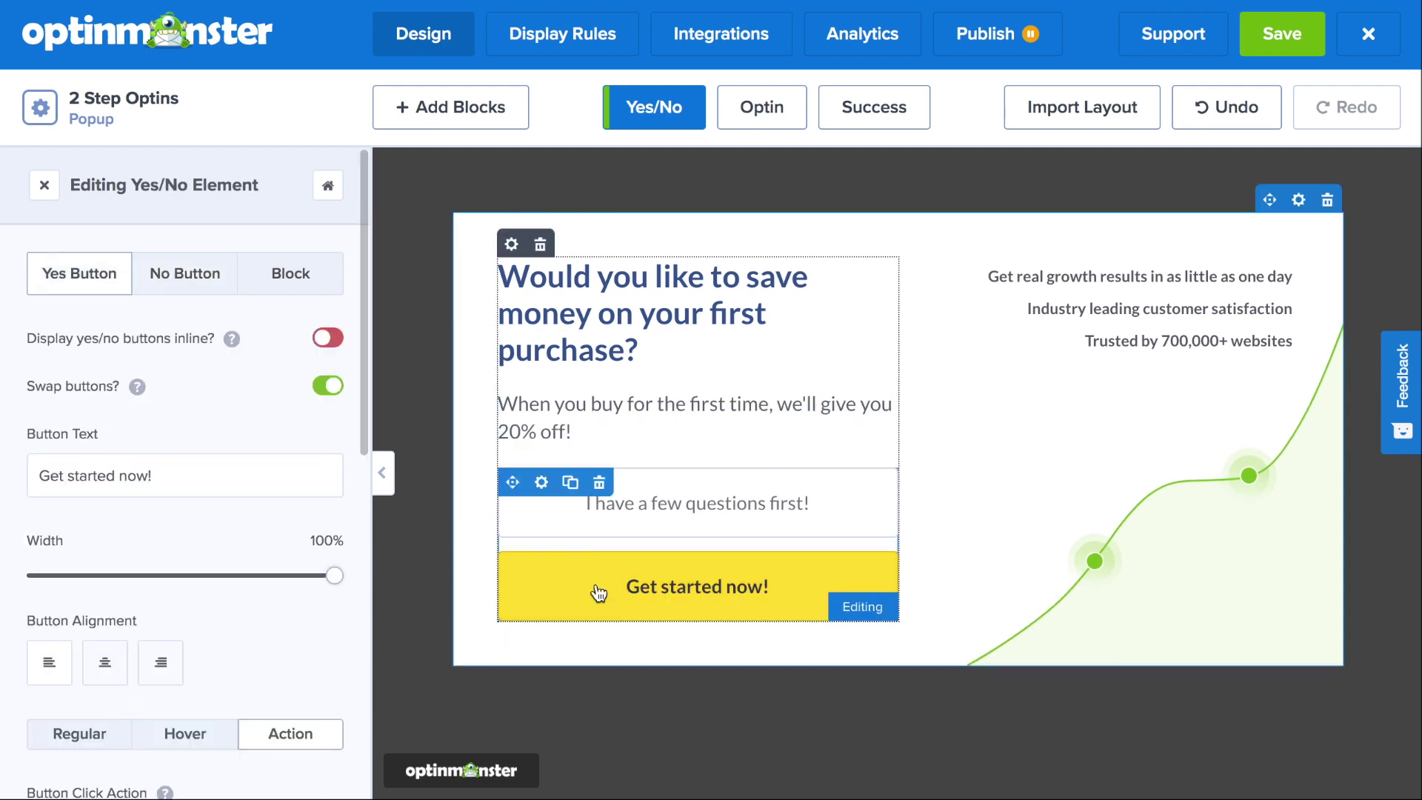
Step: Relabel the yes button 'Get My 20% Off Discount!'
click(152, 469)
drag(152, 469, 69, 477)
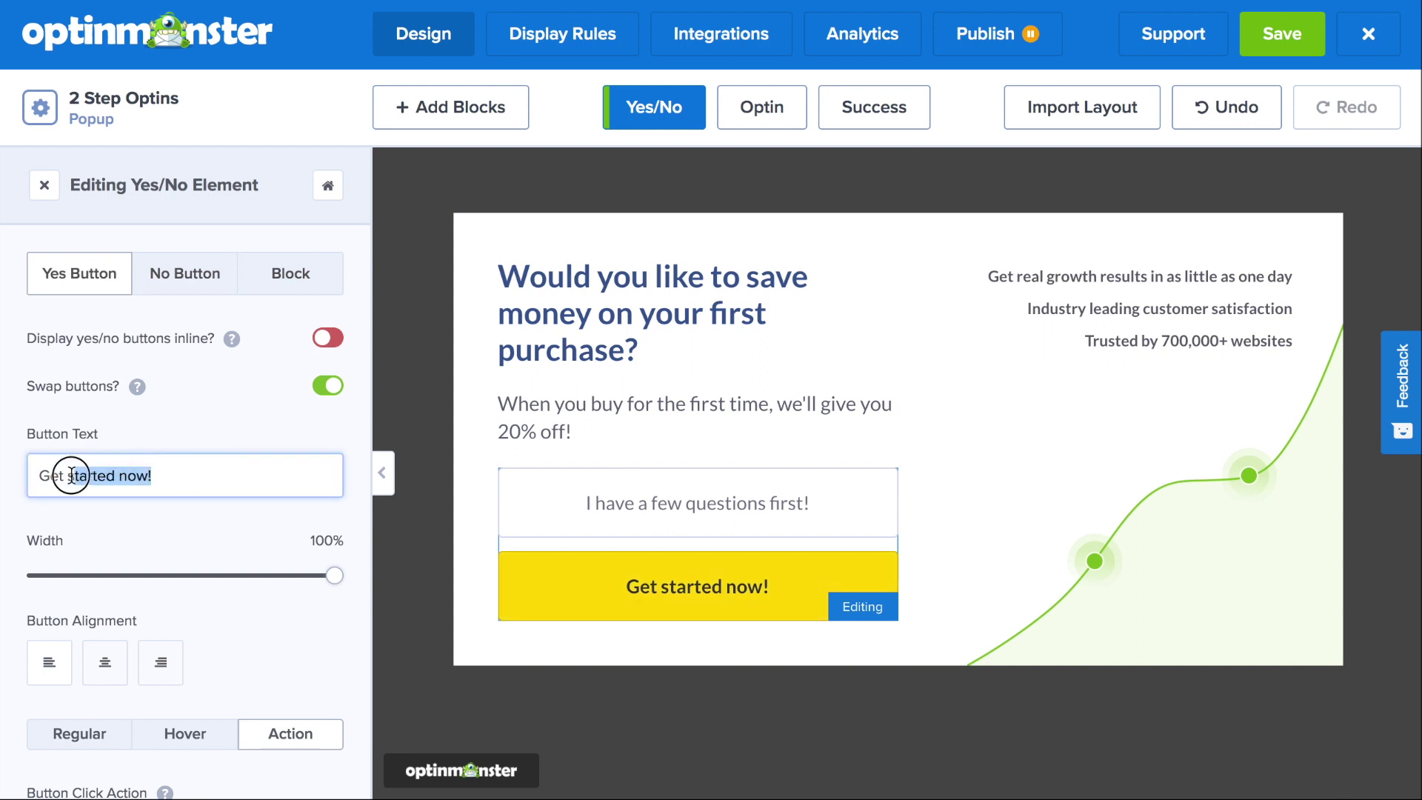
text(my 20%)
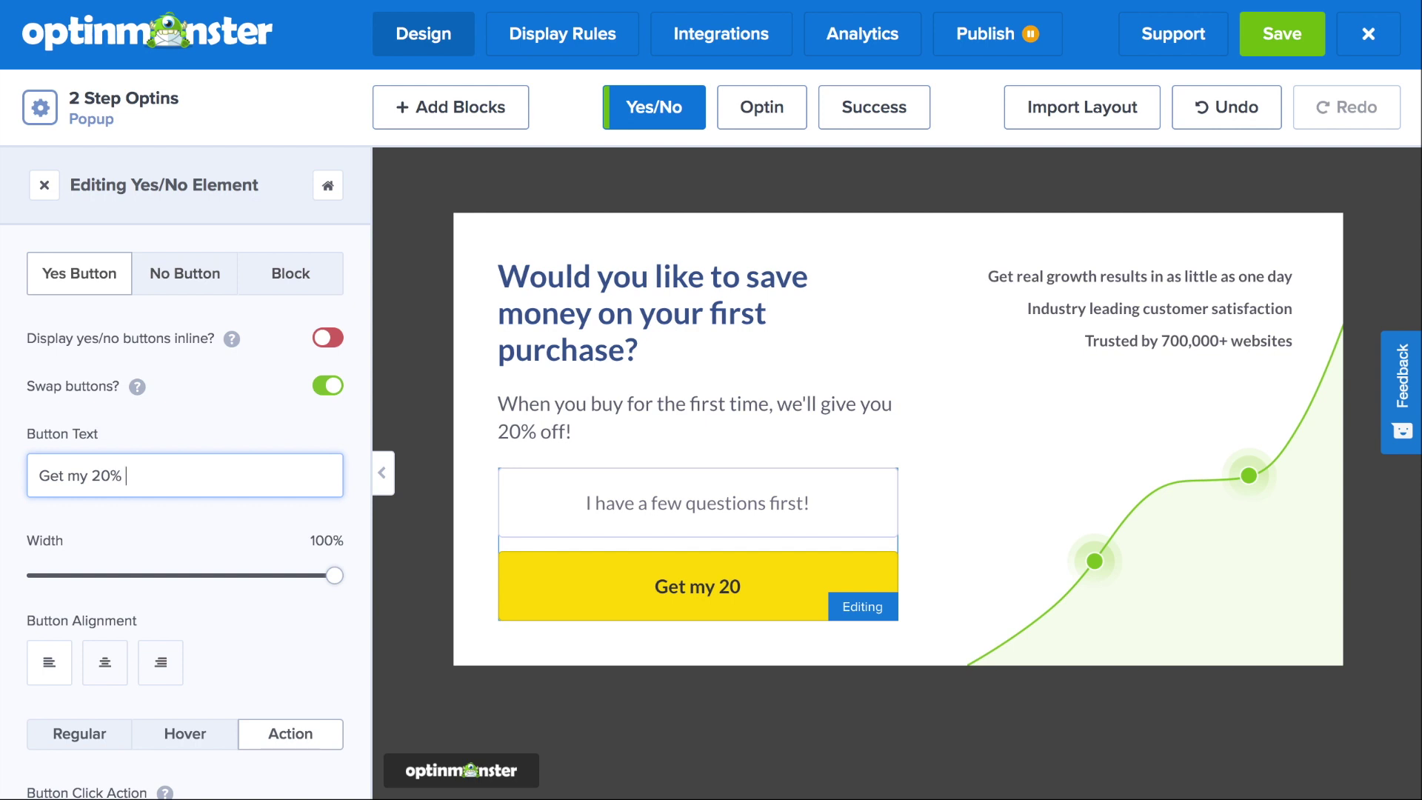
text( Off Dis)
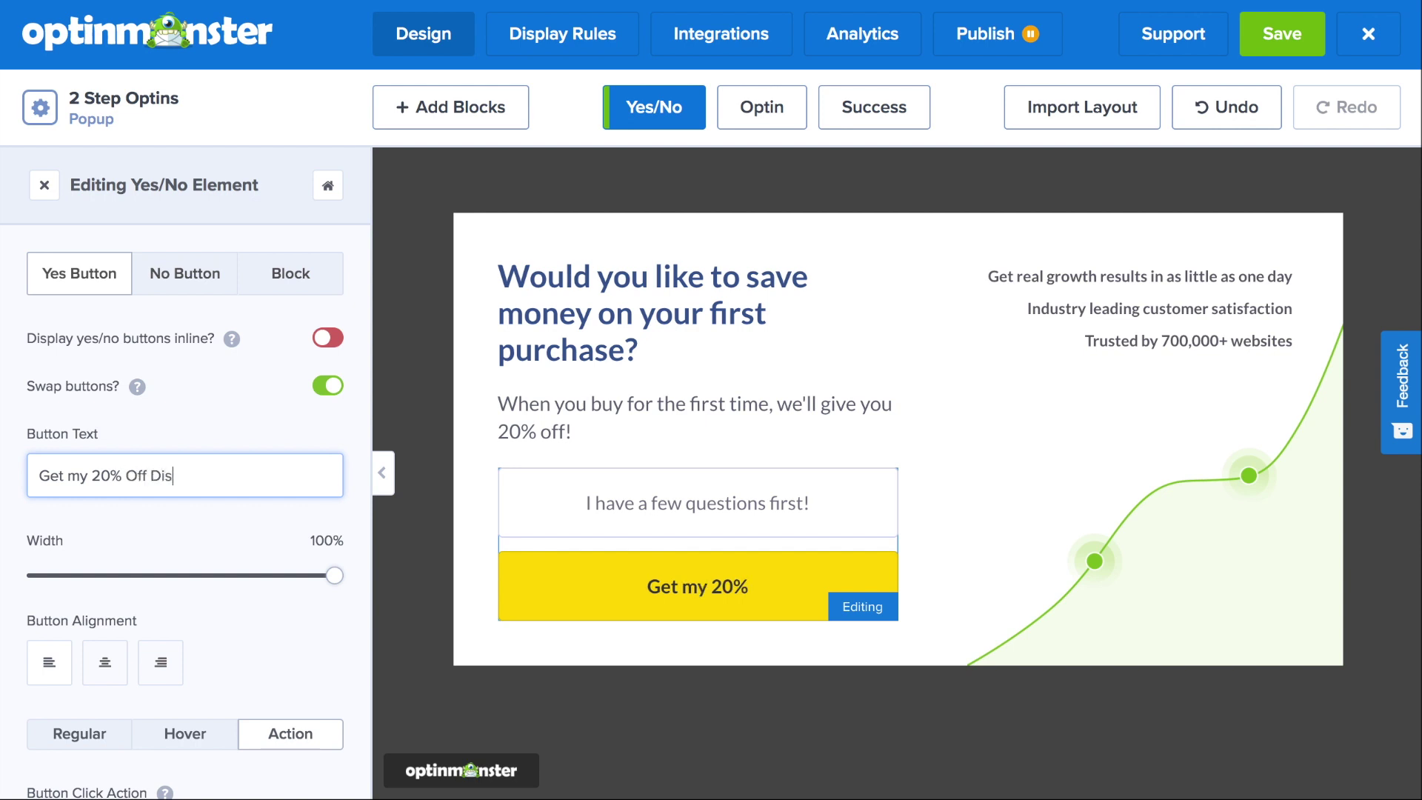
text(count!)
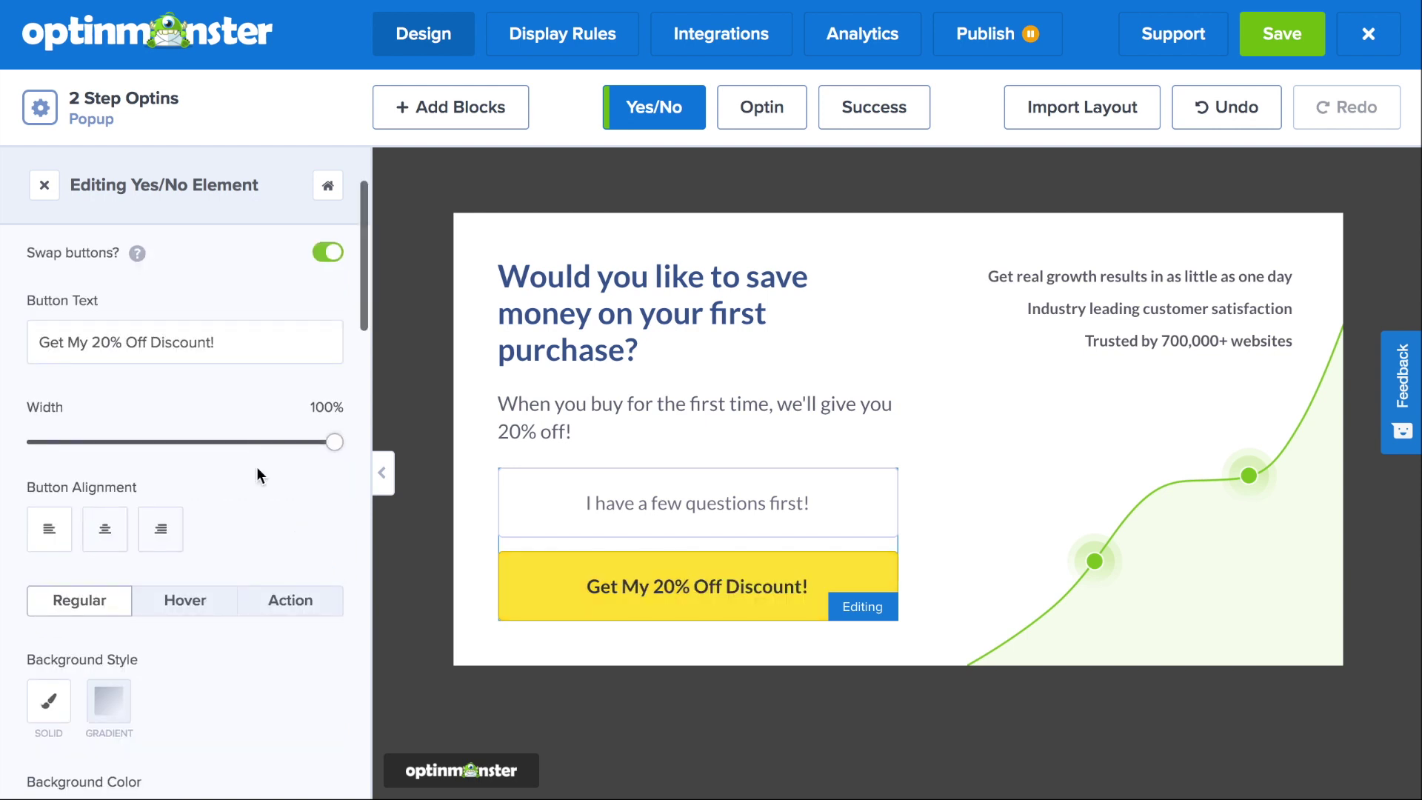
Step: Set the yes button's action to go to the Optin view
scroll(257, 466, down, 2)
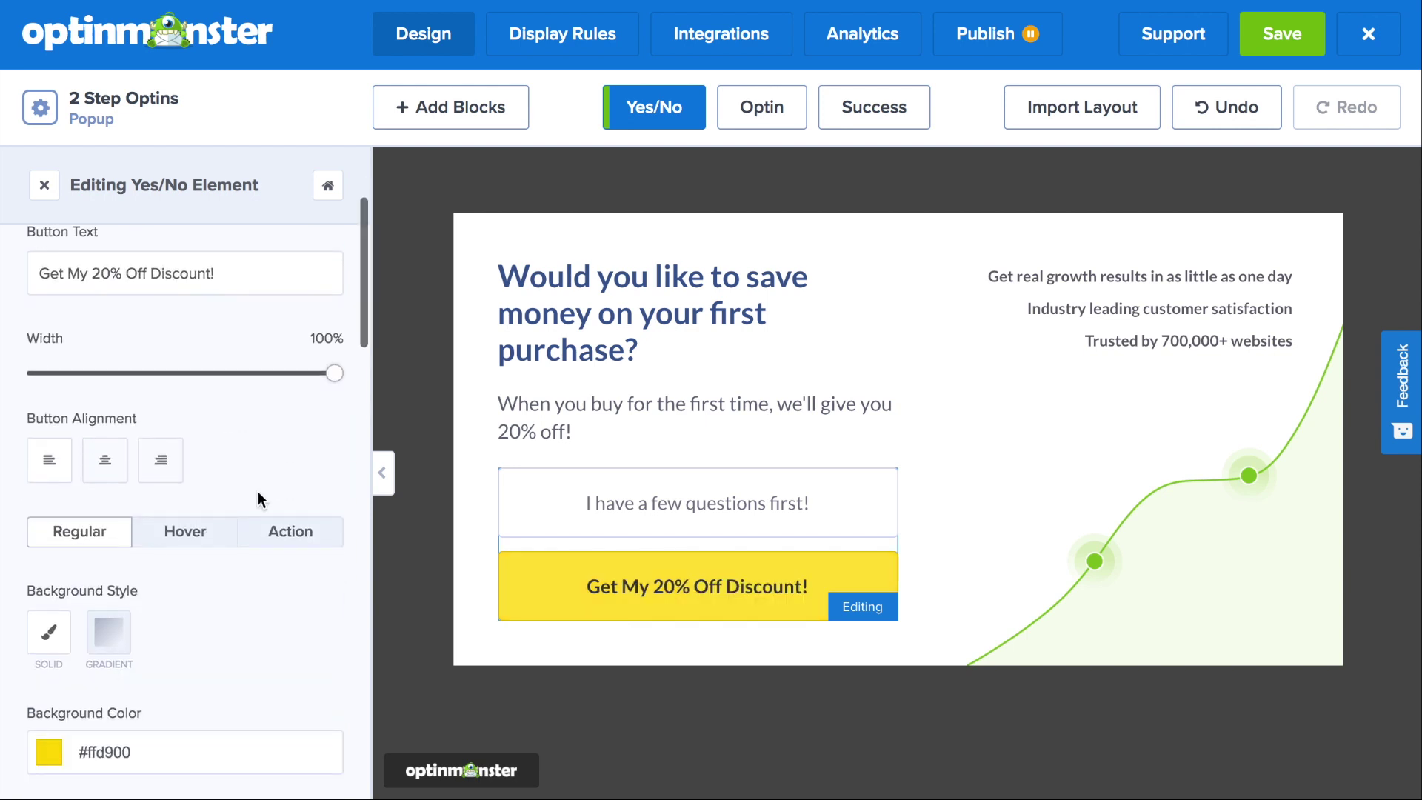
click(277, 536)
scroll(279, 538, down, 2)
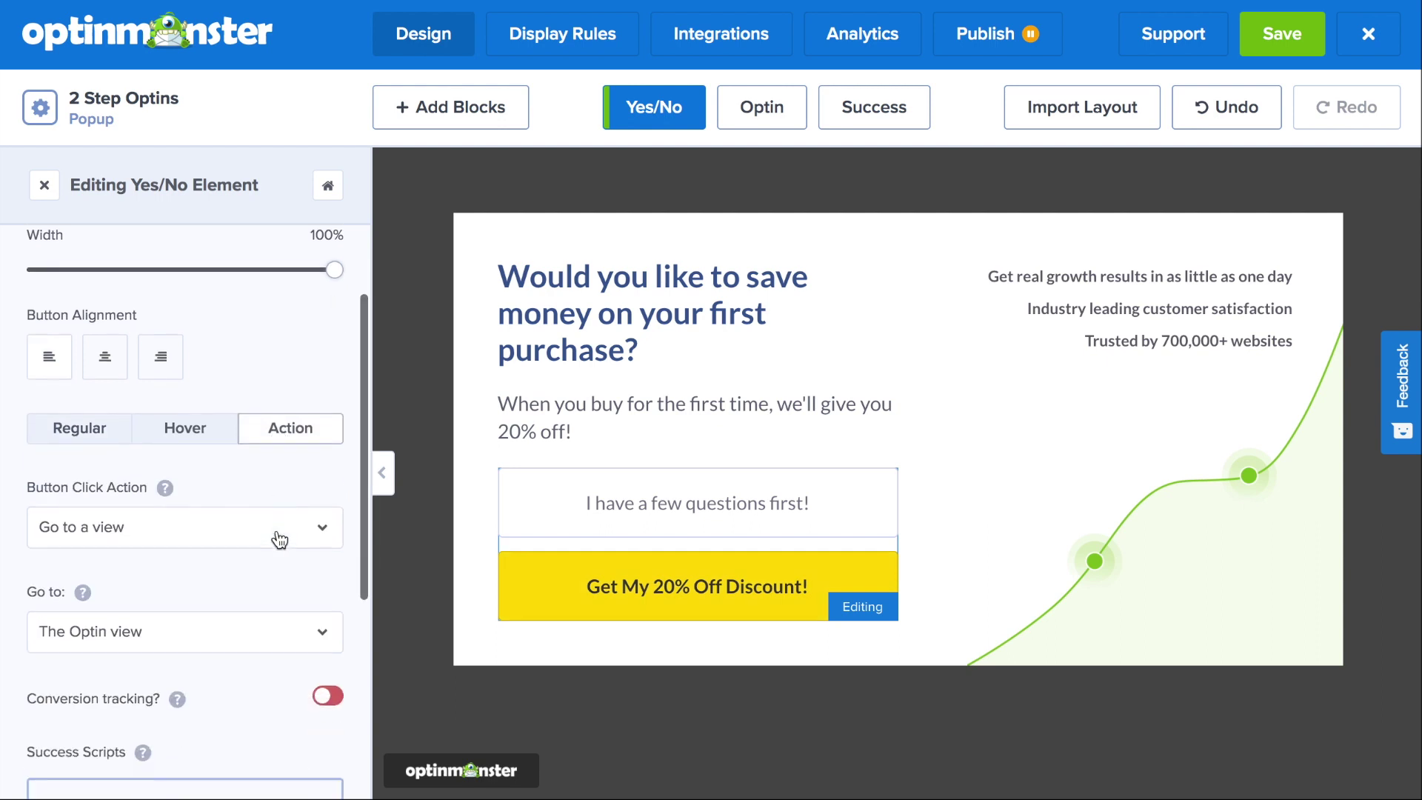
scroll(279, 538, down, 1)
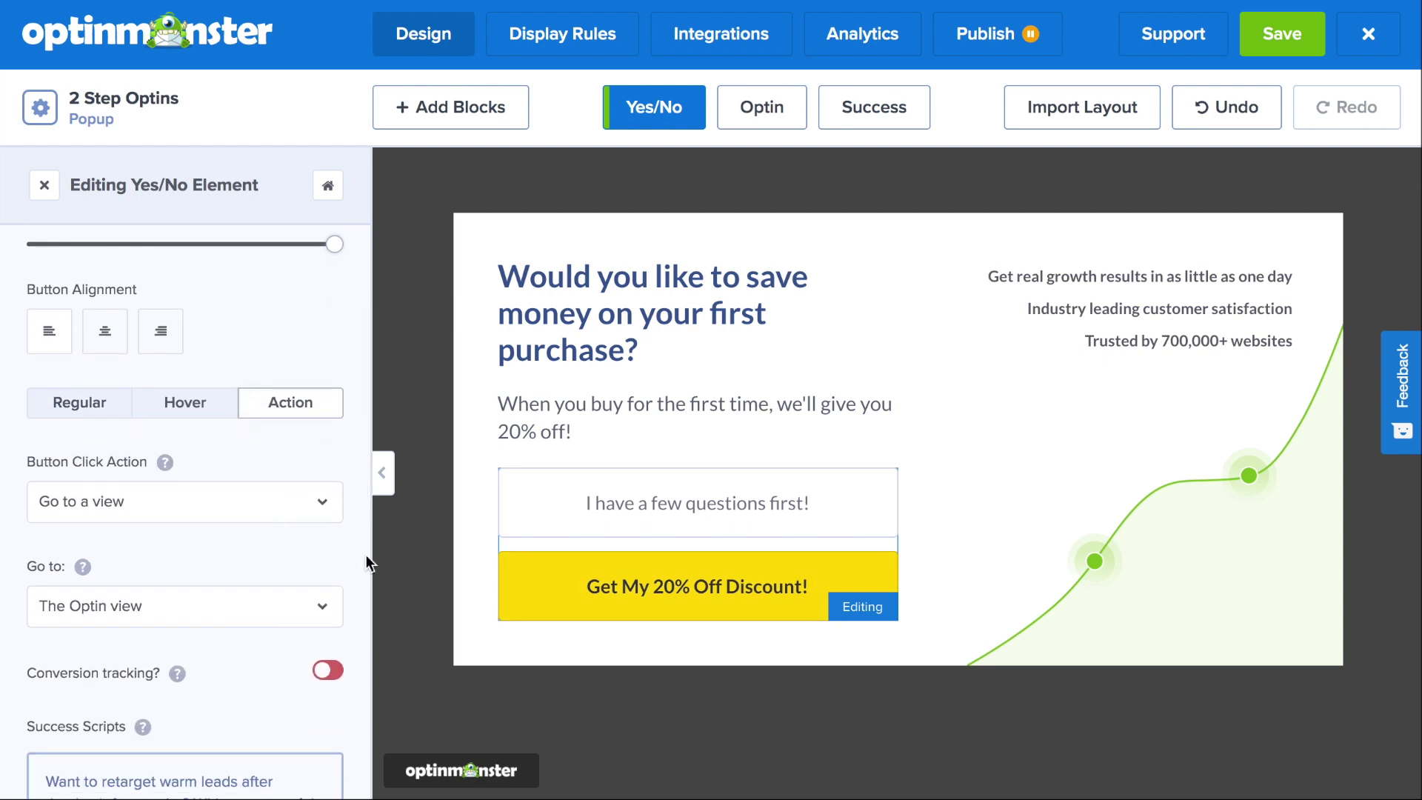
click(518, 452)
click(675, 518)
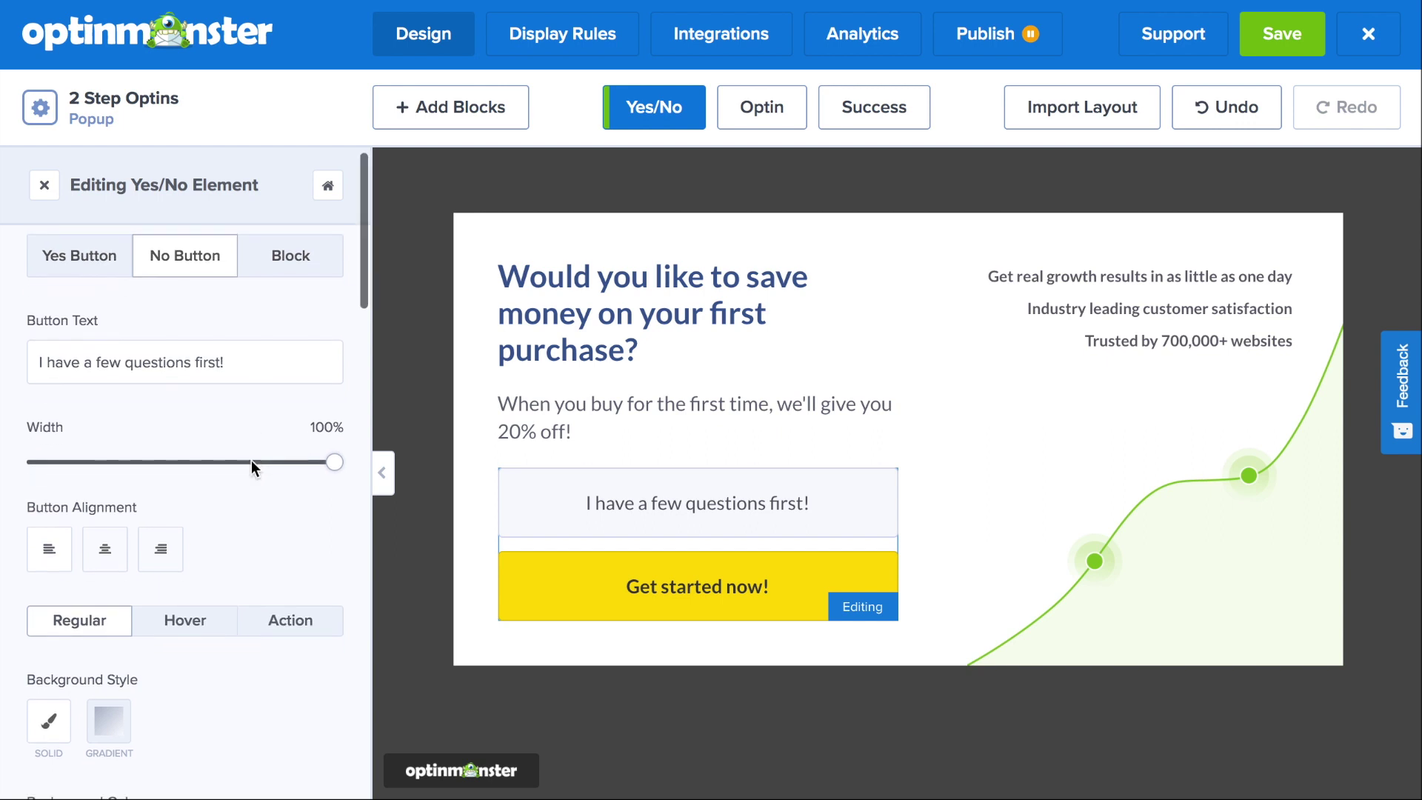
scroll(251, 460, down, 2)
click(298, 519)
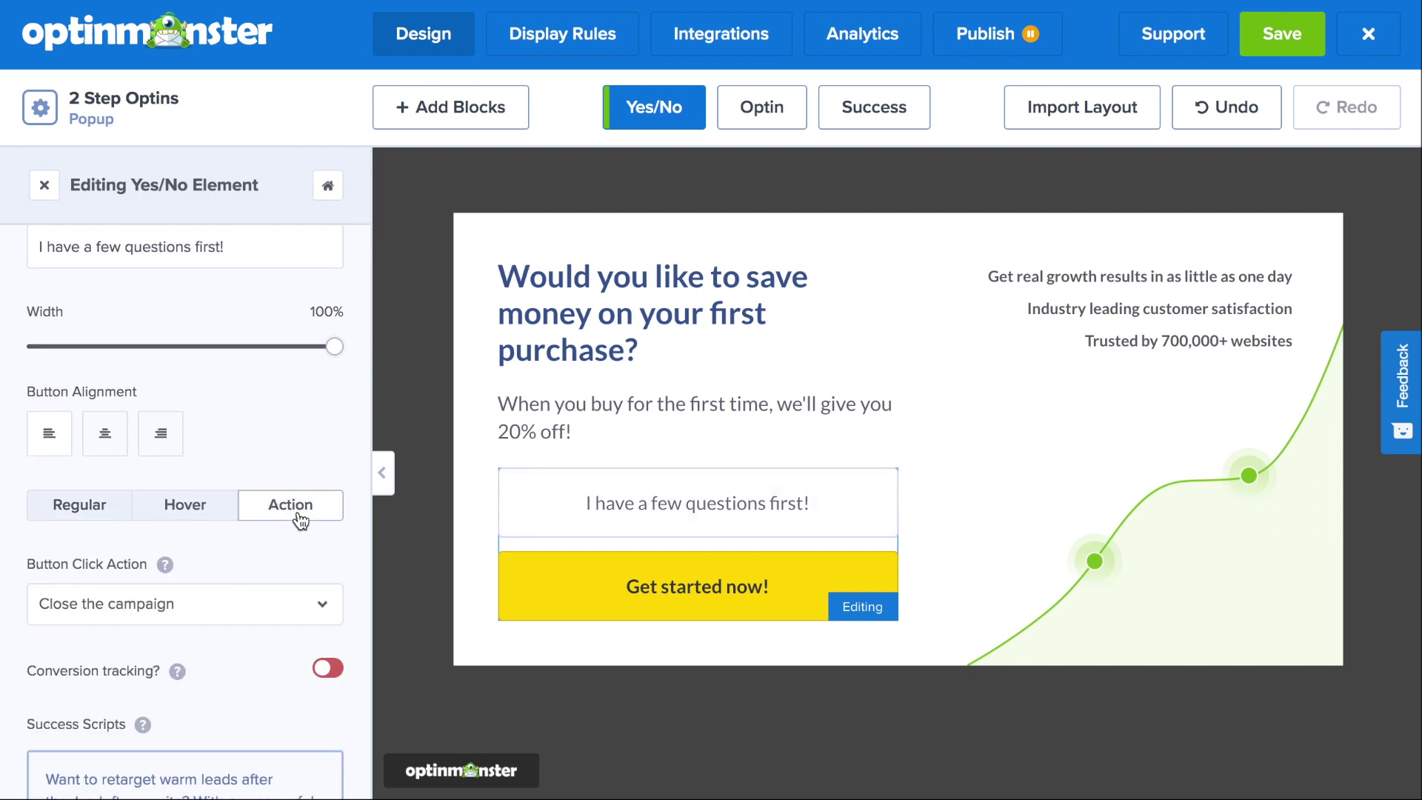
scroll(300, 520, down, 1)
click(324, 517)
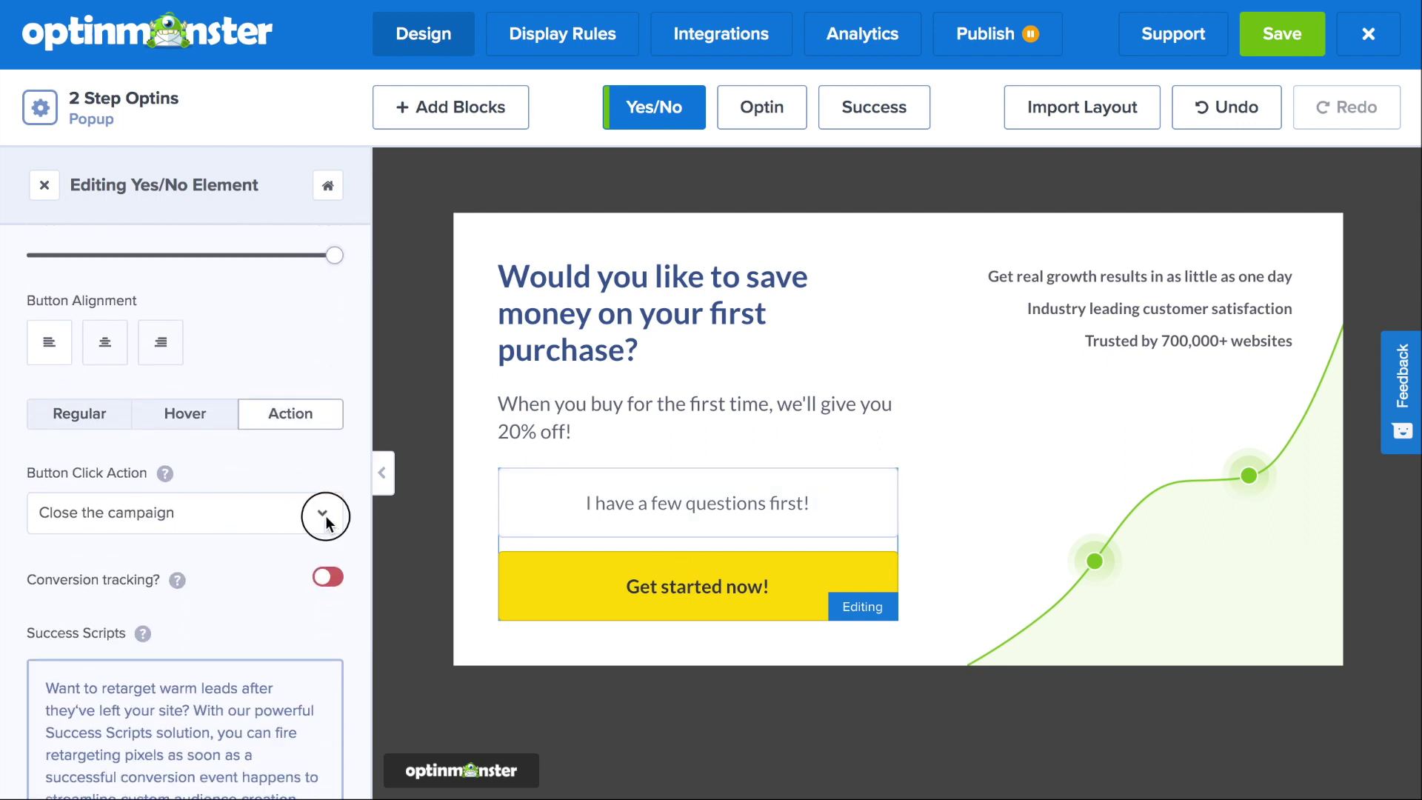
click(273, 582)
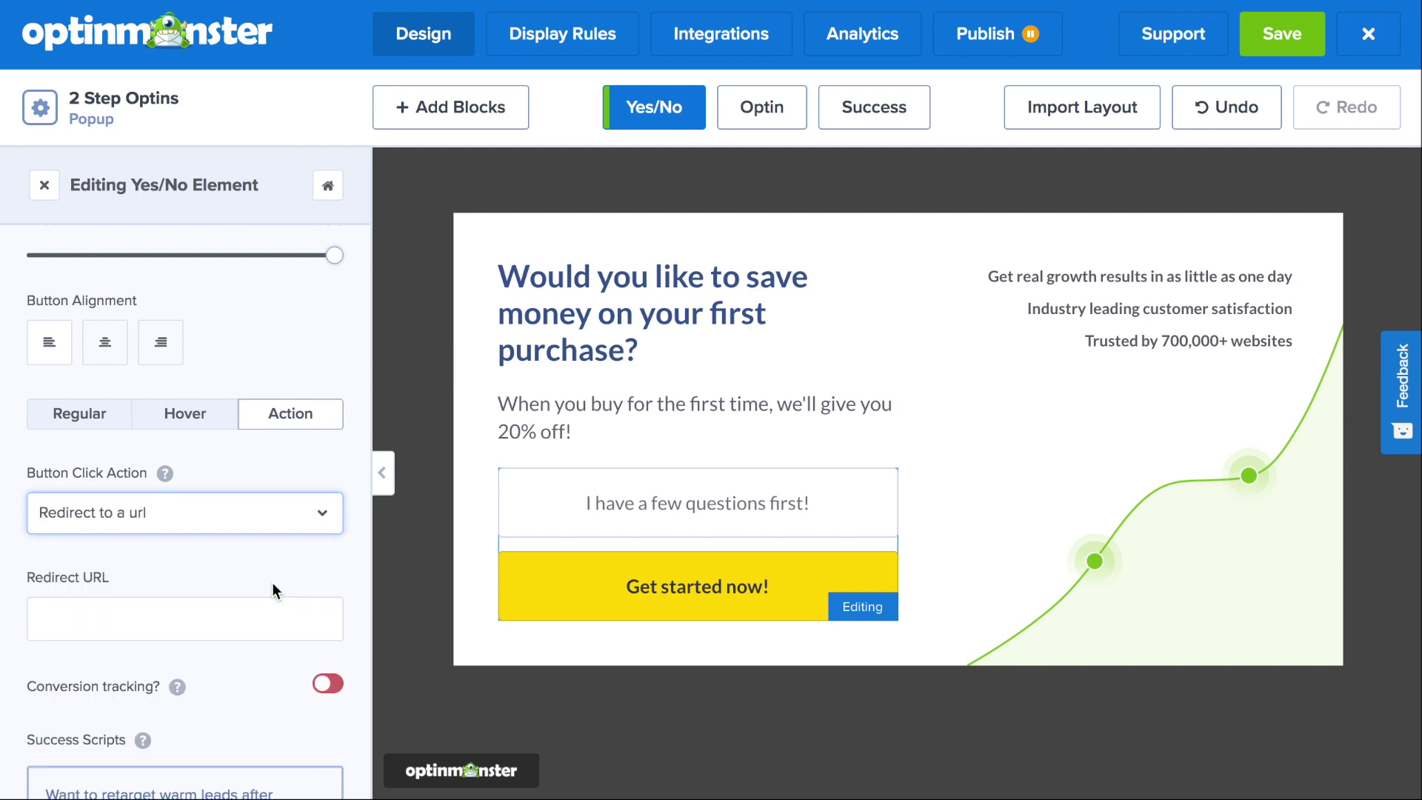
click(249, 617)
text(www.)
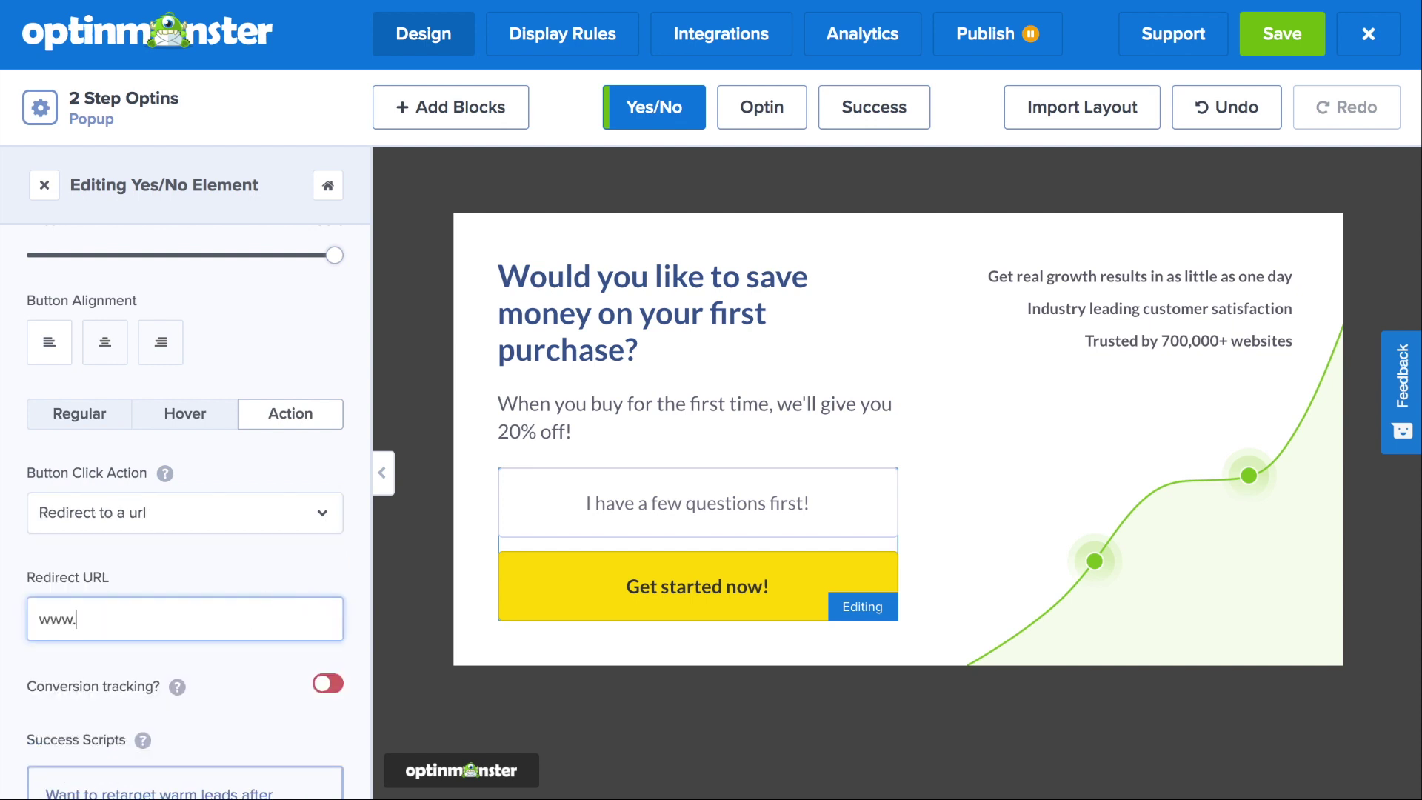
text(mysit)
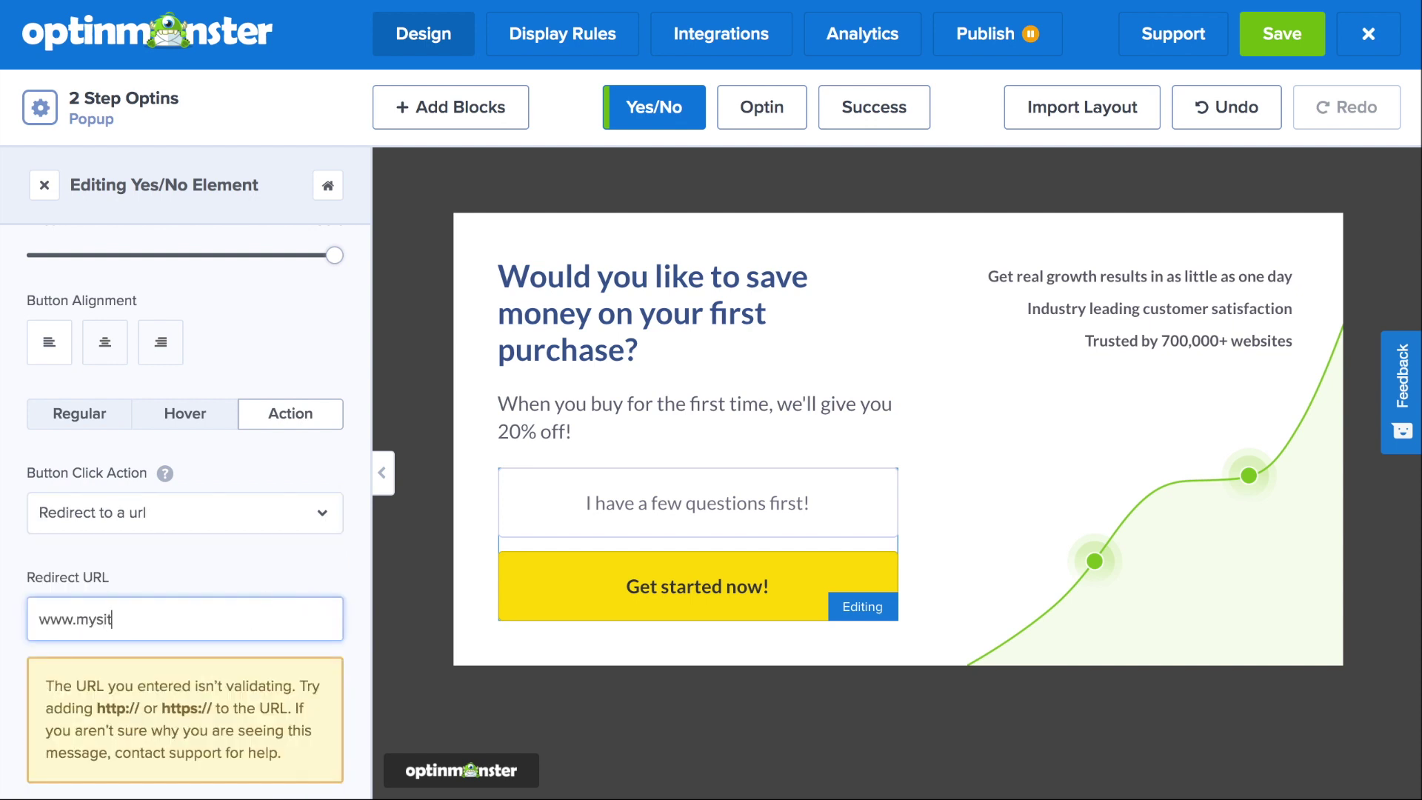
text(e.com/f-a-q)
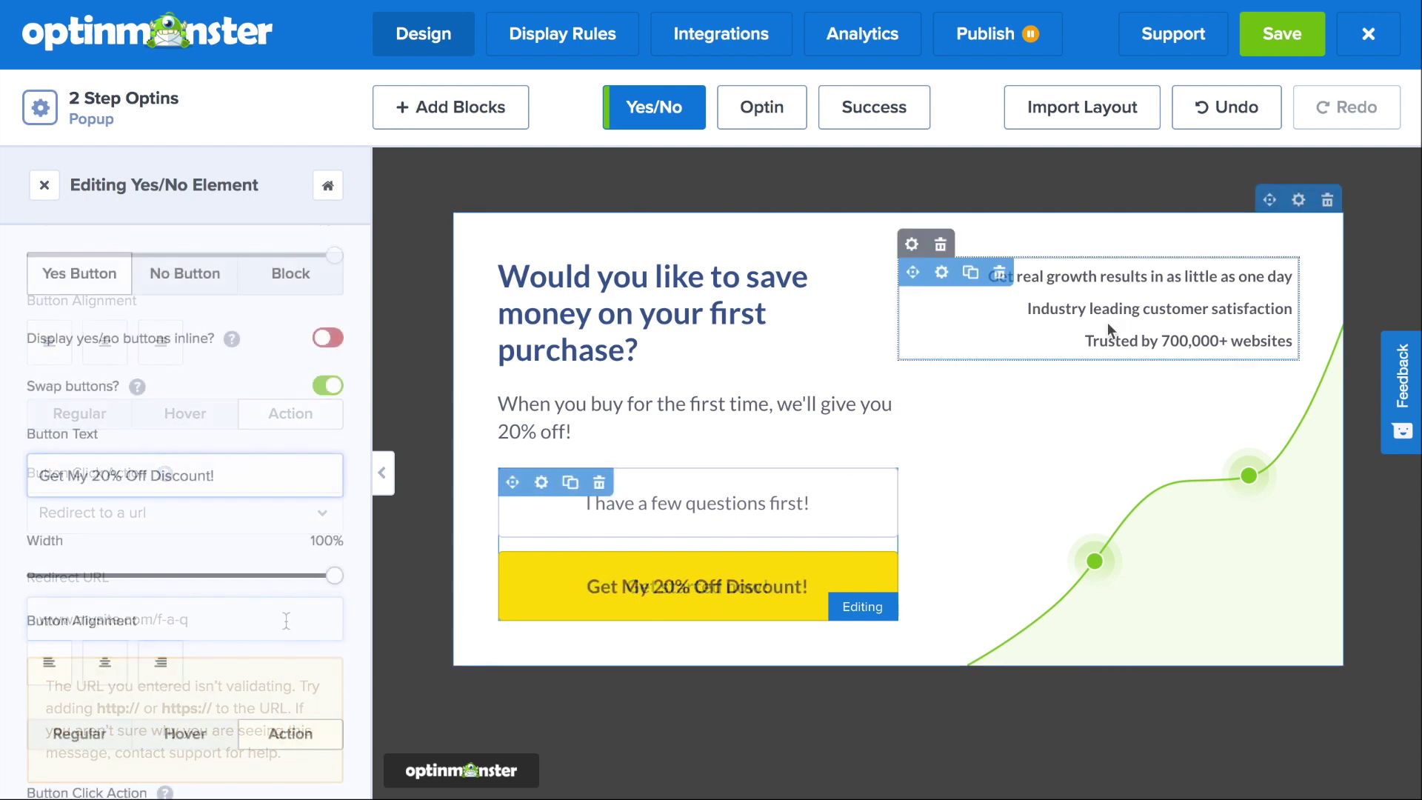
Step: Turn off Swap buttons so the discount button sits above the questions button
click(1108, 323)
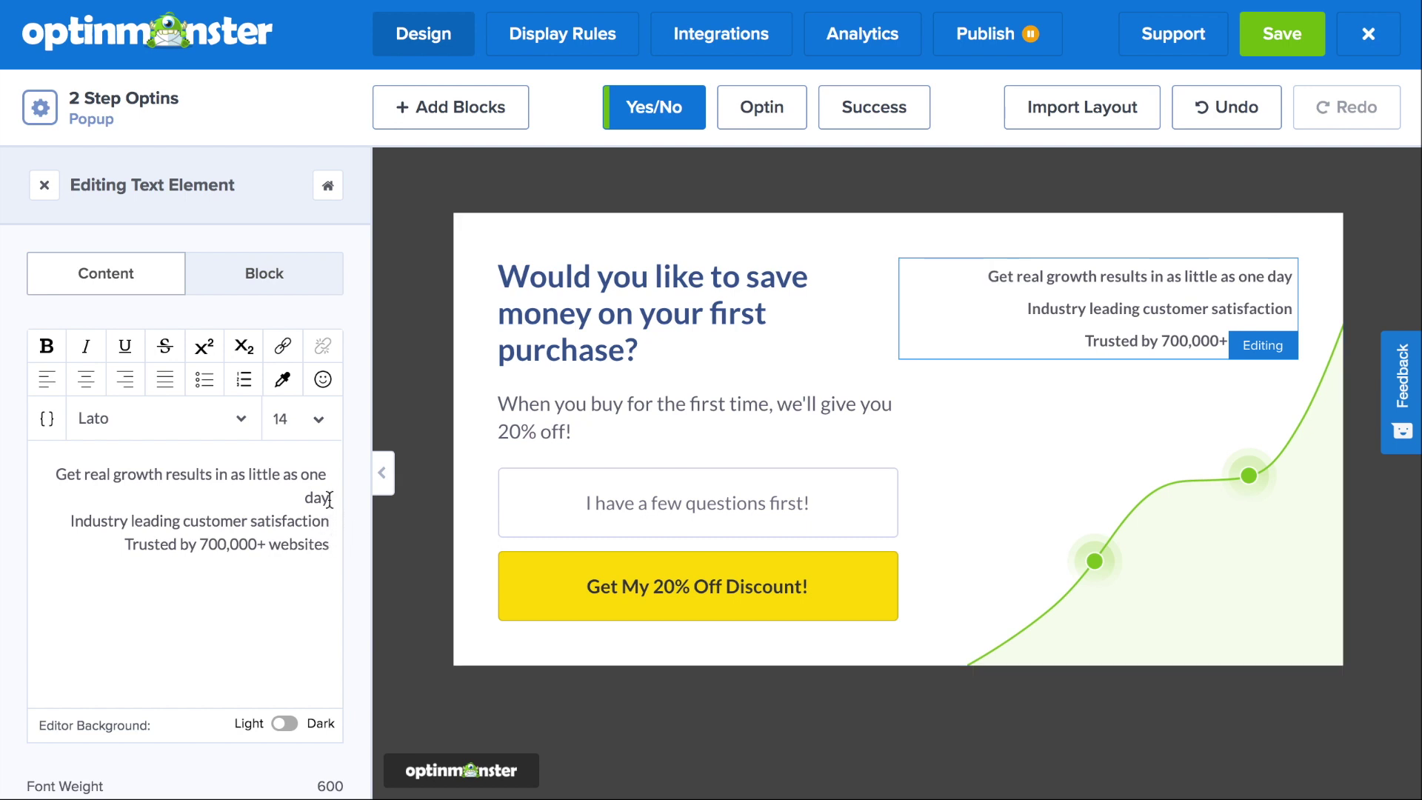
drag(330, 500, 58, 466)
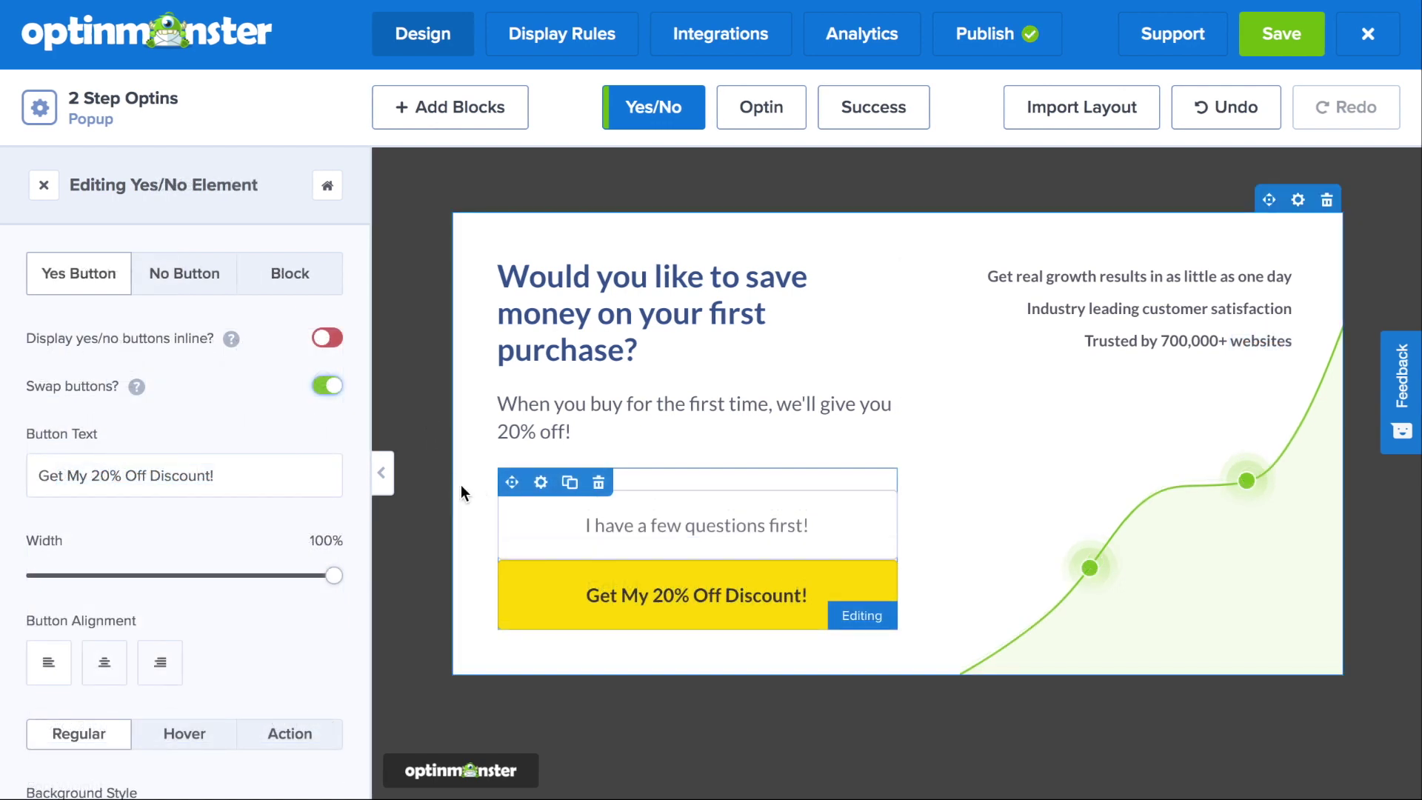
click(328, 386)
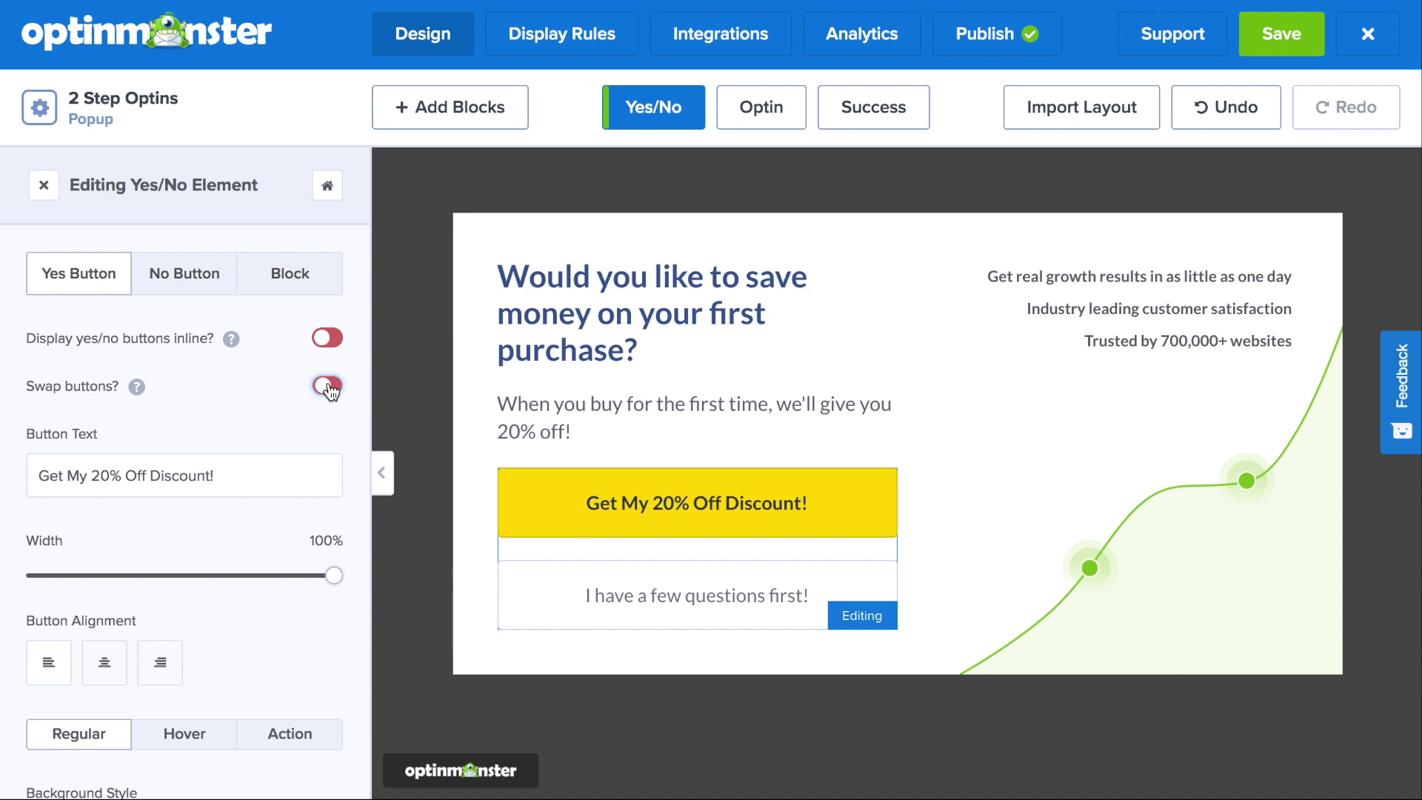
click(753, 107)
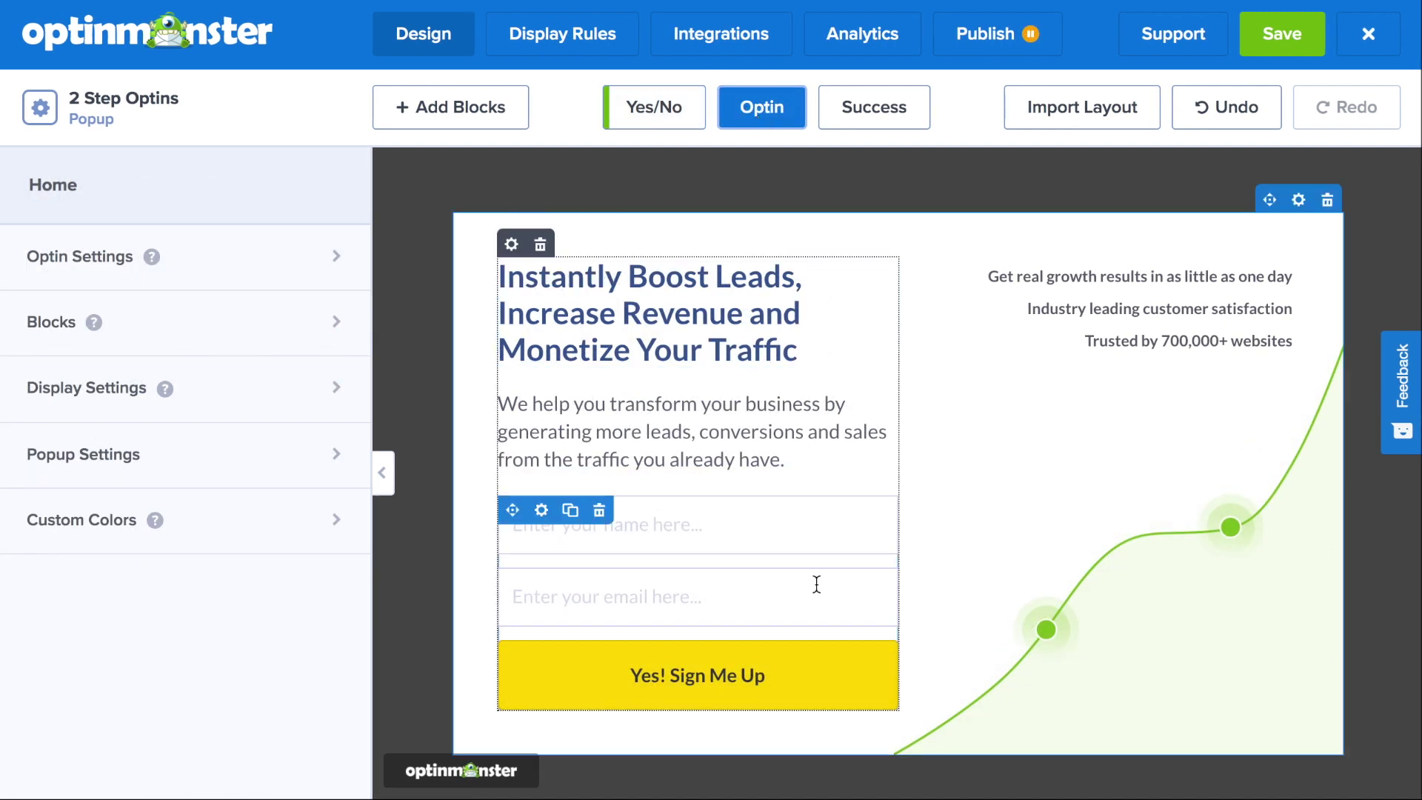
Step: Import the Yes/No layout into the Optin view and add a name, email and Sign Up fields block
click(1087, 119)
click(713, 541)
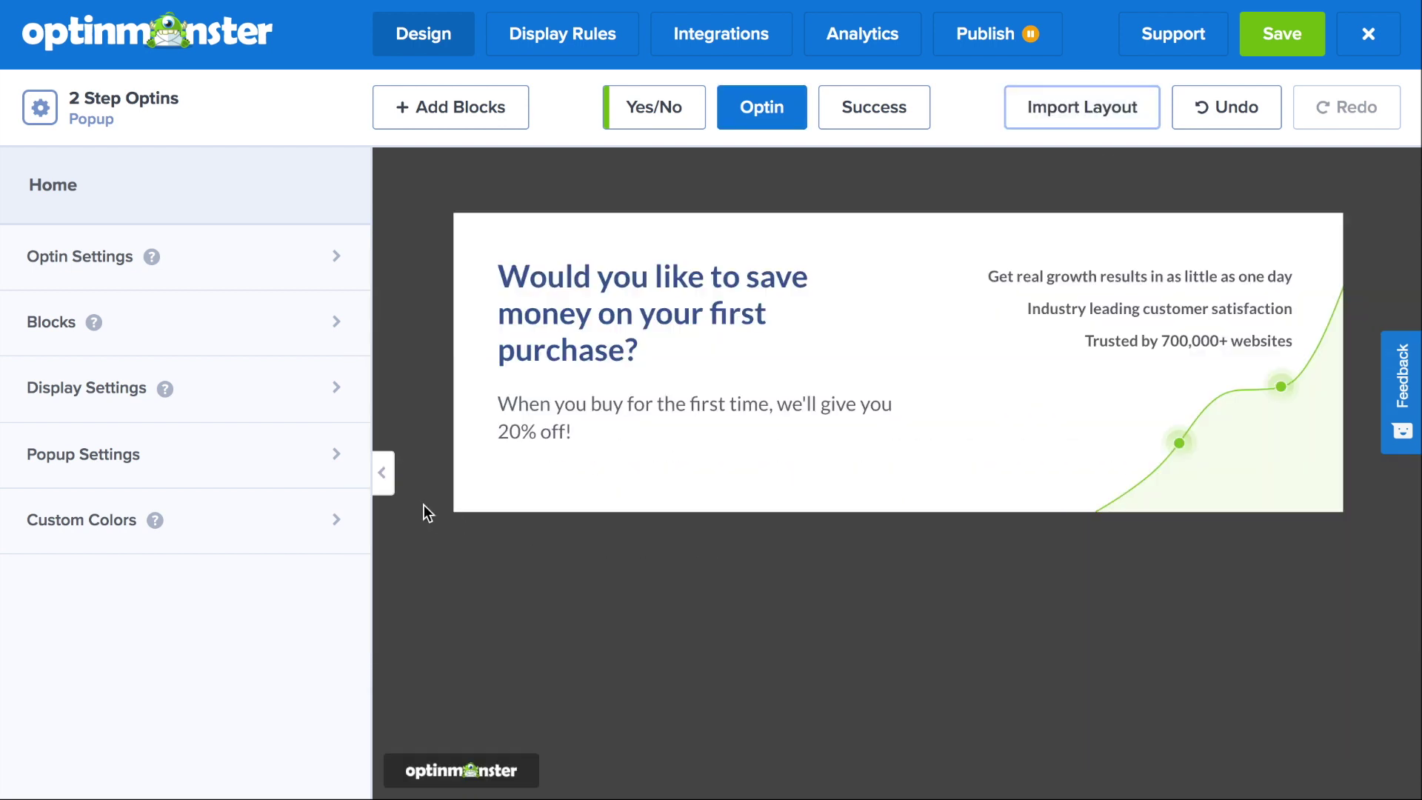
click(473, 107)
scroll(238, 498, down, 5)
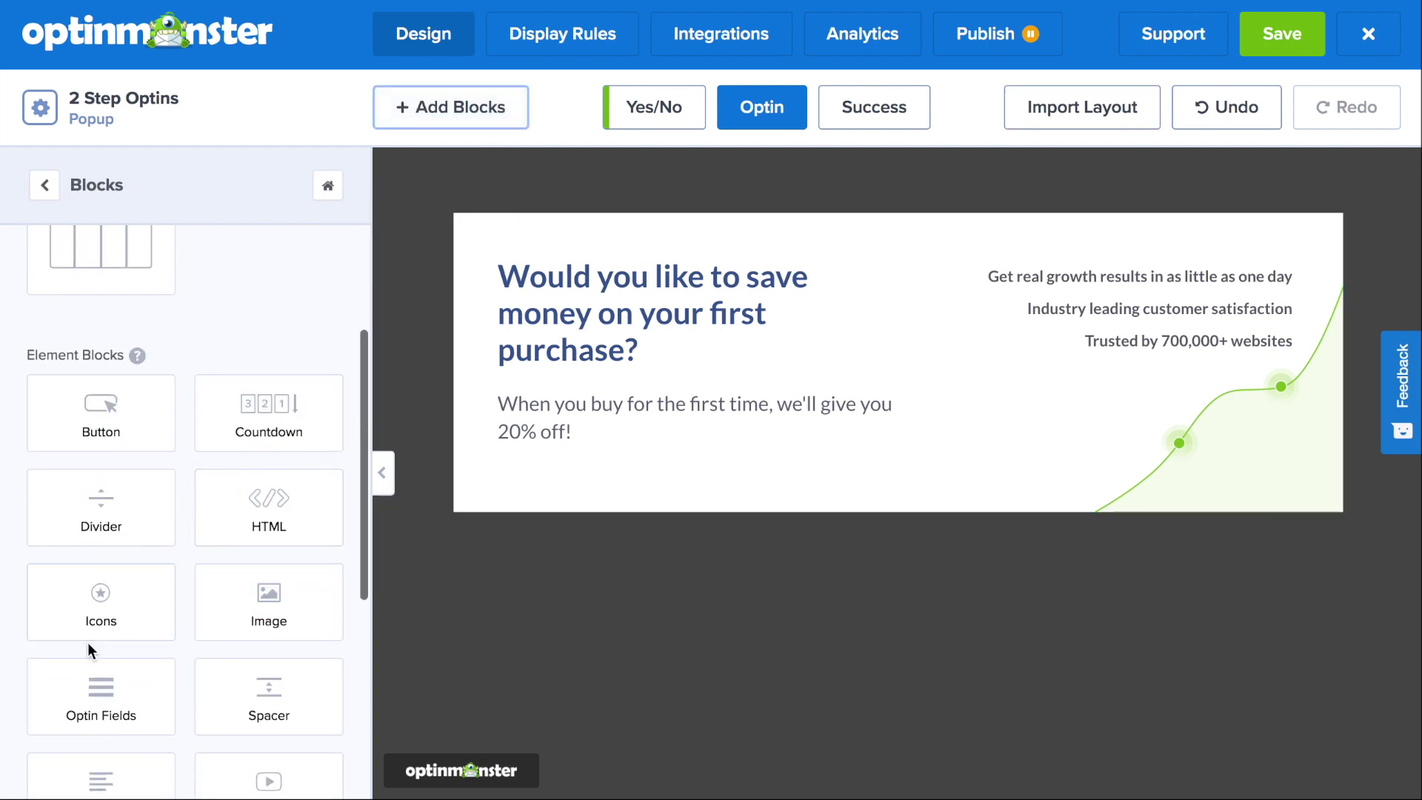
drag(96, 681, 680, 443)
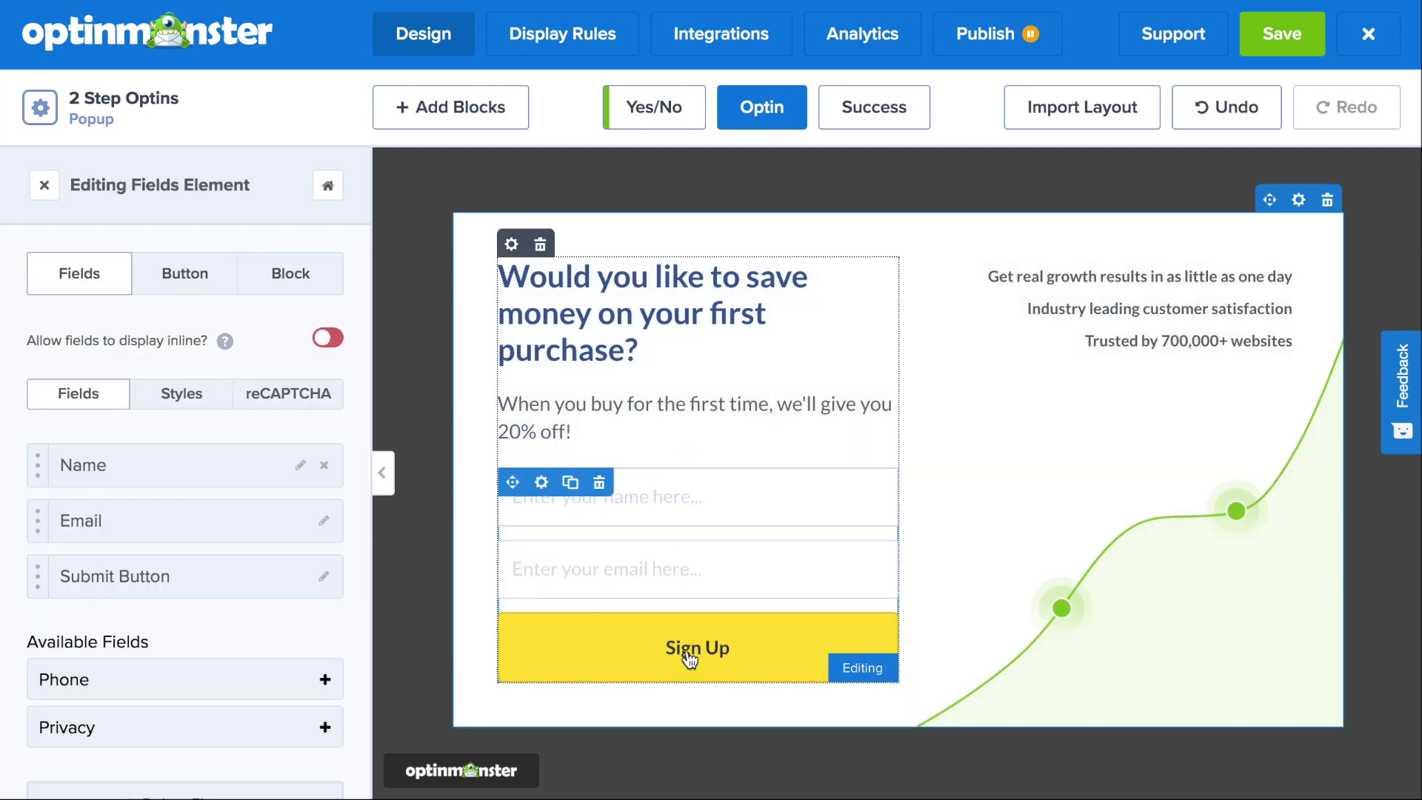
Step: Change the headline to 'Great! All we need is your name and email…' and delete the subheadline
click(630, 344)
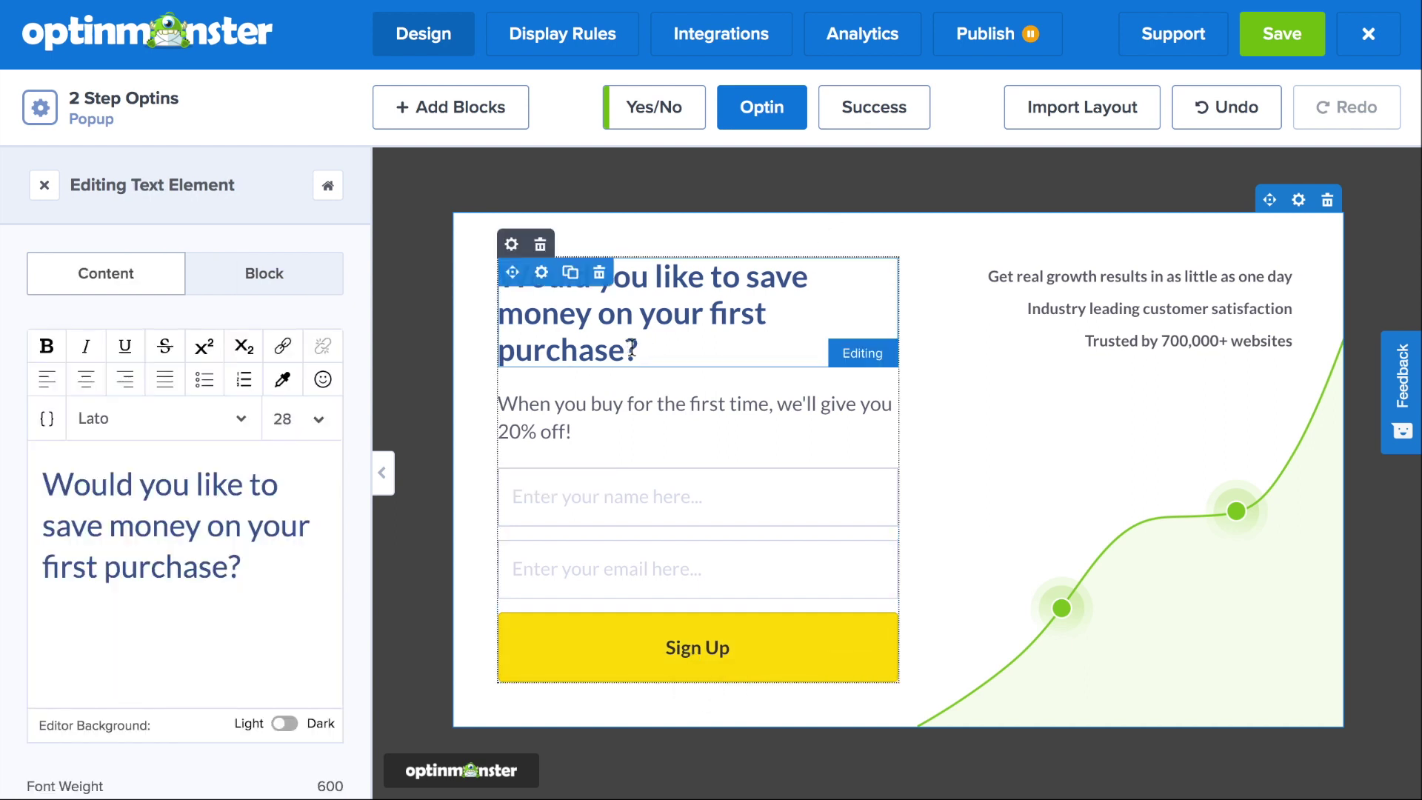
drag(254, 566, 42, 485)
text(Gr)
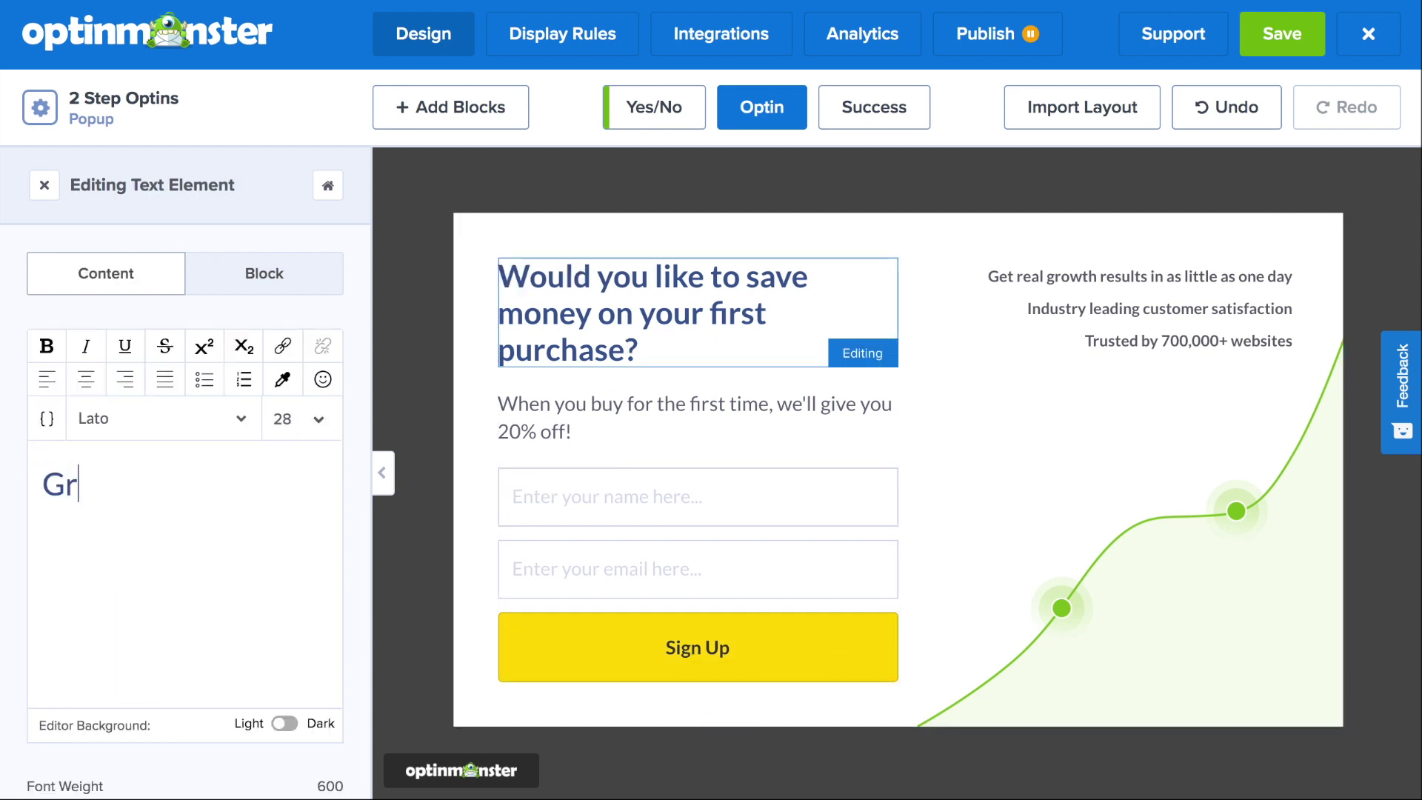
text(eat! All we need is your)
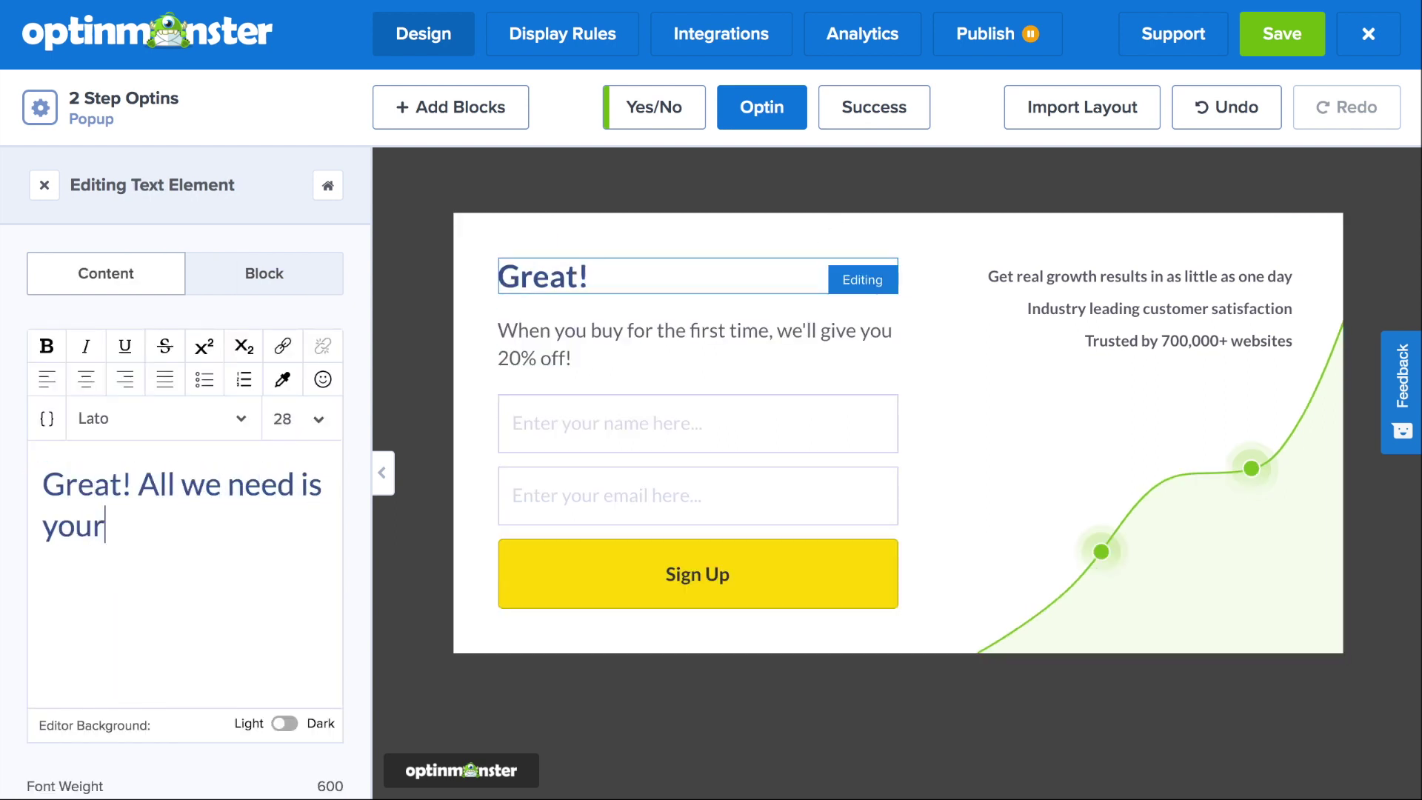
text( name and email and we'll s)
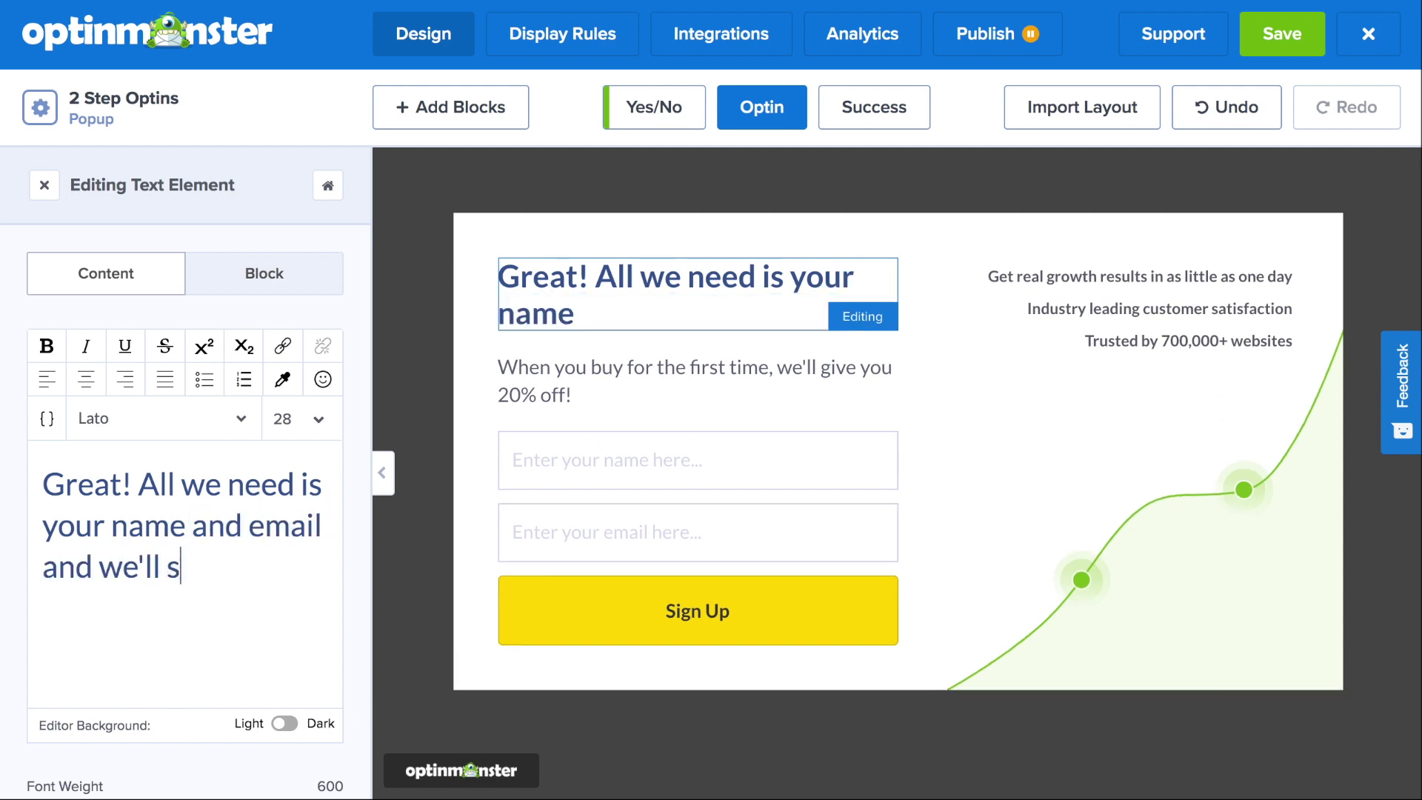
text(end it straight to your inbox!)
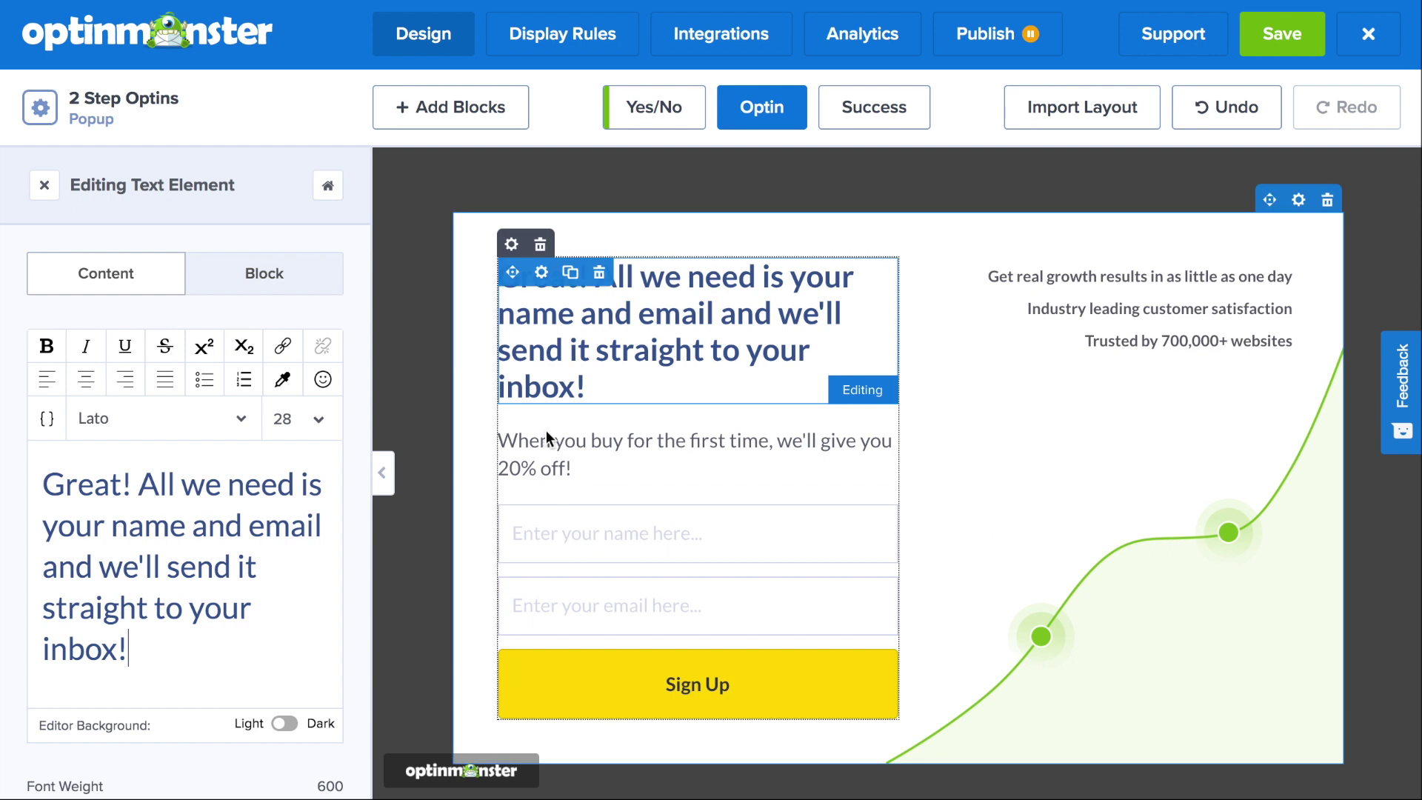
click(593, 444)
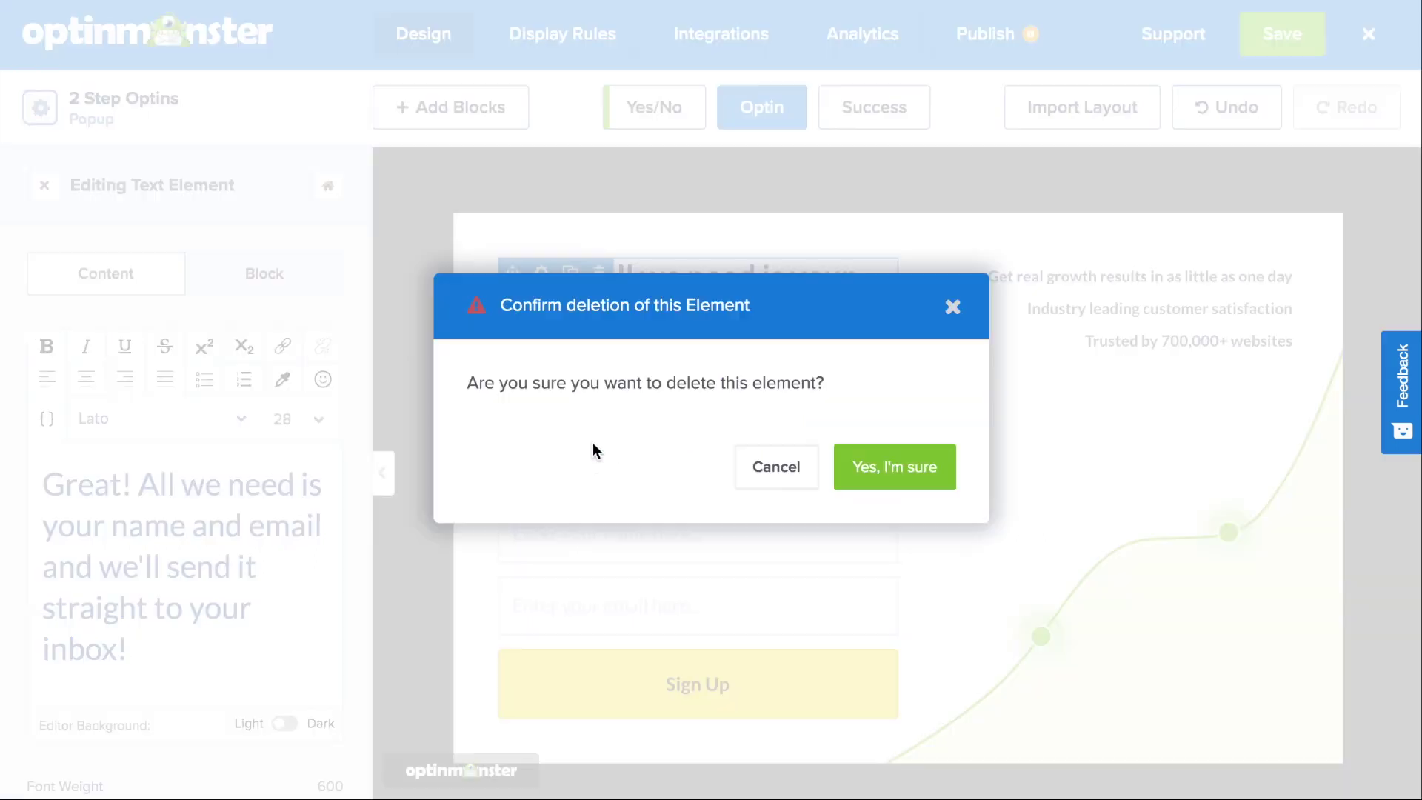
click(837, 469)
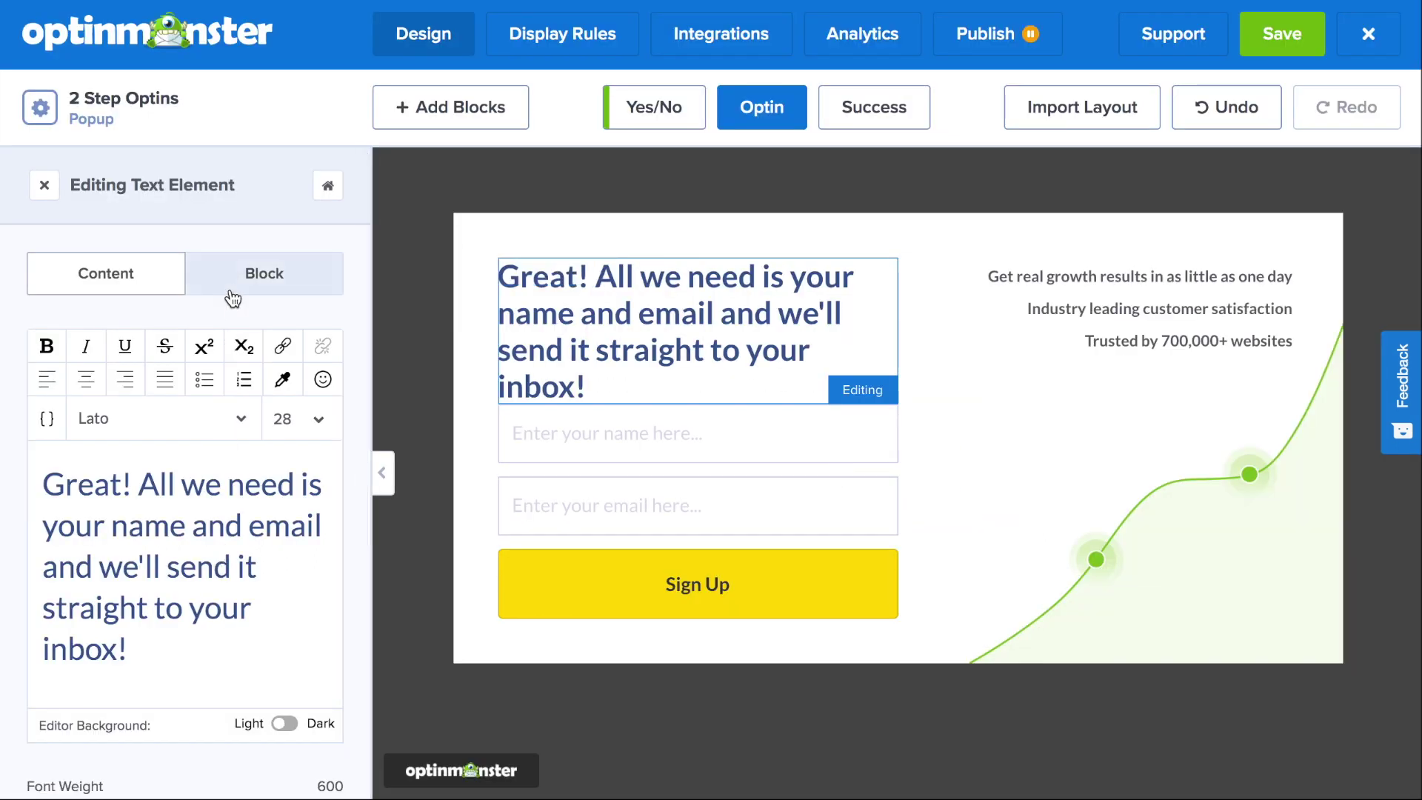
Step: Relabel the Sign Up button 'Send My Discount'
click(589, 598)
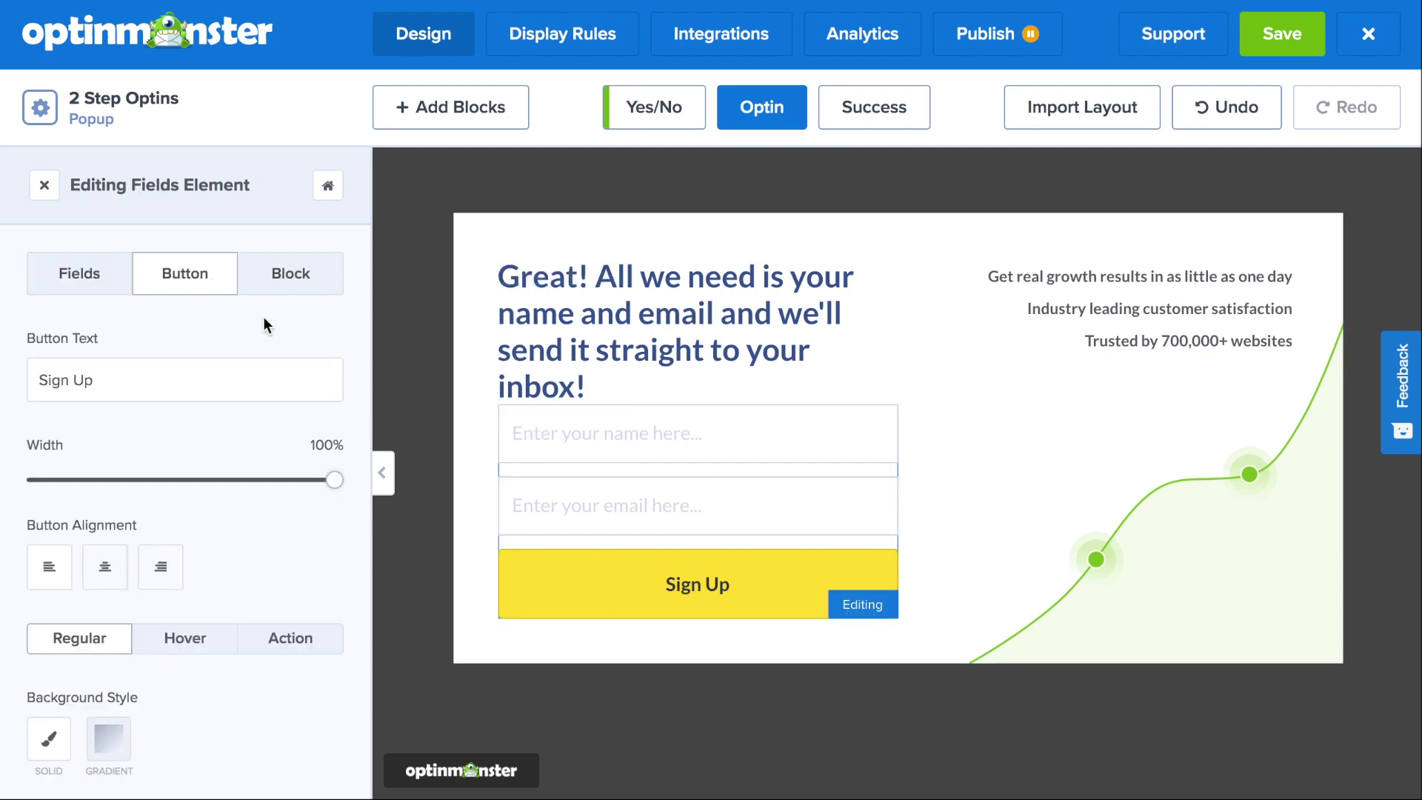
drag(97, 376, 47, 373)
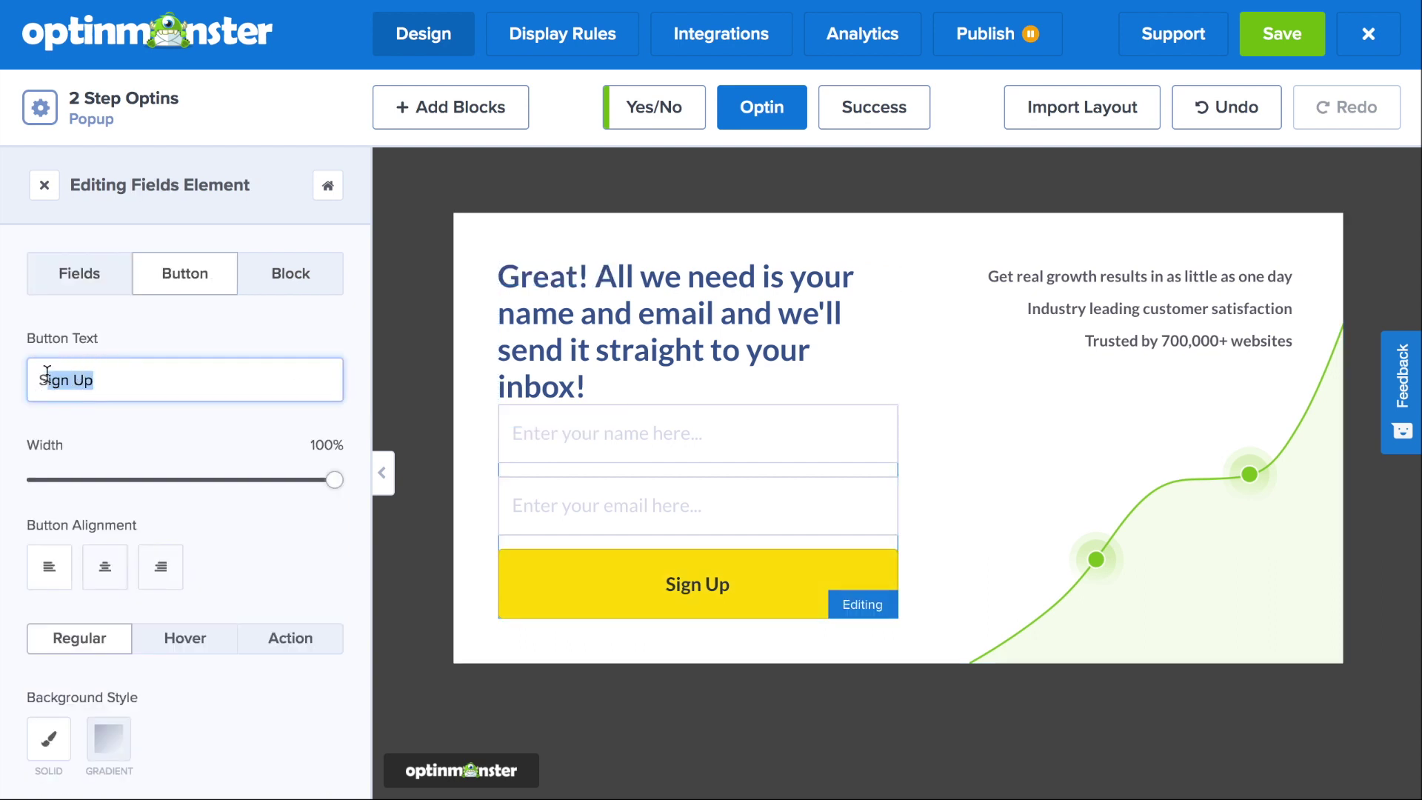
text(end My Disc)
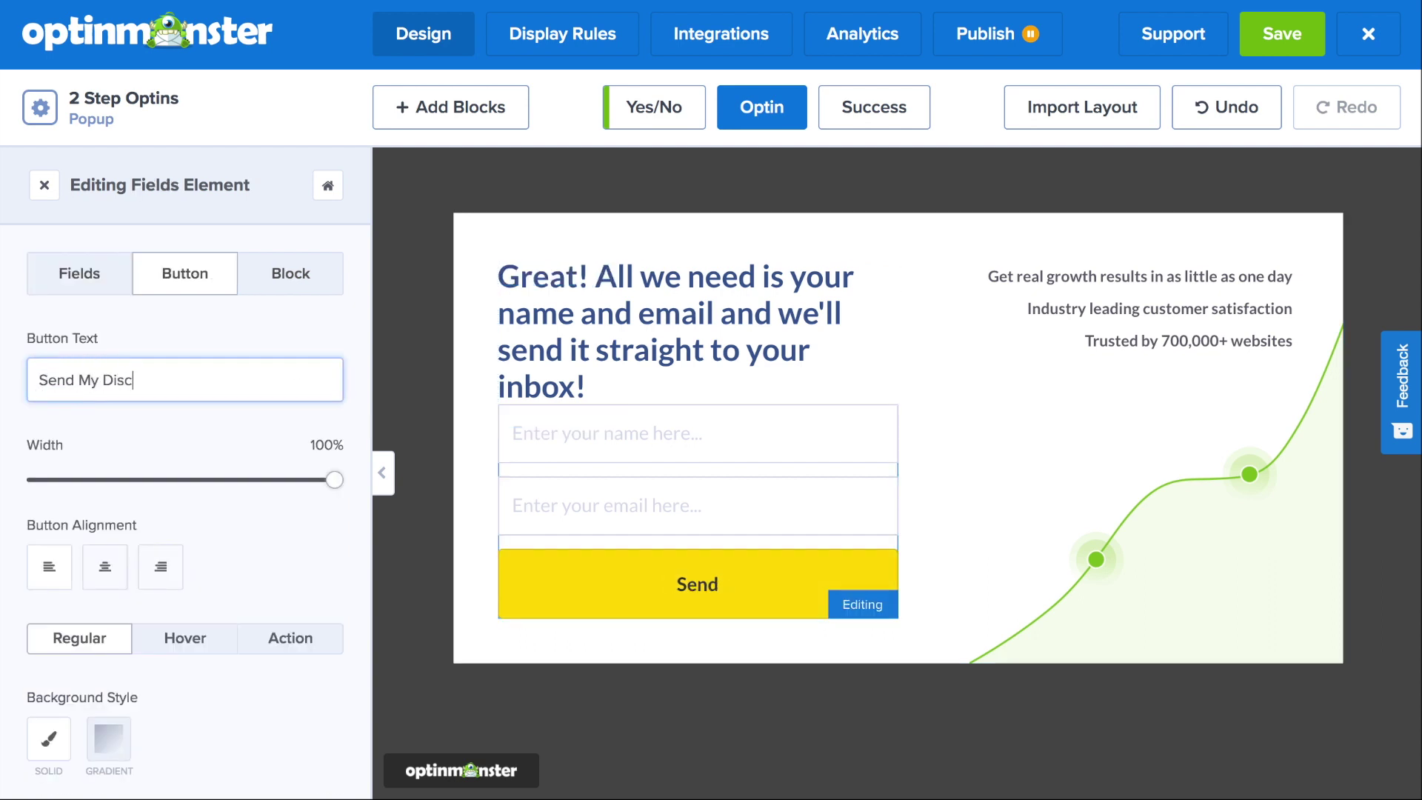
text(ount)
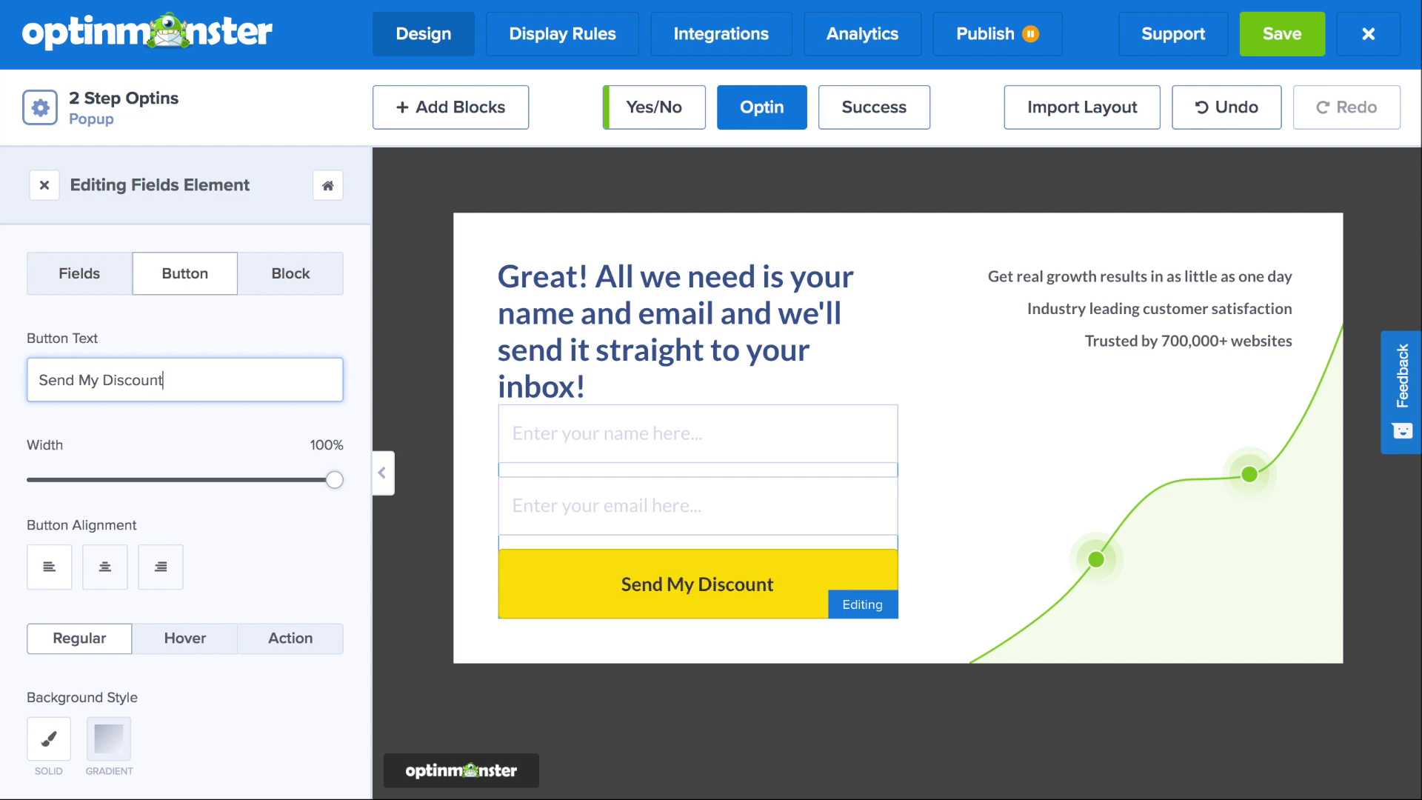
click(567, 52)
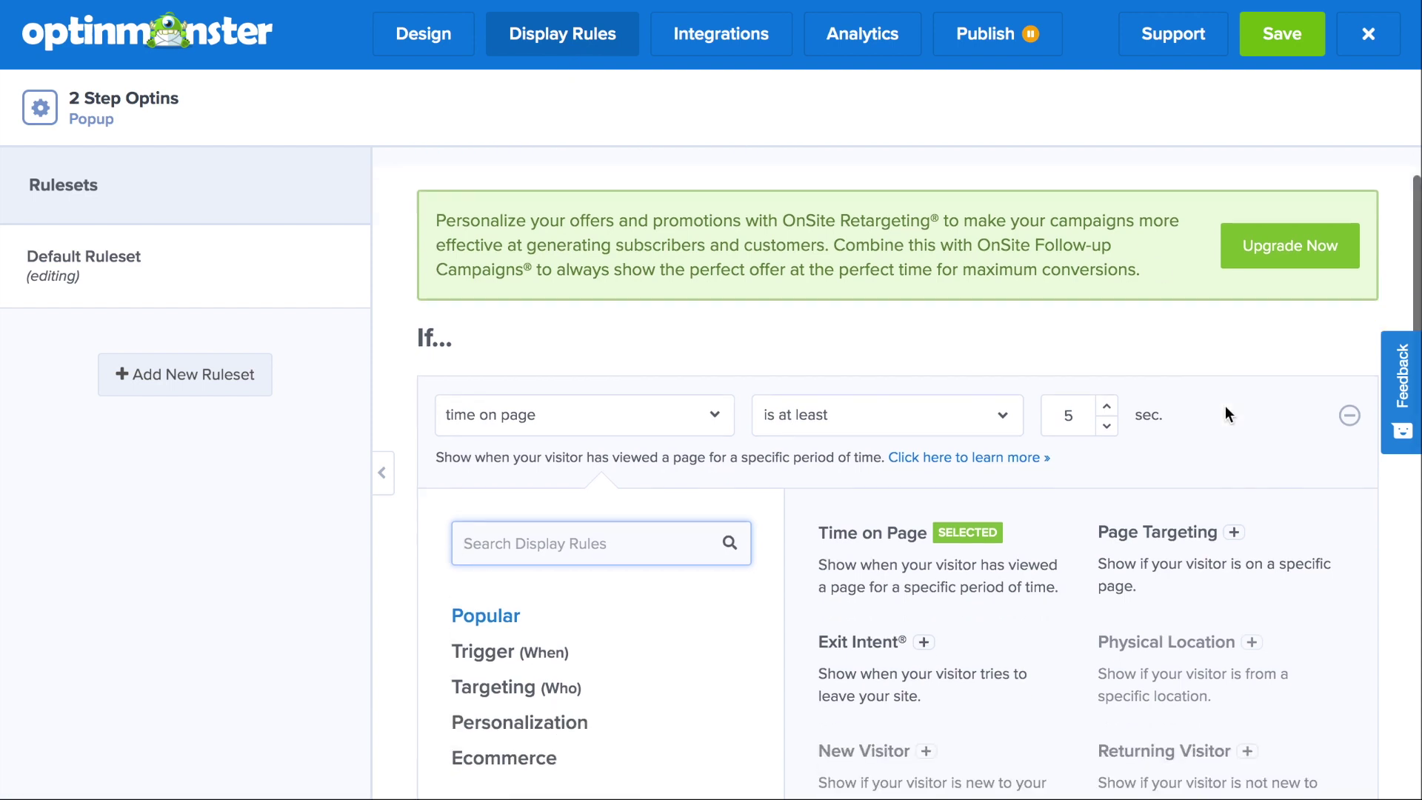
scroll(1225, 405, down, 1)
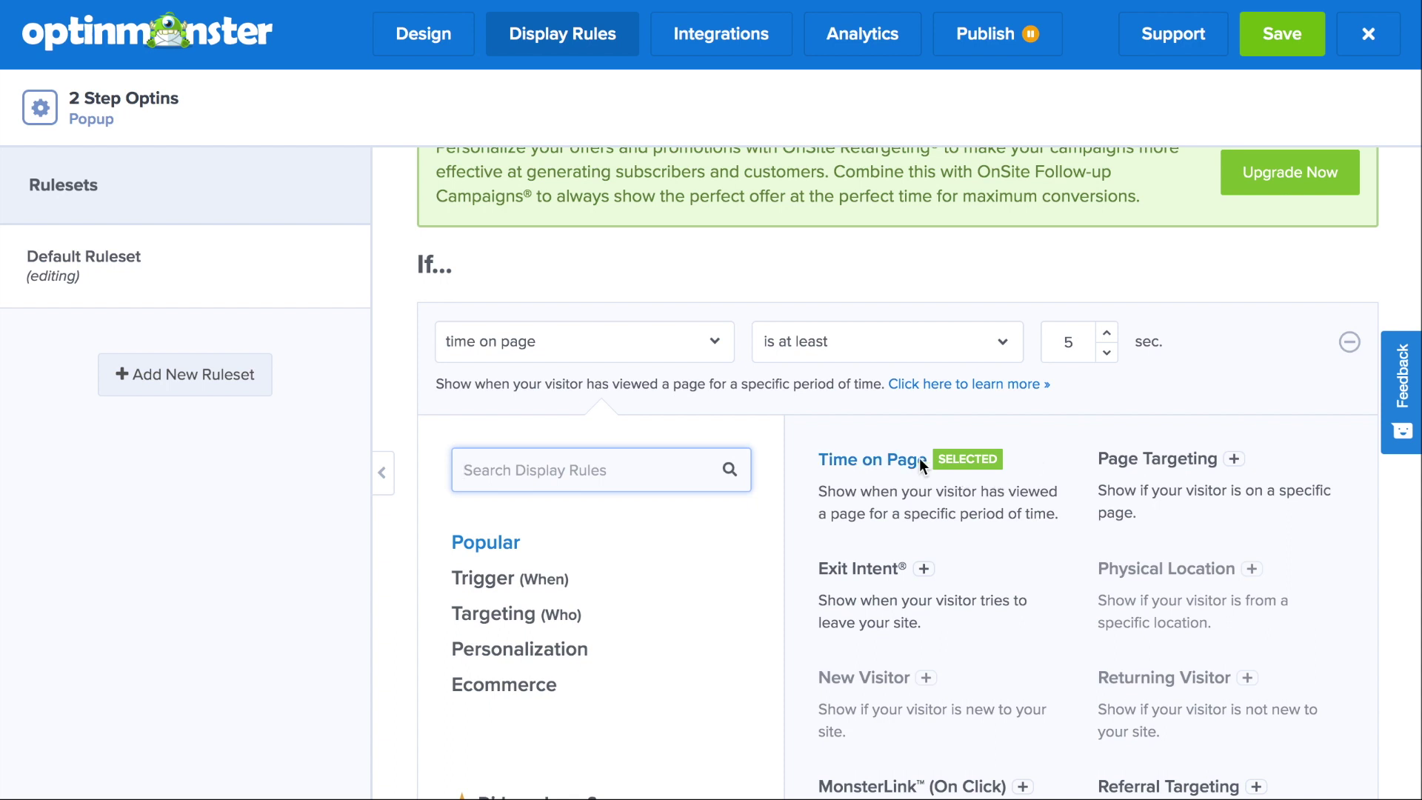
scroll(917, 457, down, 3)
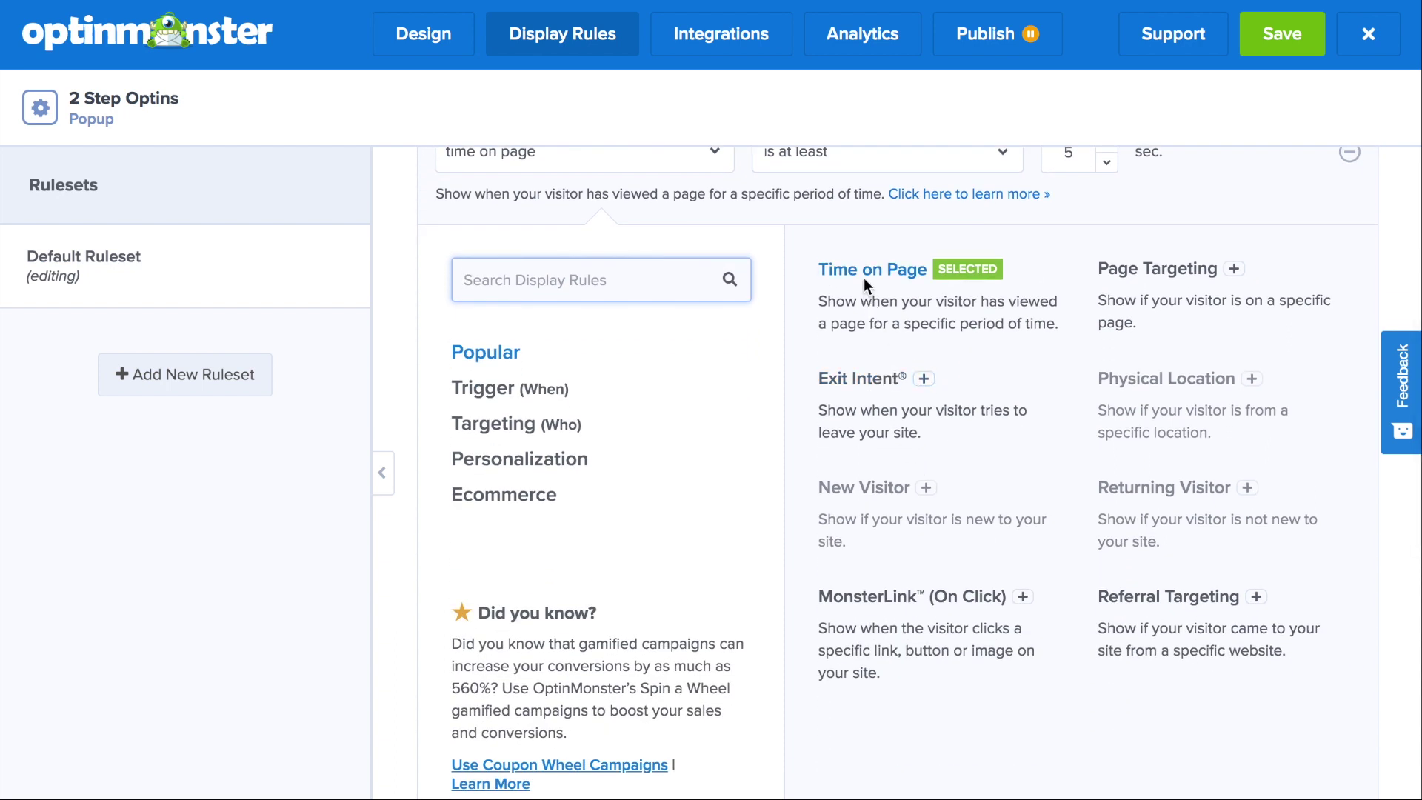
click(853, 386)
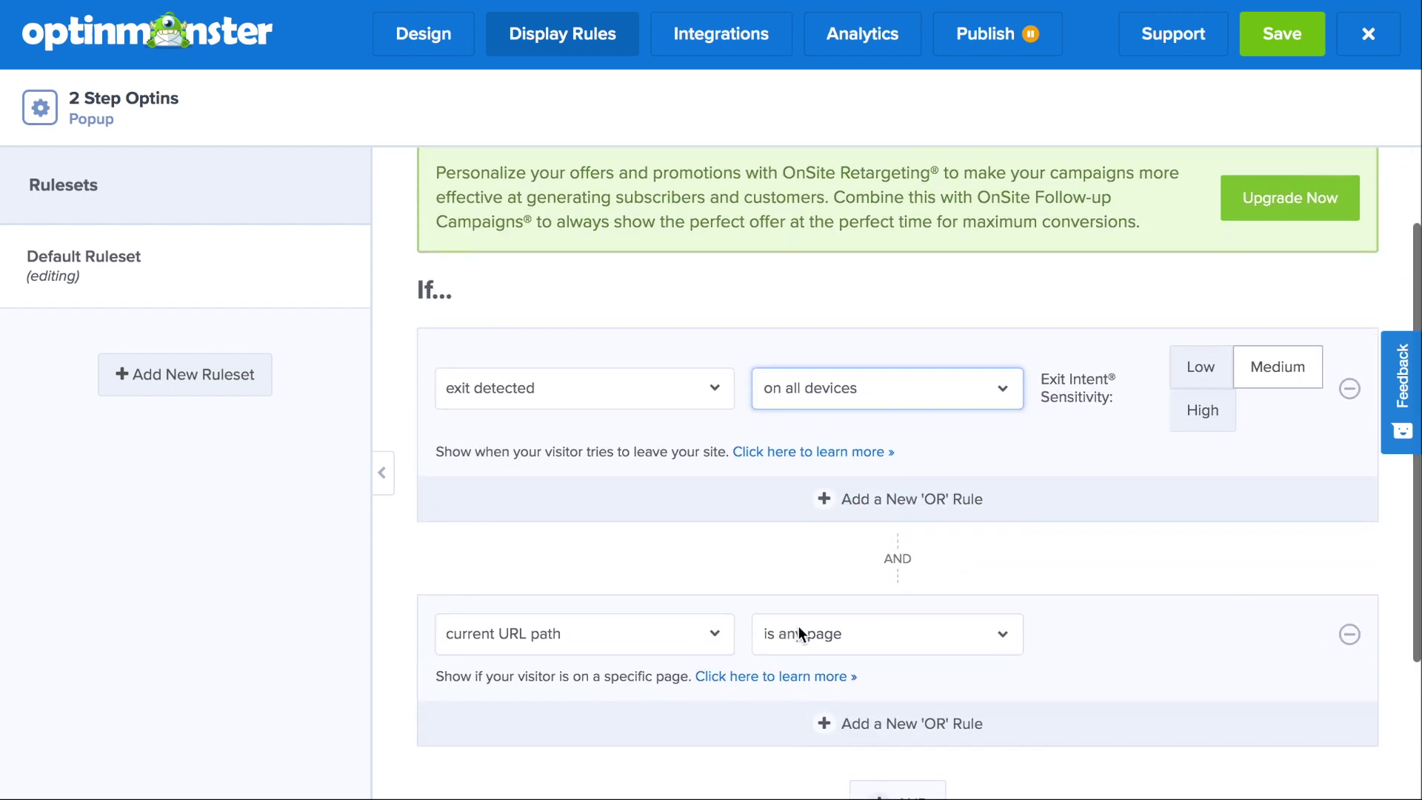
scroll(799, 631, down, 3)
click(813, 434)
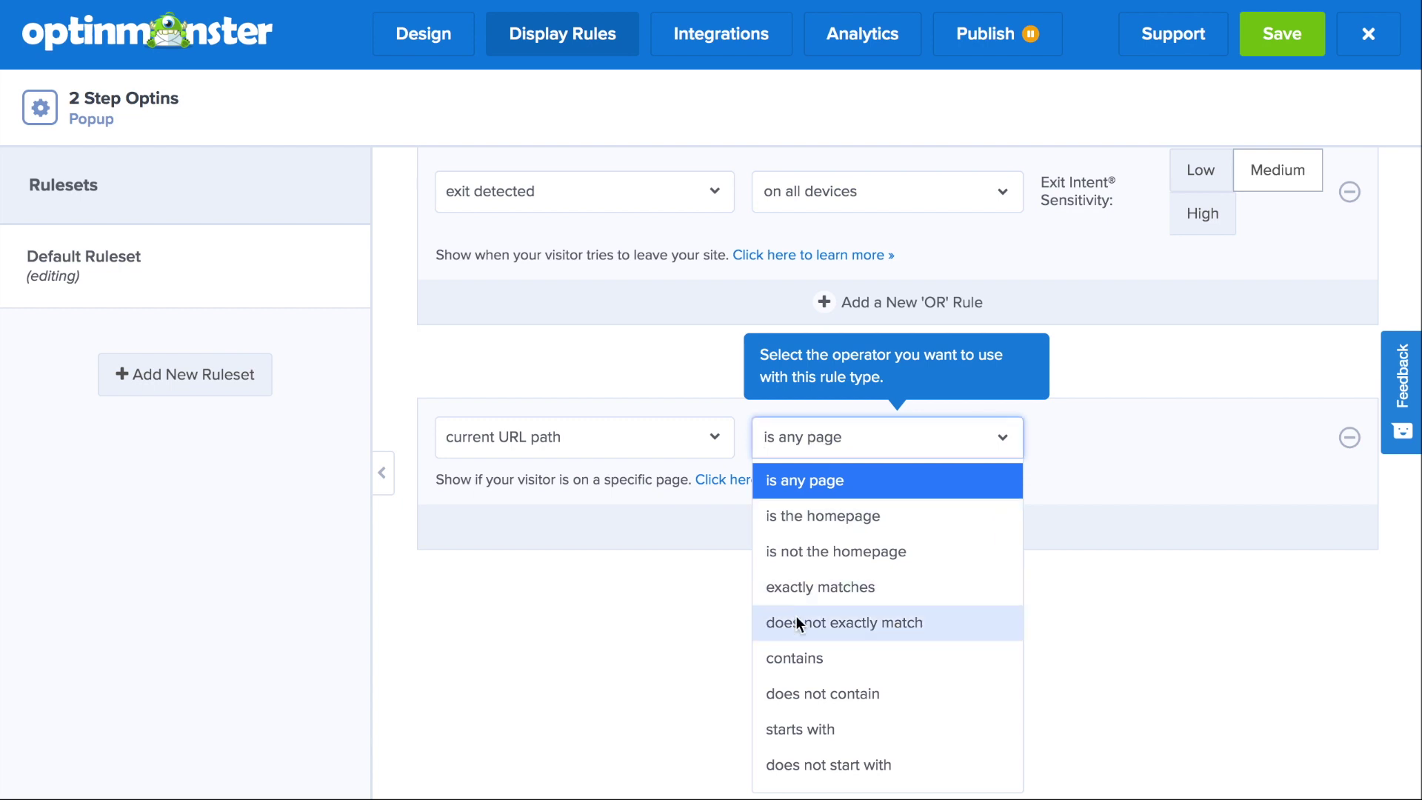
click(803, 582)
click(1053, 453)
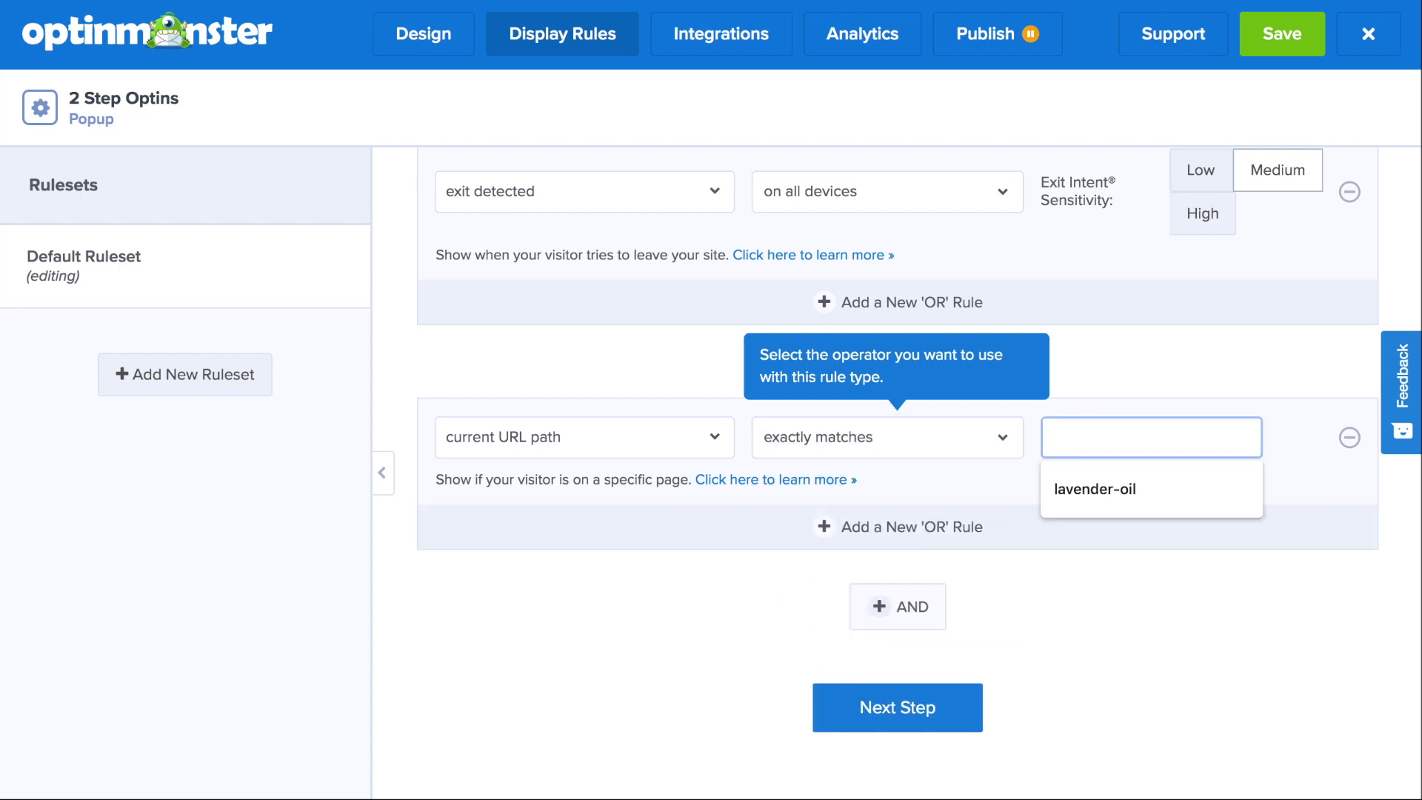
text(www.mysite.com)
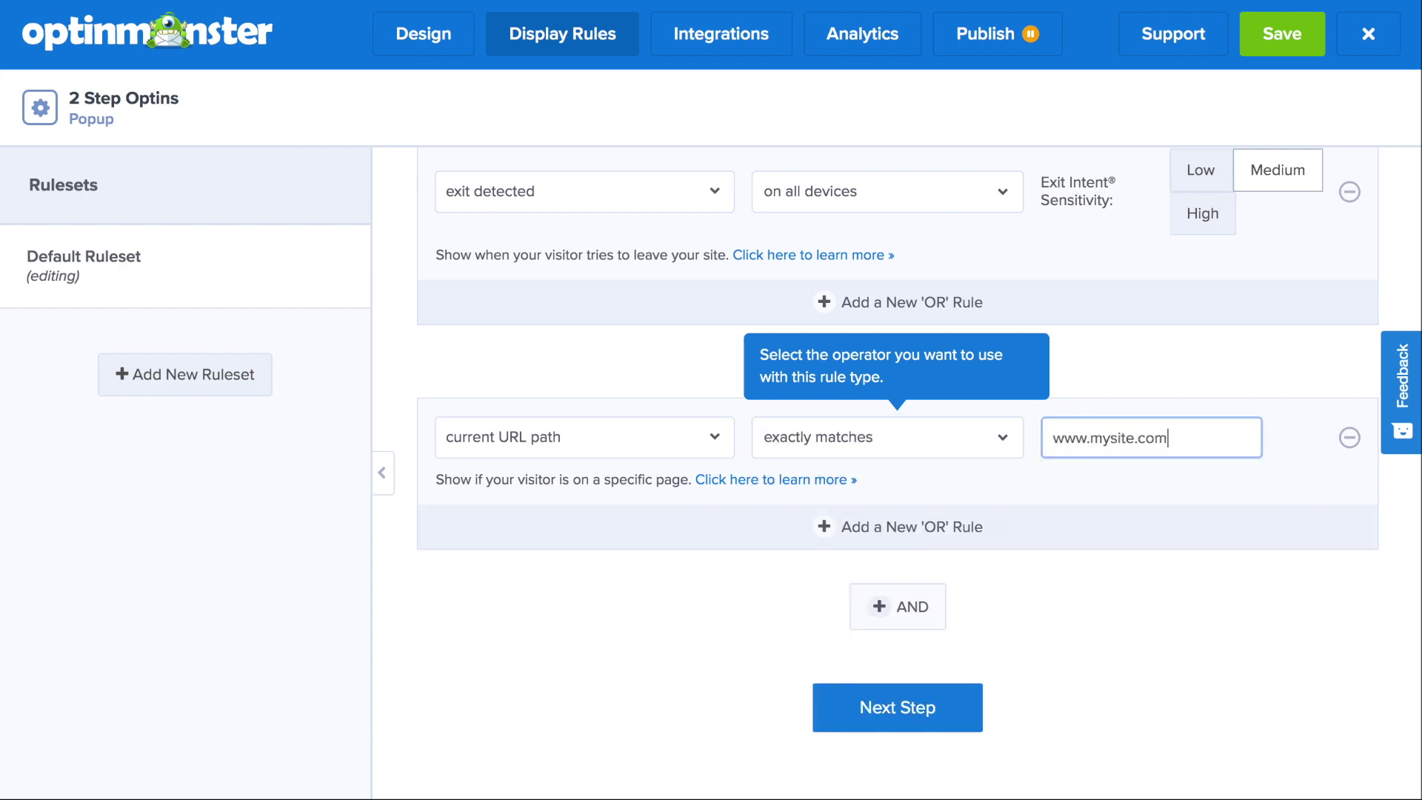
text(/products)
Step: Advance past the rule's actions step to the display rules Summary
click(936, 708)
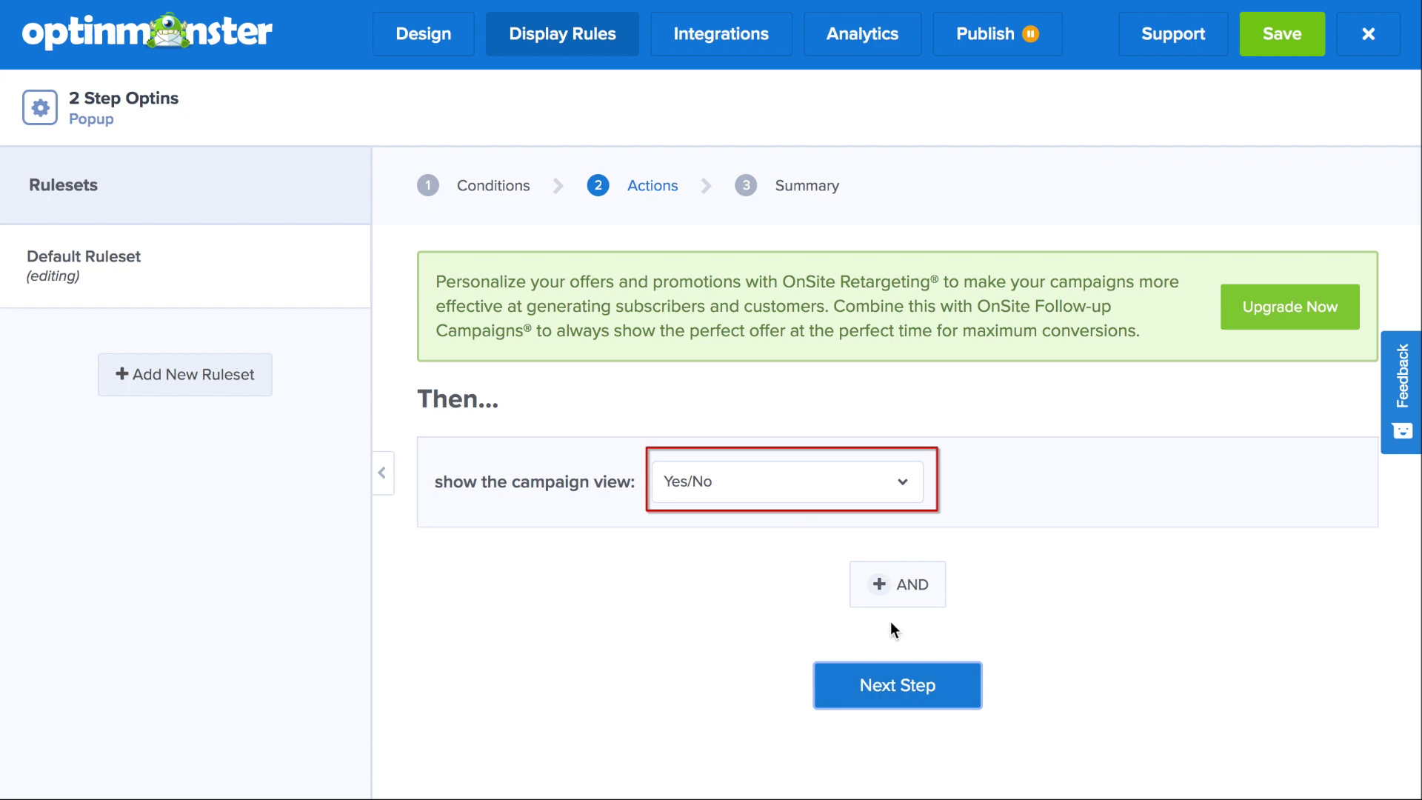
click(889, 684)
scroll(904, 623, down, 2)
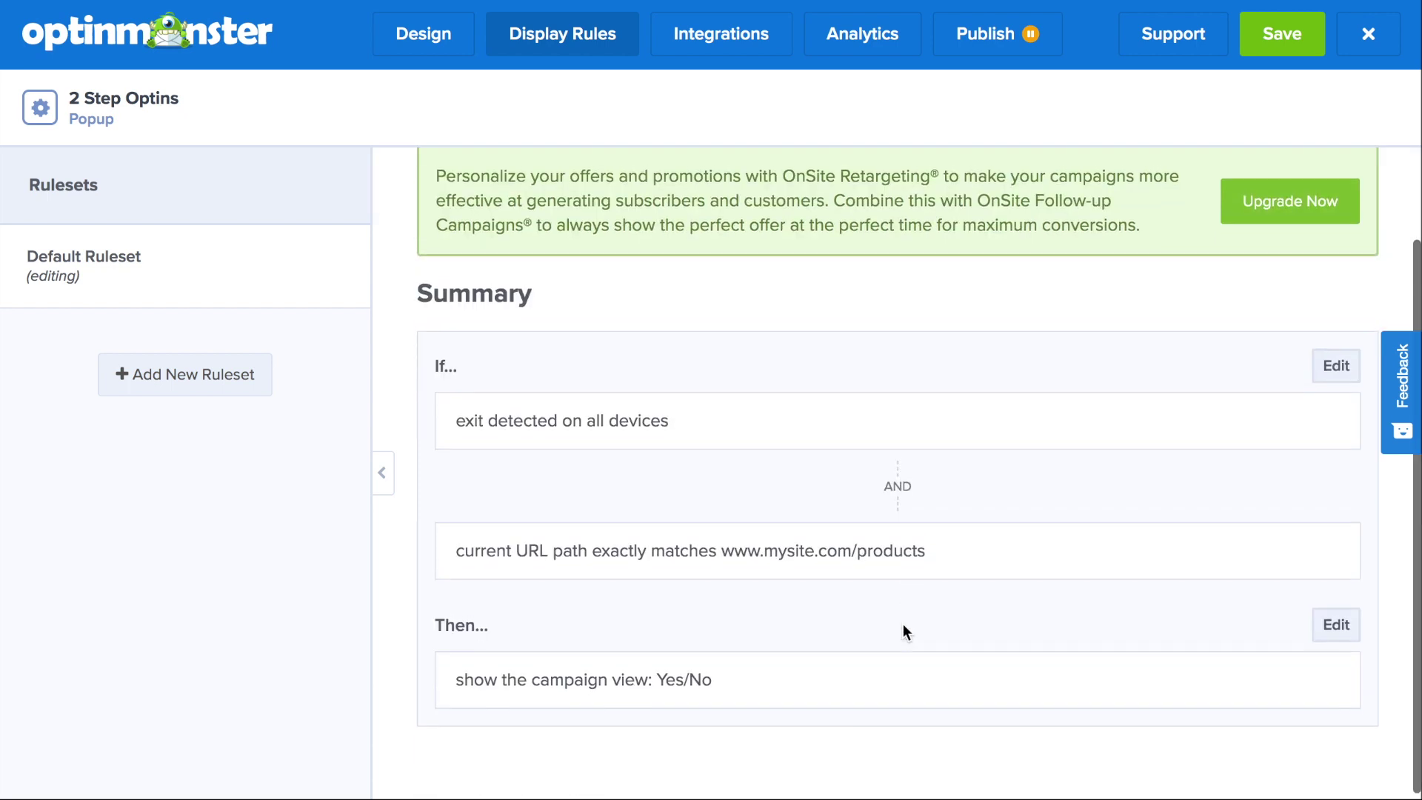
click(720, 41)
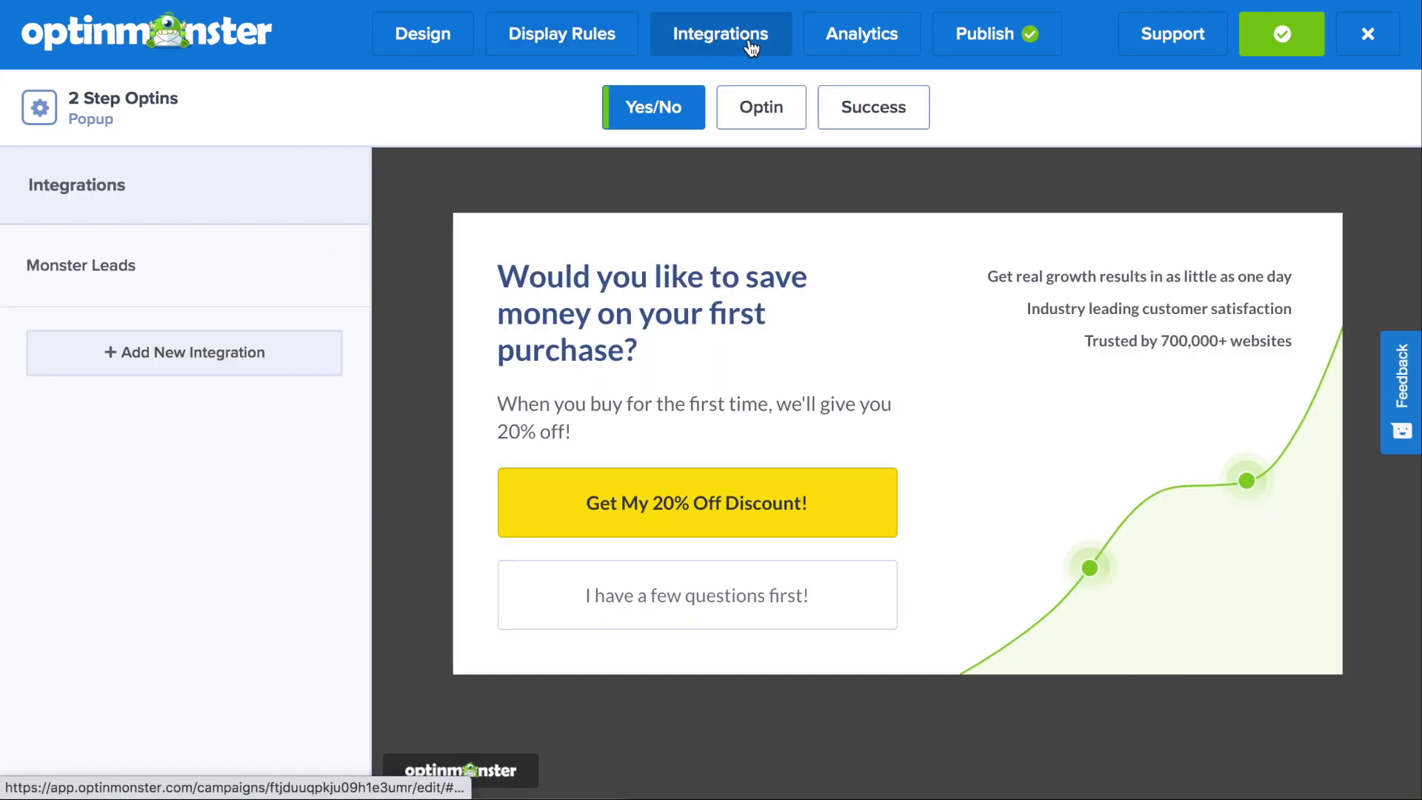
Step: Add a new Constant Contact integration and connect the chosen account
click(331, 369)
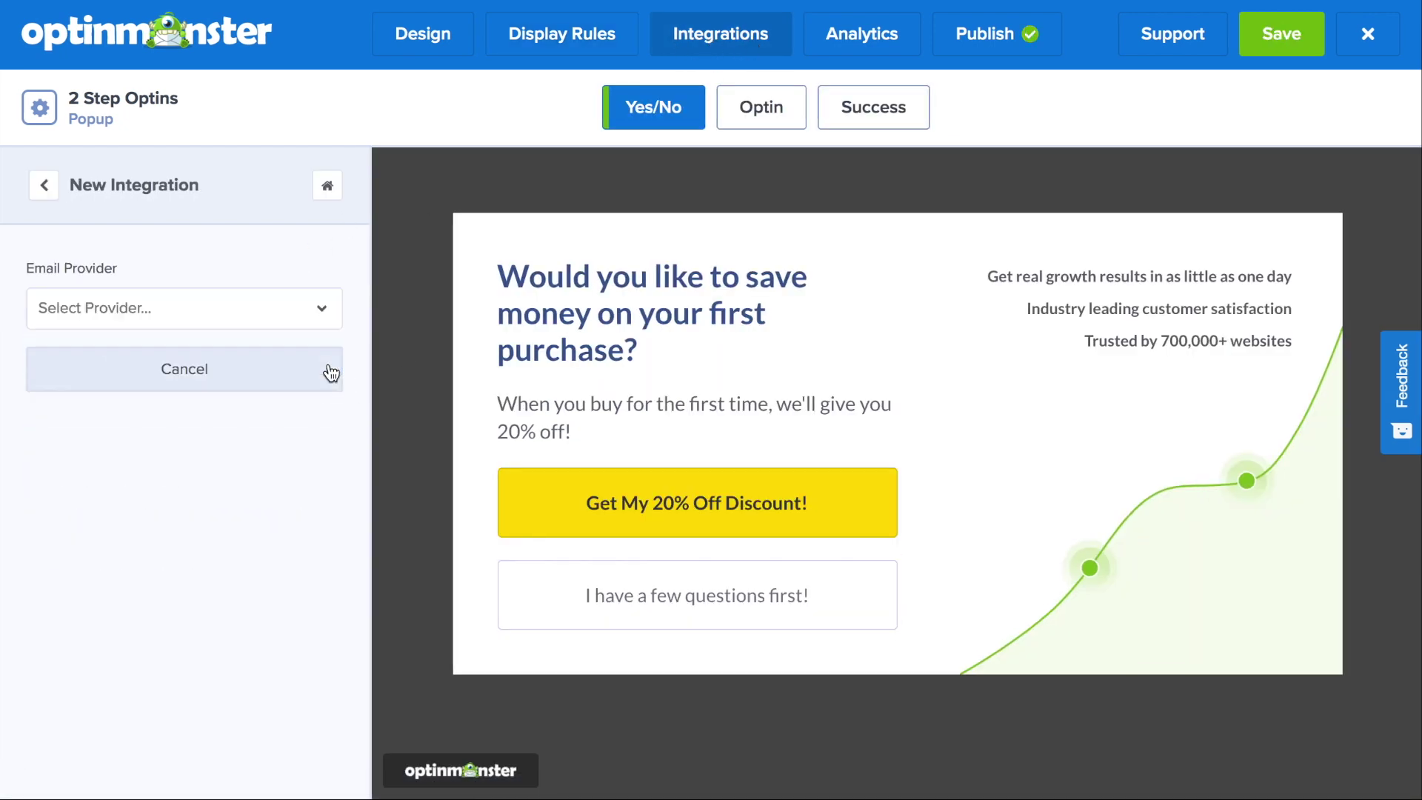
click(314, 316)
click(211, 536)
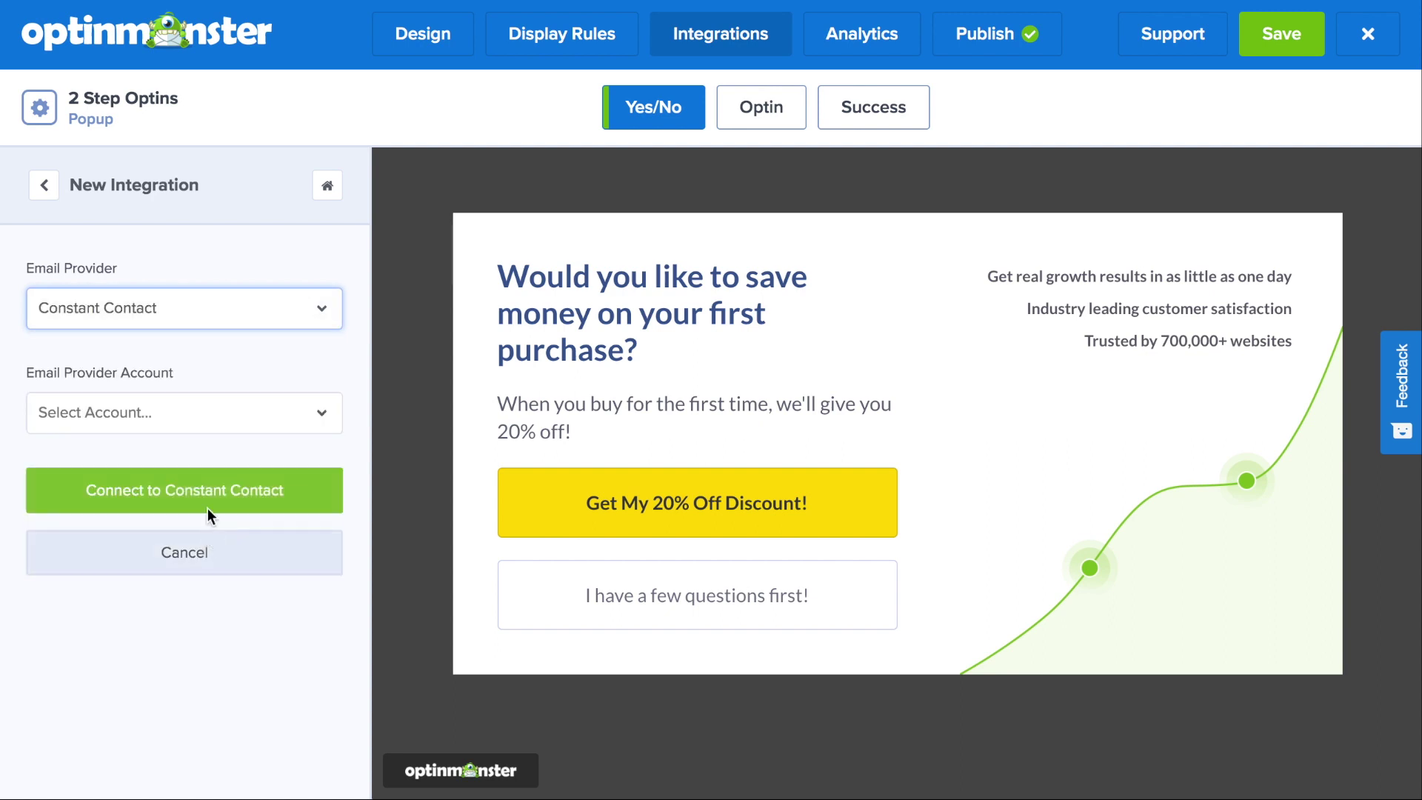
click(197, 413)
click(189, 490)
click(184, 492)
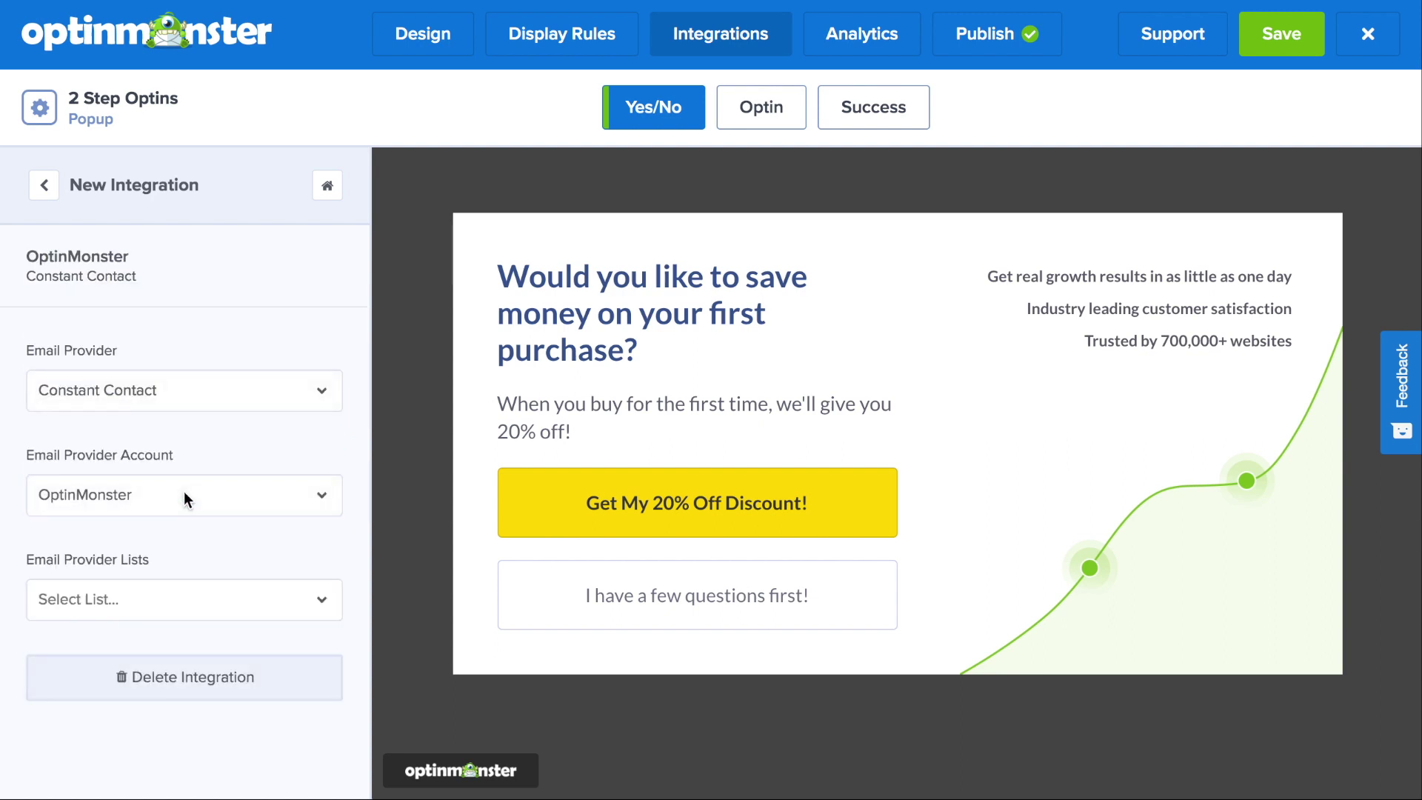
Step: Select the General Interest list for the Constant Contact integration
click(179, 596)
click(158, 637)
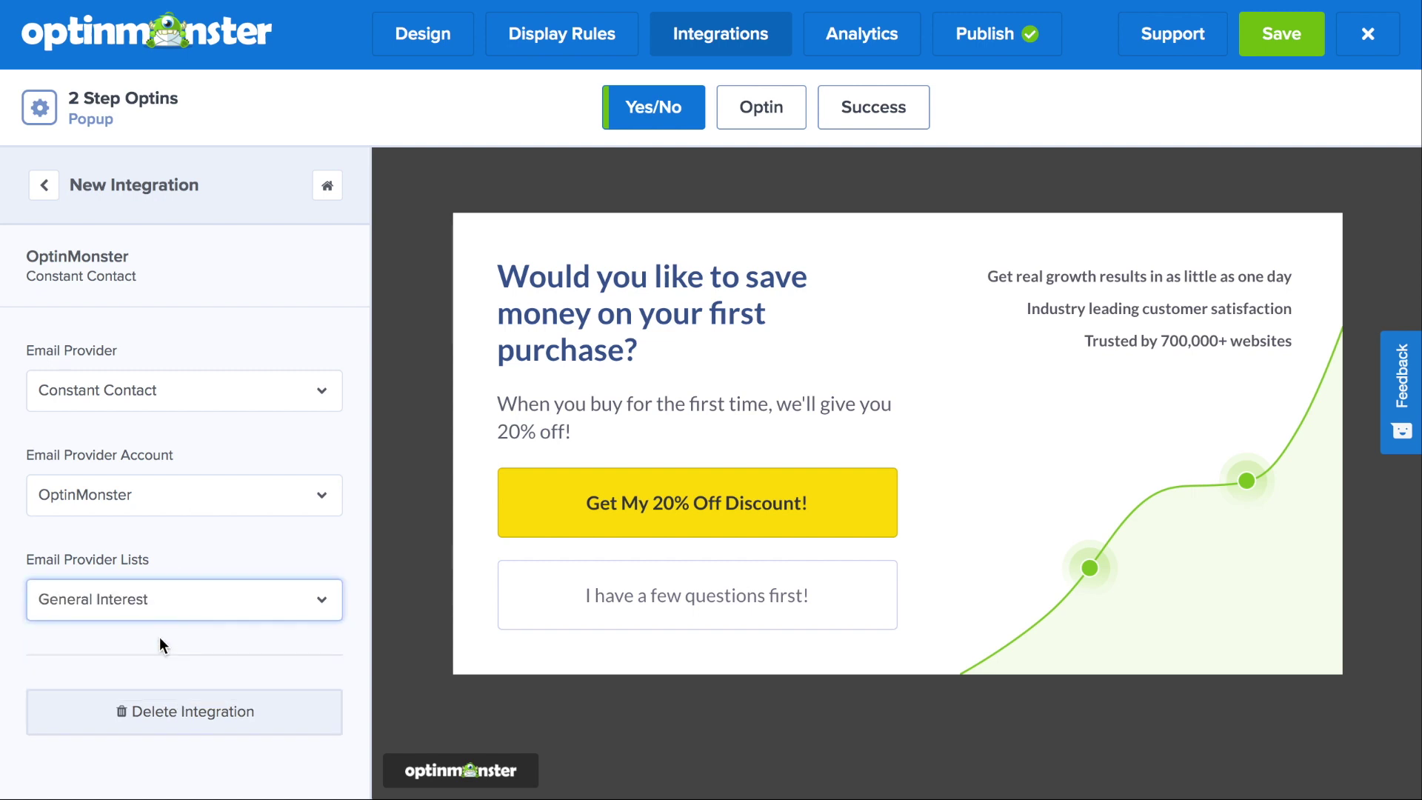
click(880, 46)
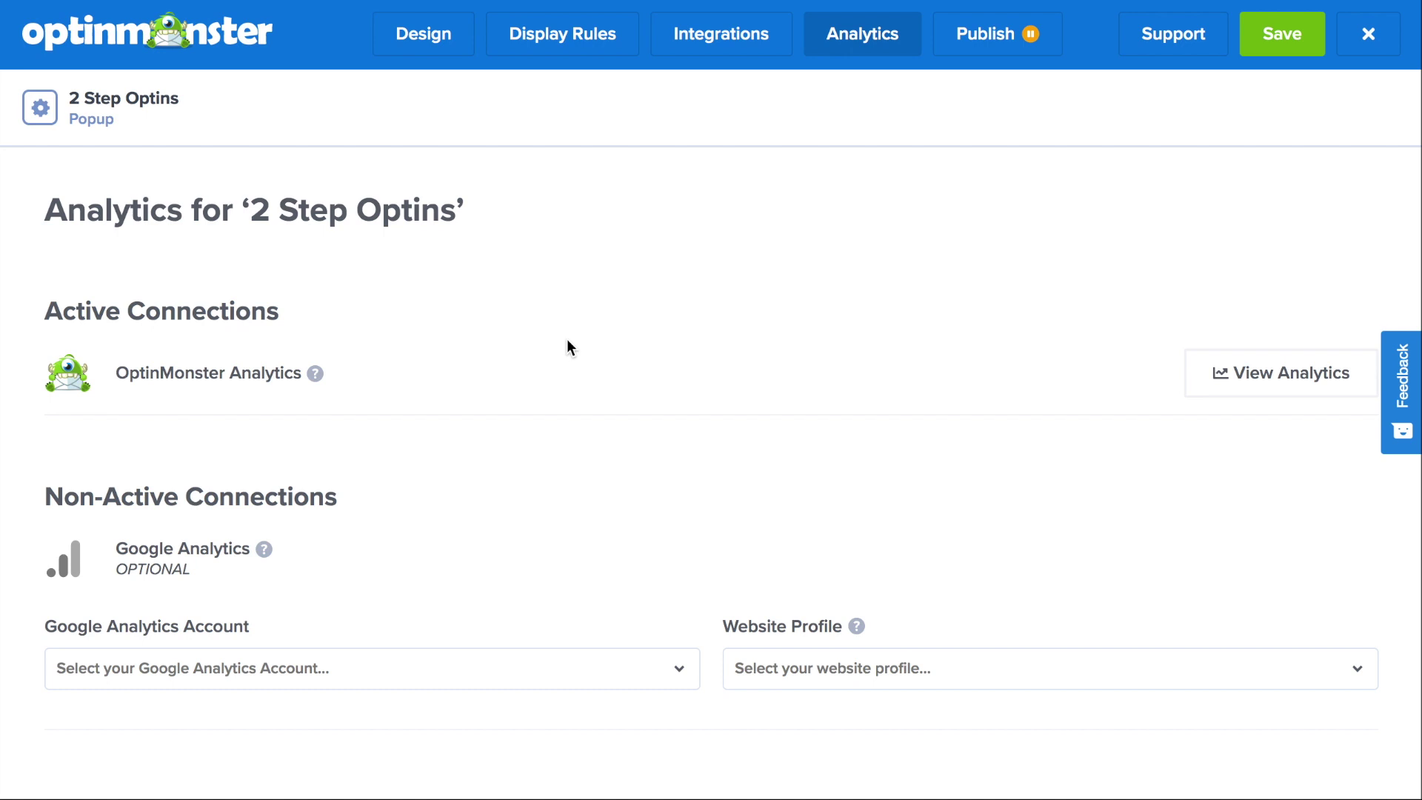
Step: Switch the 2 Step Optins campaign status from Paused to Live in Publish and save
click(985, 37)
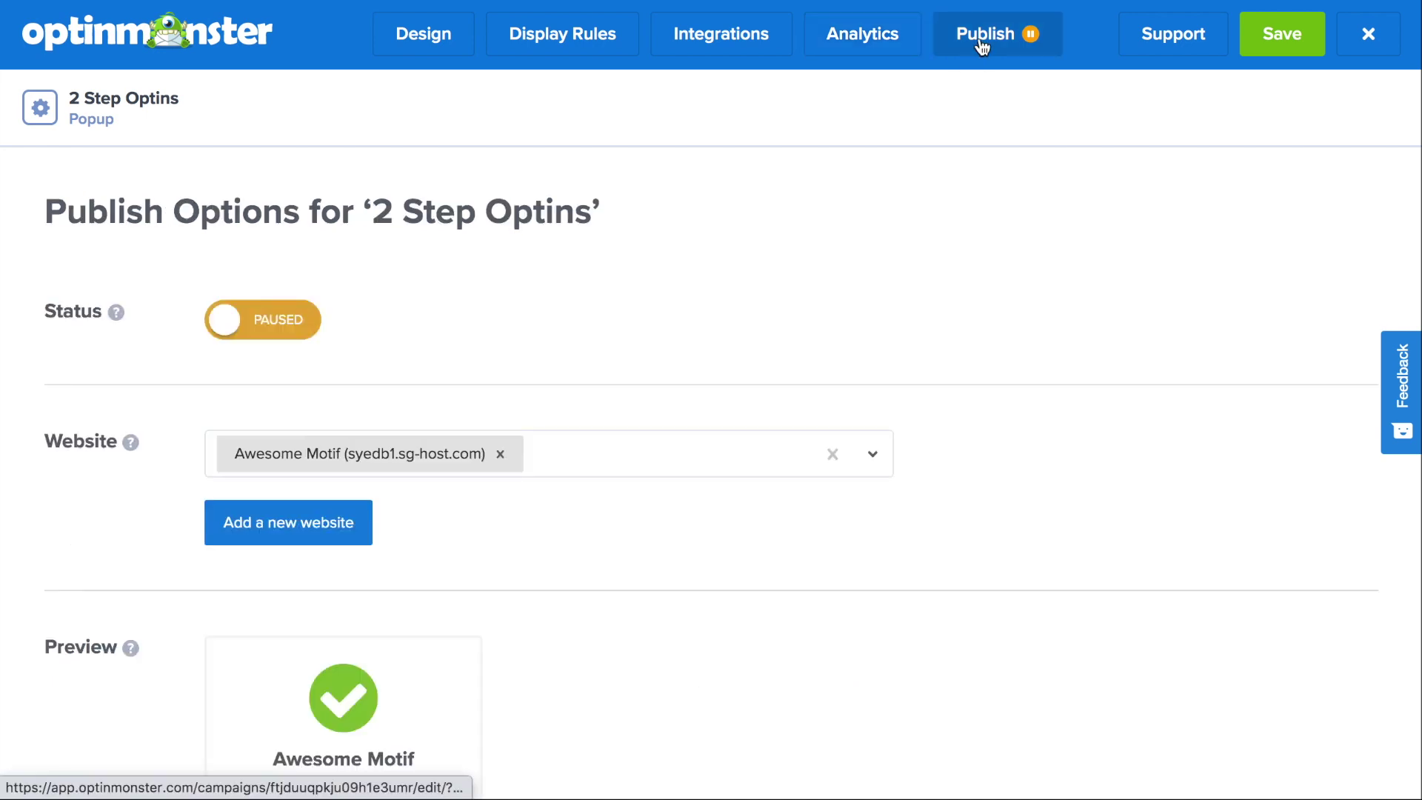
click(295, 332)
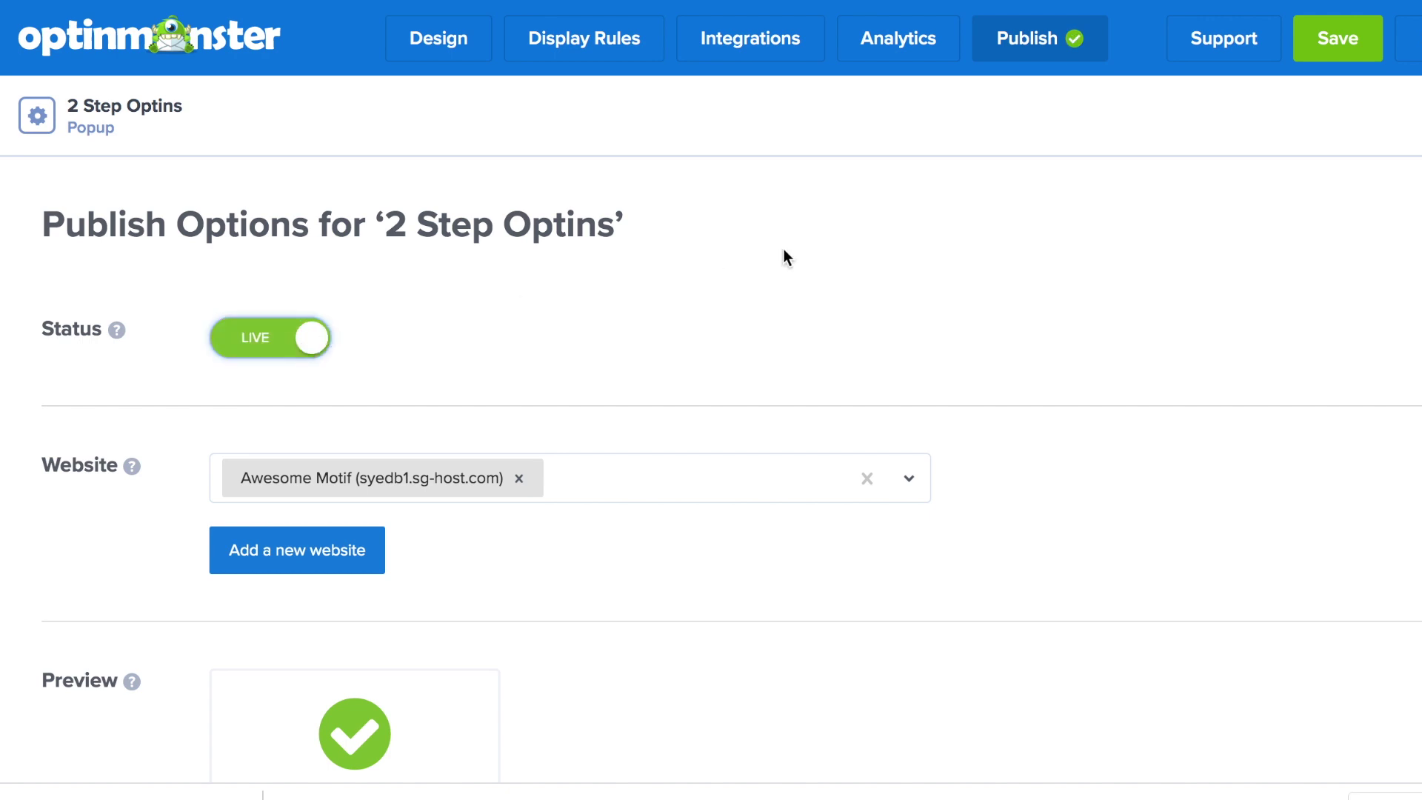
click(1309, 55)
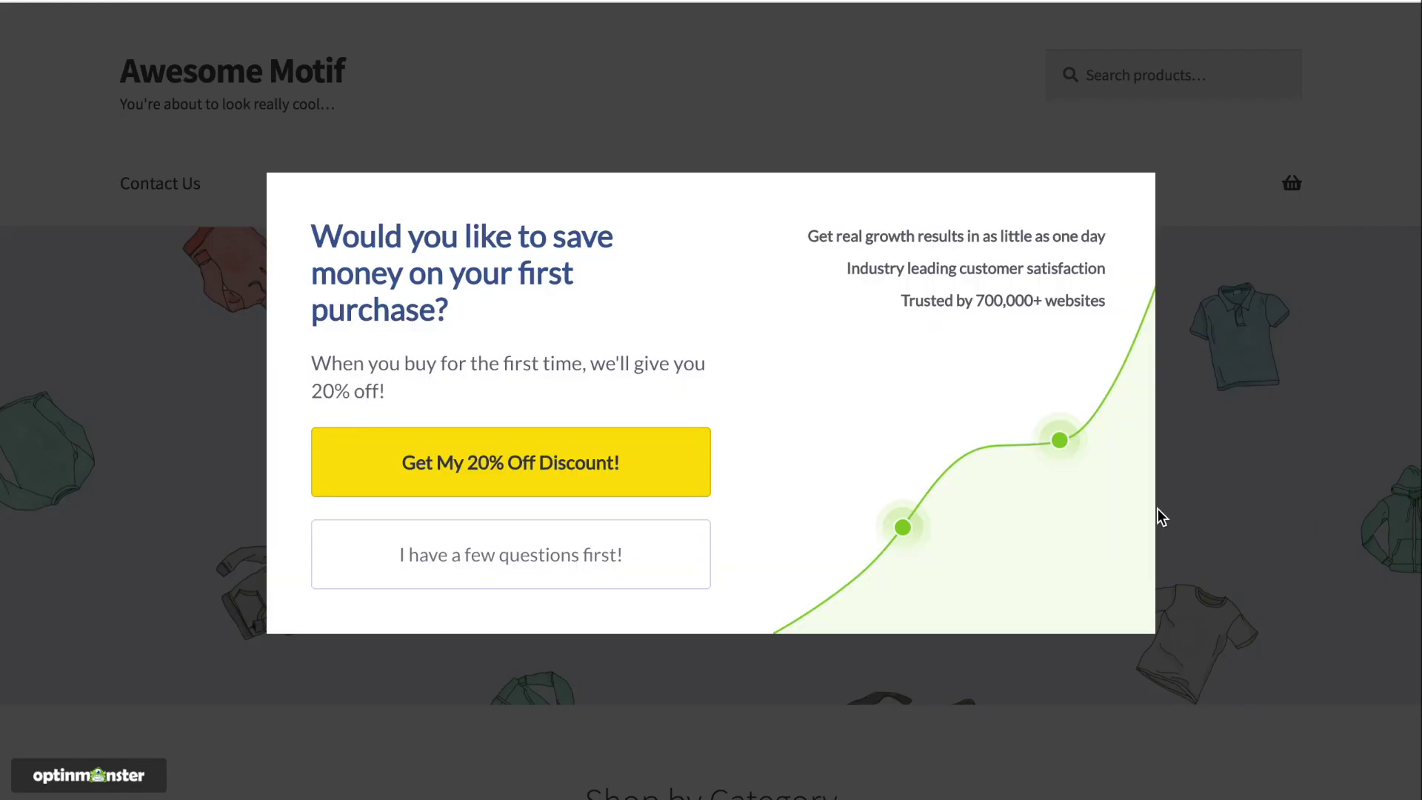
Step: Accept the 20% off discount, enter a test name and email, and send the discount
click(687, 452)
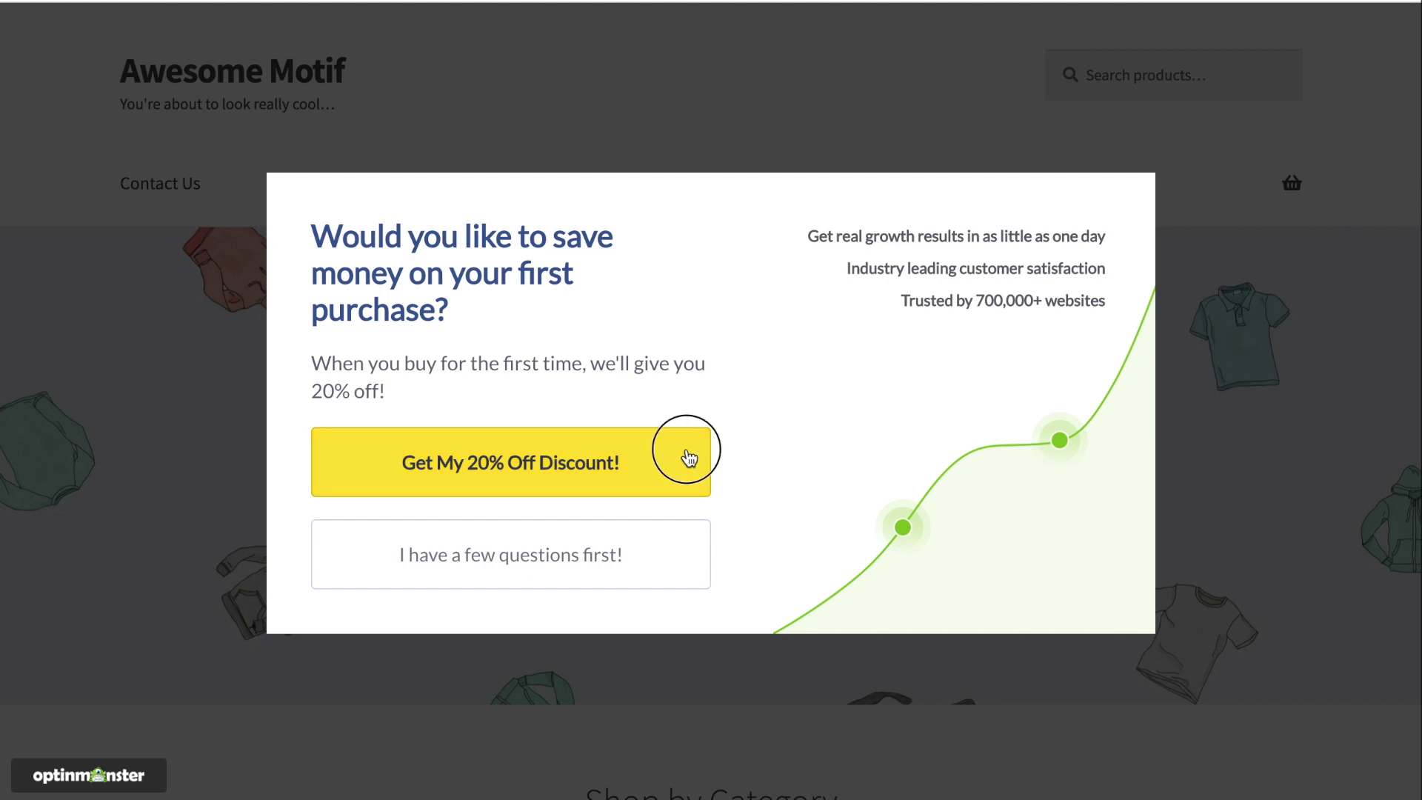
text(Sarah)
key(Tab)
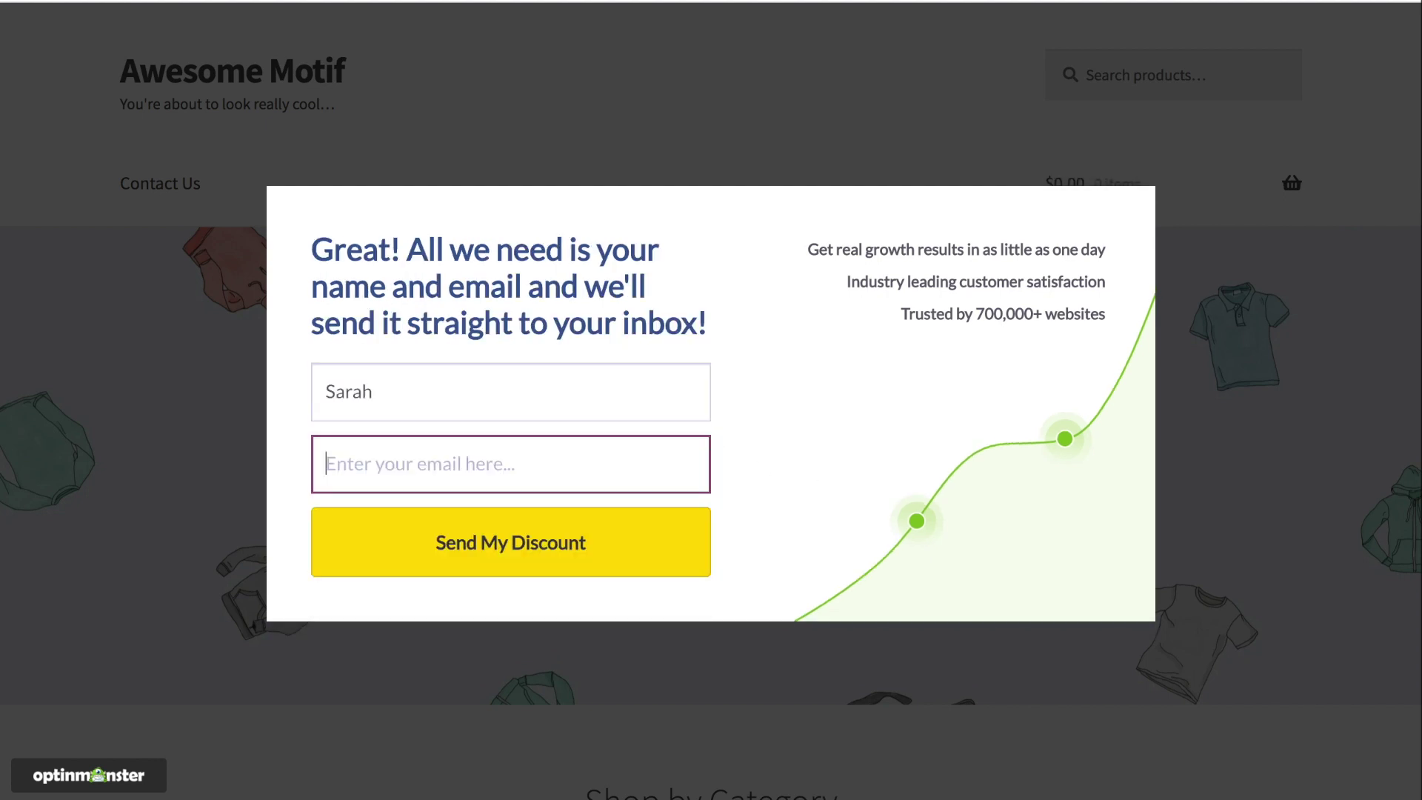
text(sarah@ex)
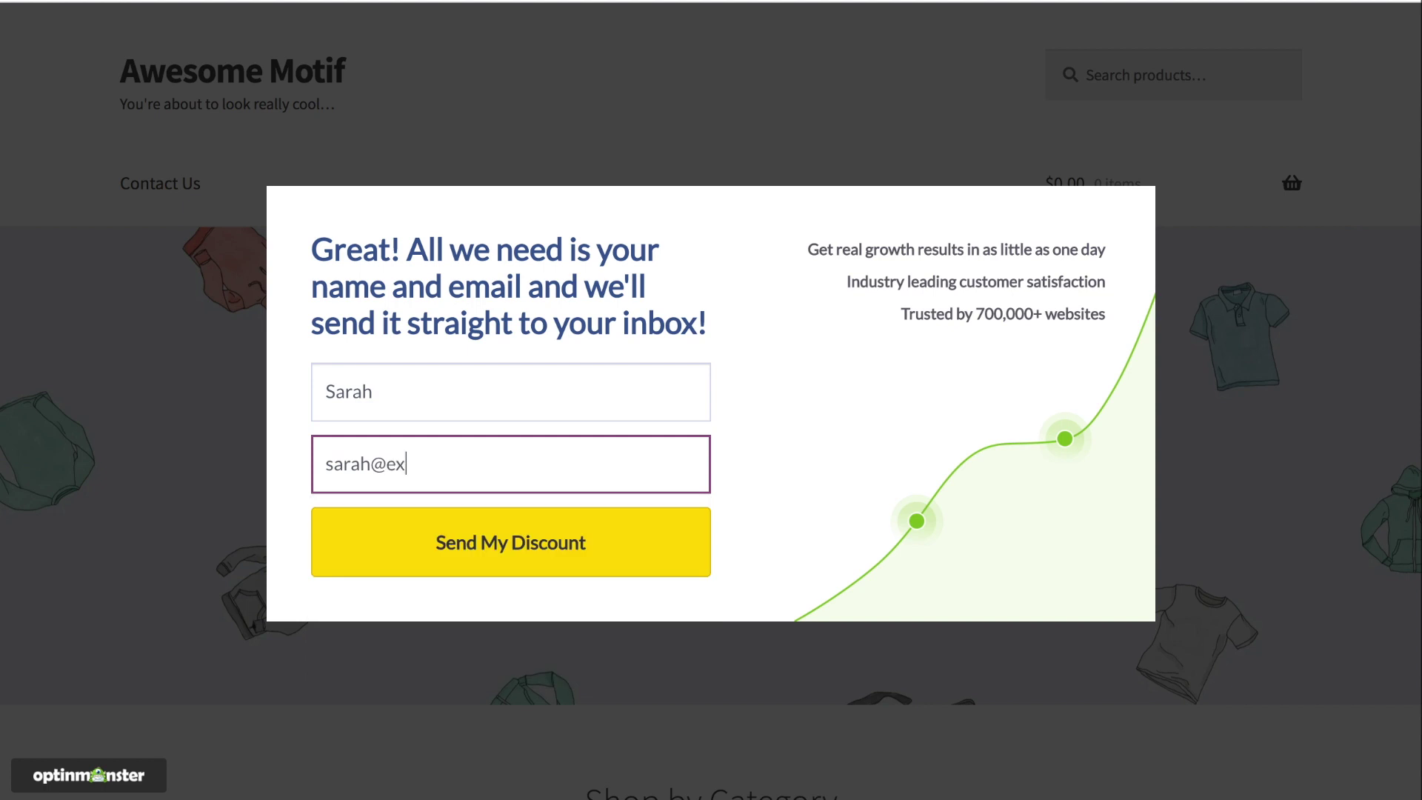
text(ample.com)
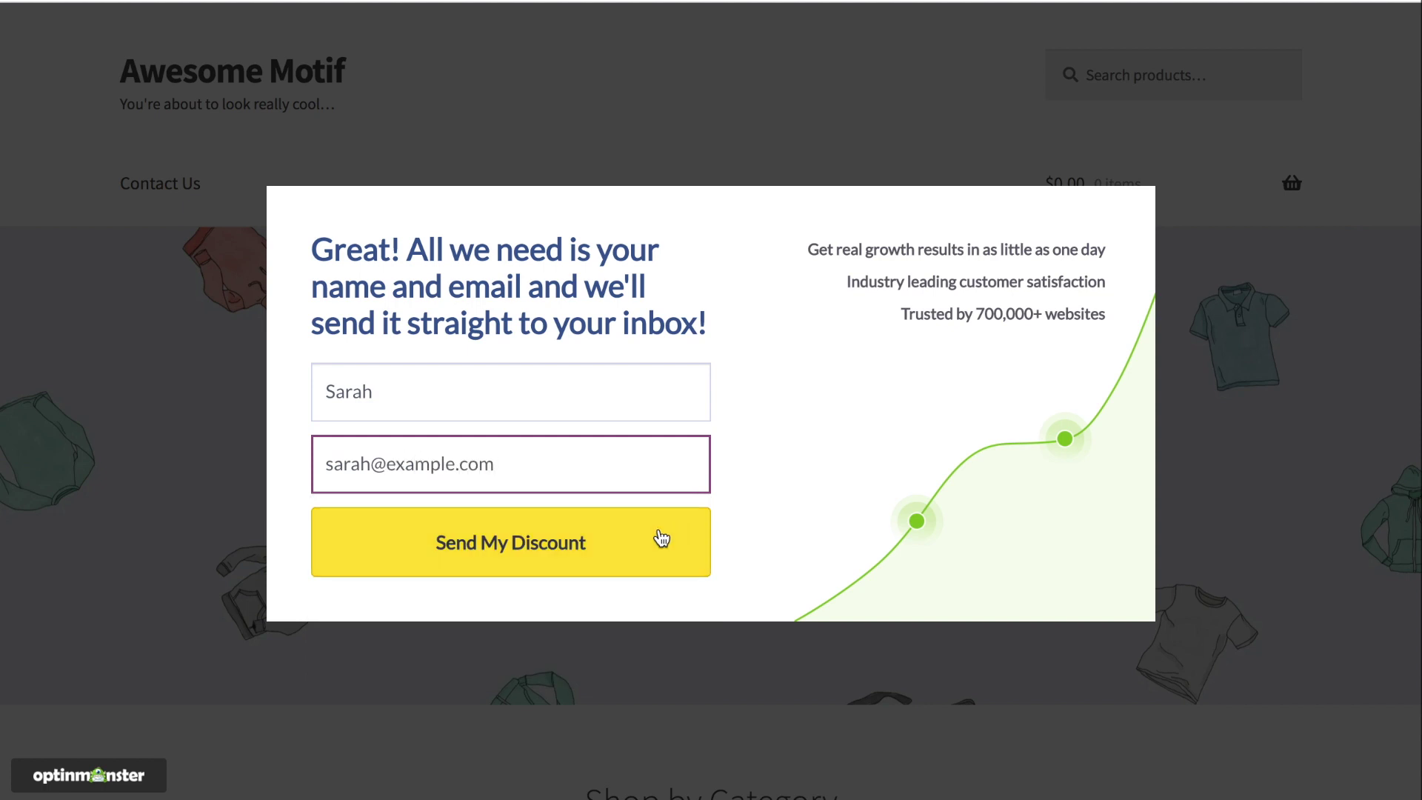
click(651, 544)
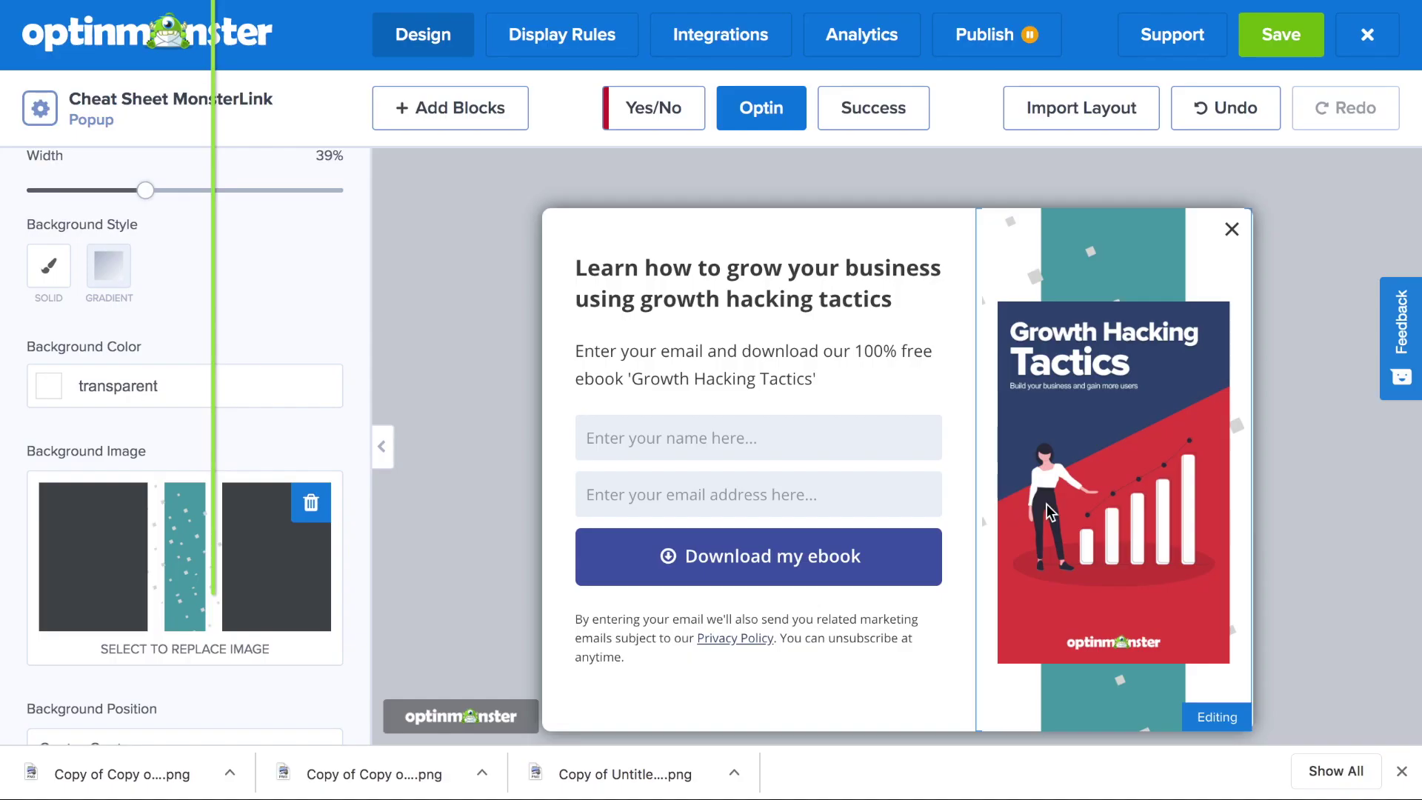
Step: Replace the popup's ebook image with the pink '5 Tools EVERY mom needs' image
click(1050, 512)
click(286, 486)
scroll(1019, 518, down, 2)
click(1037, 533)
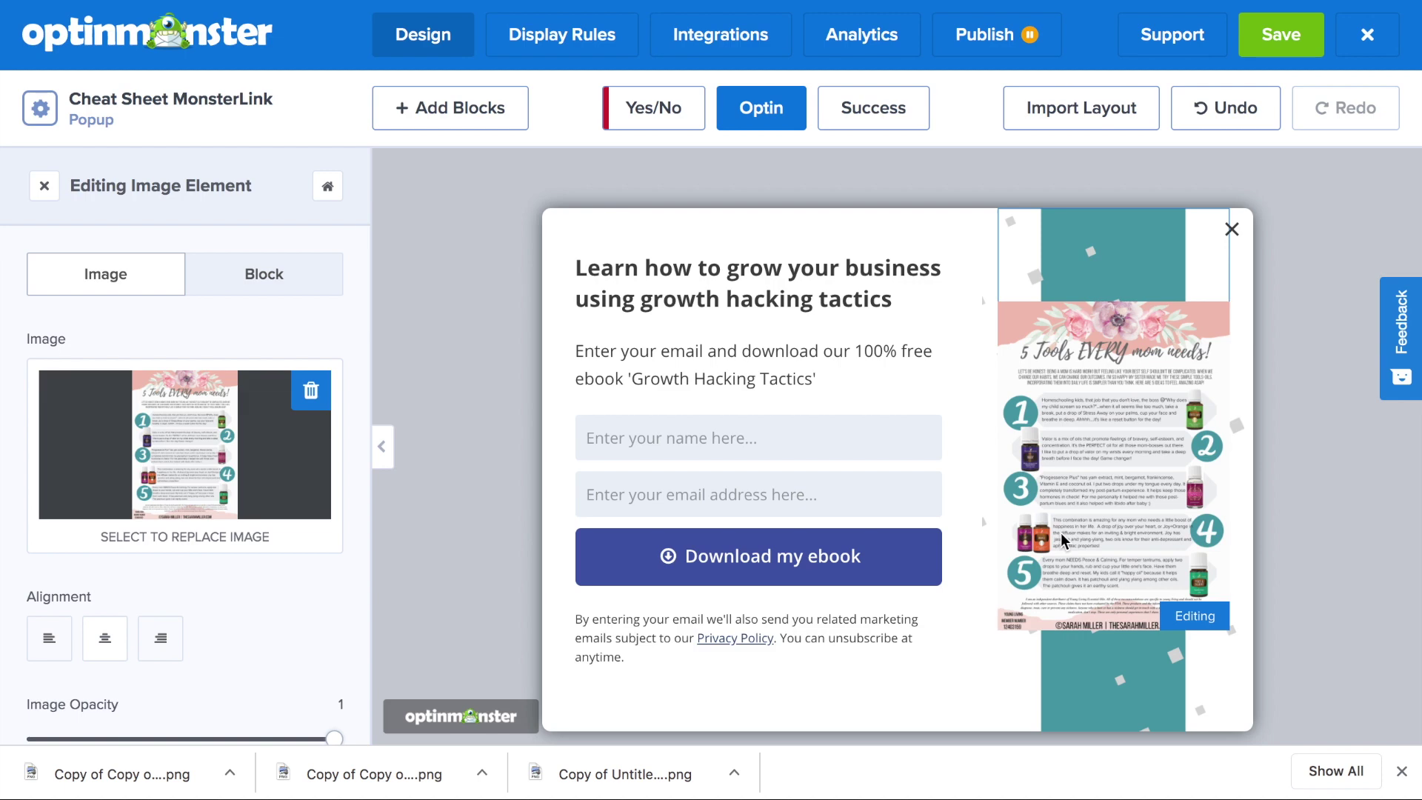
scroll(185, 518, down, 6)
Step: Give the image a #ebe5e5 box shadow with blur 5, spread 2 and horizontal offset 5
click(37, 580)
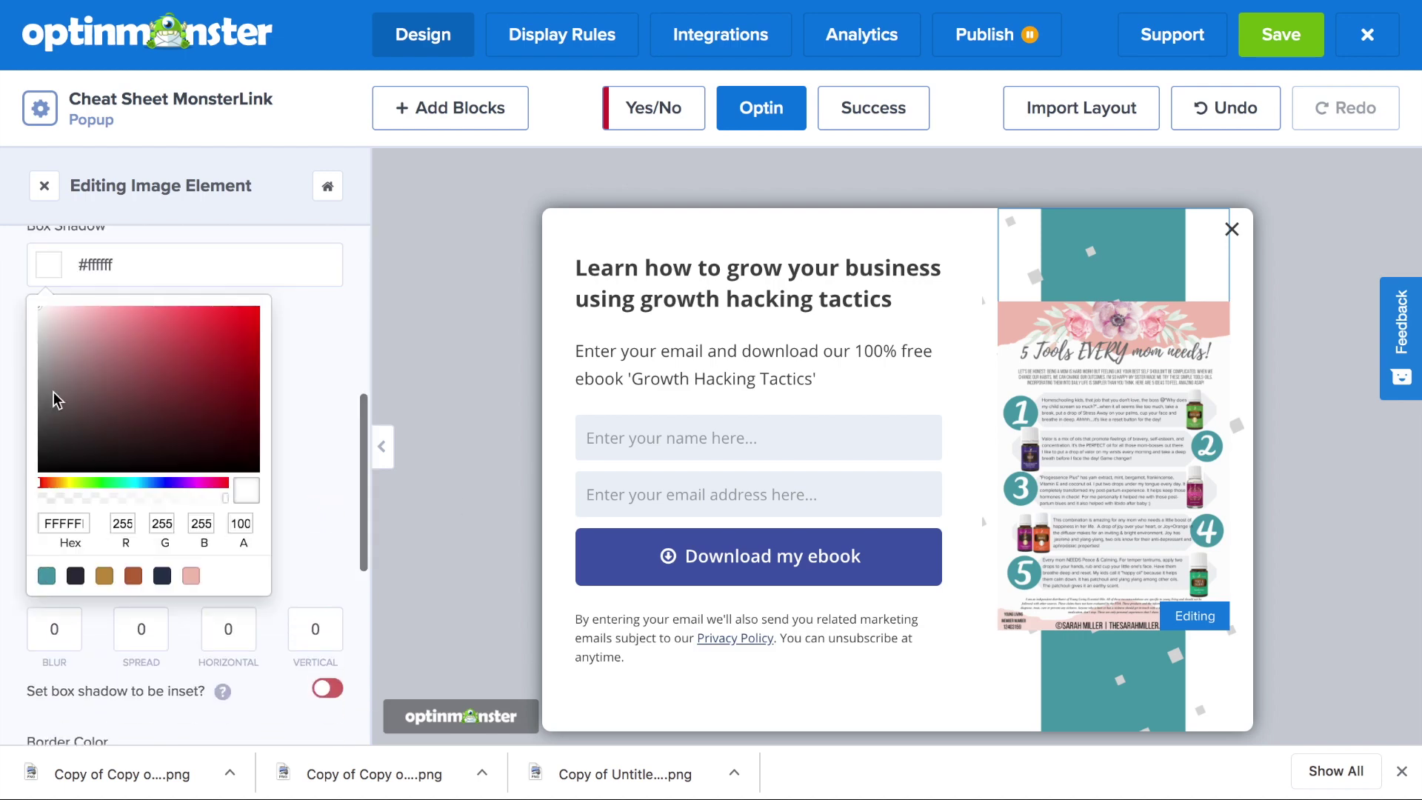
click(43, 320)
click(292, 431)
click(54, 320)
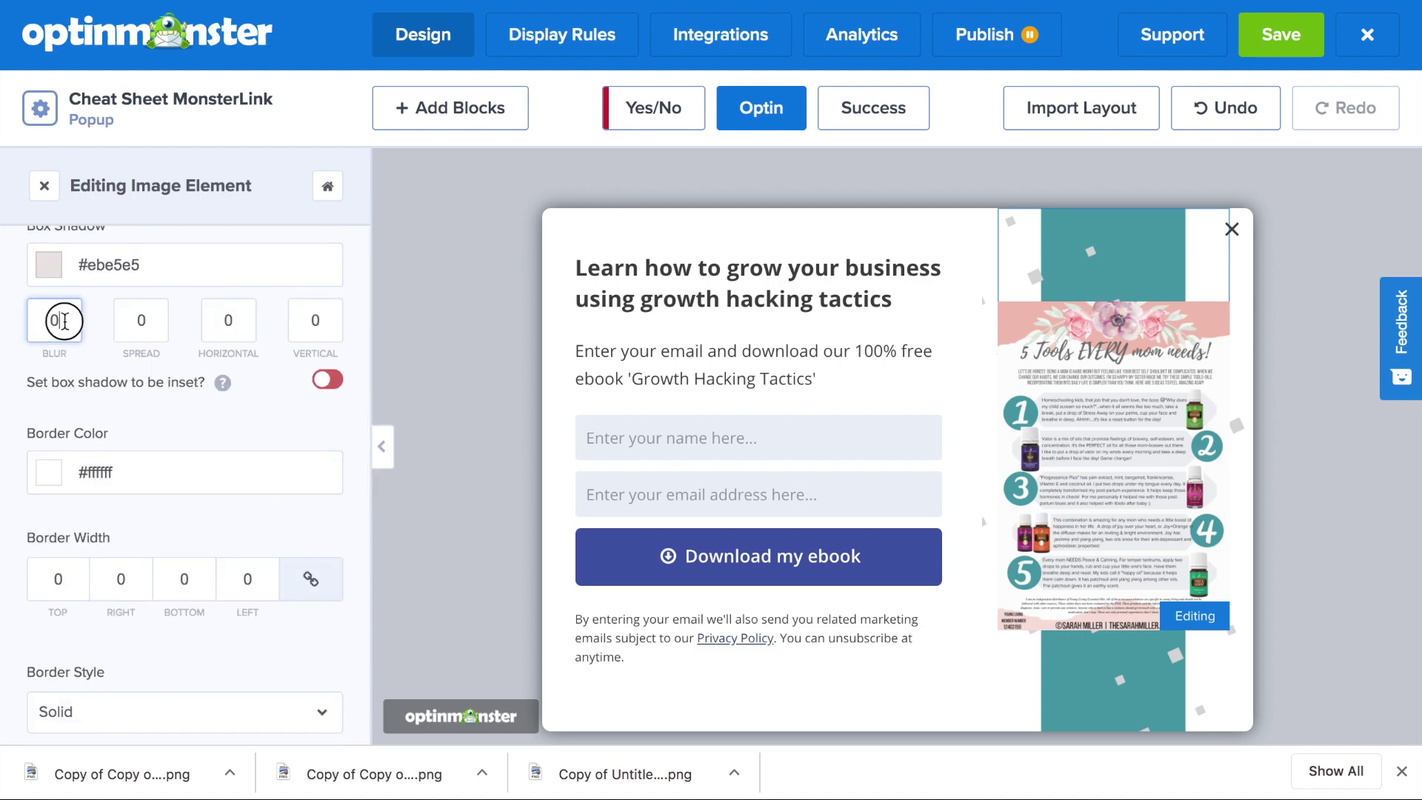
text(5)
click(165, 319)
text(2)
click(226, 320)
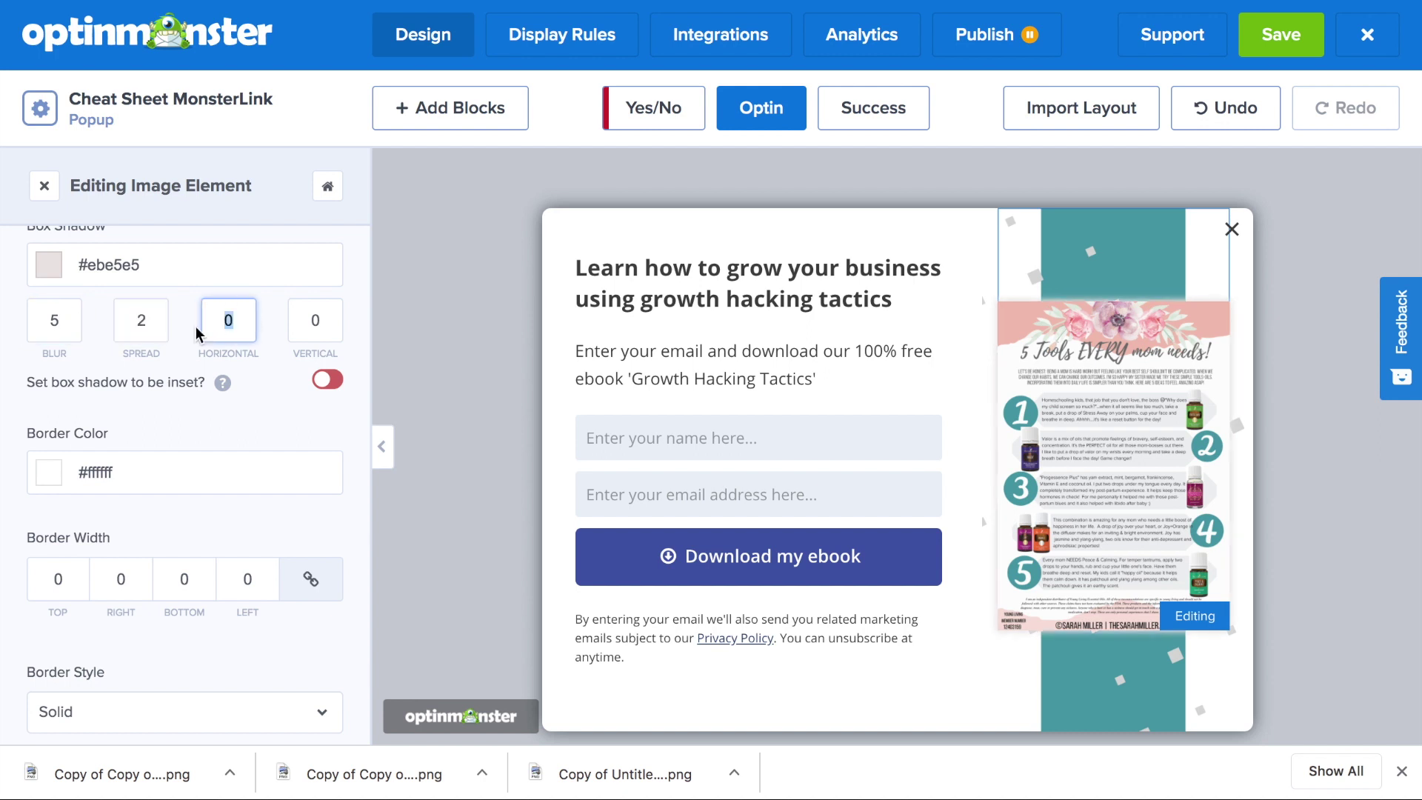
text(5)
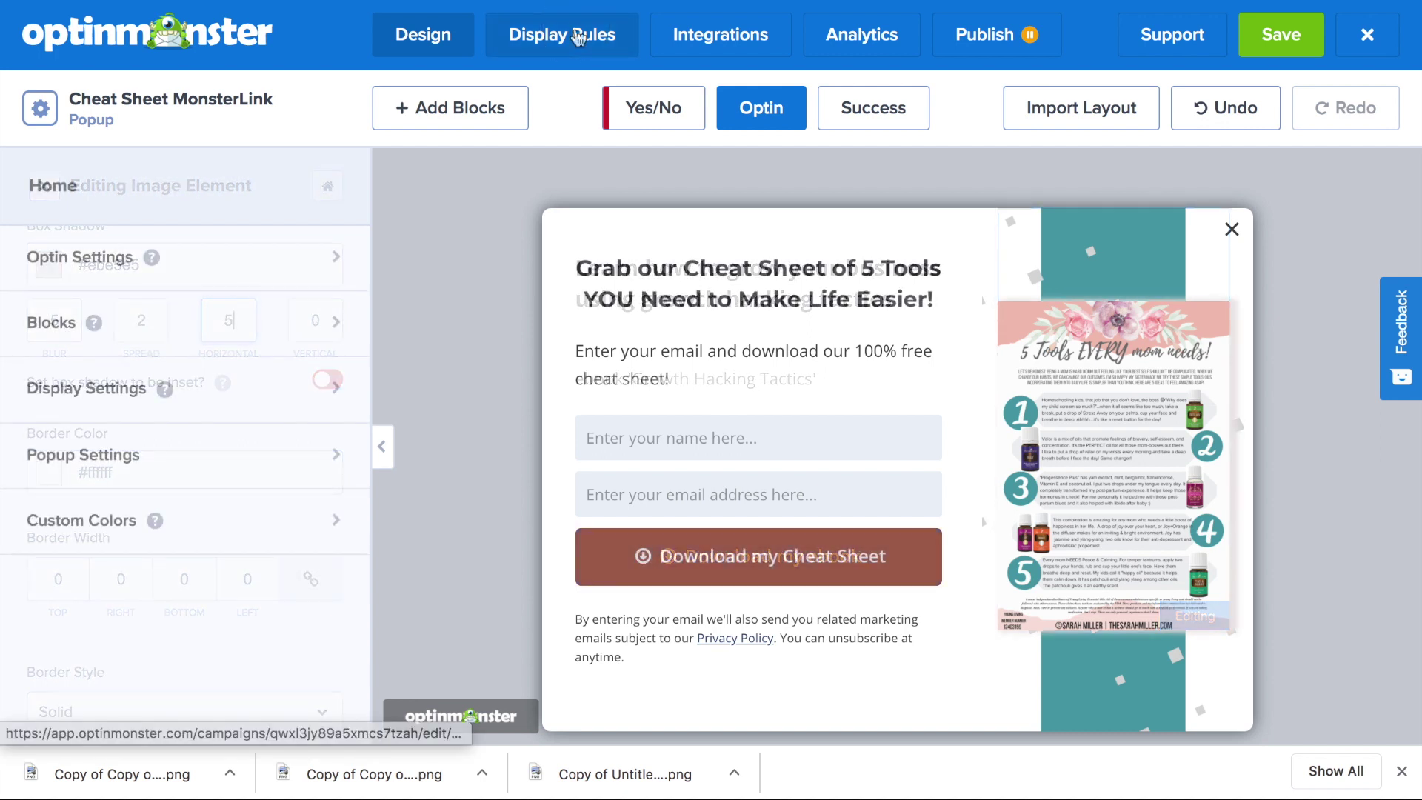
click(578, 37)
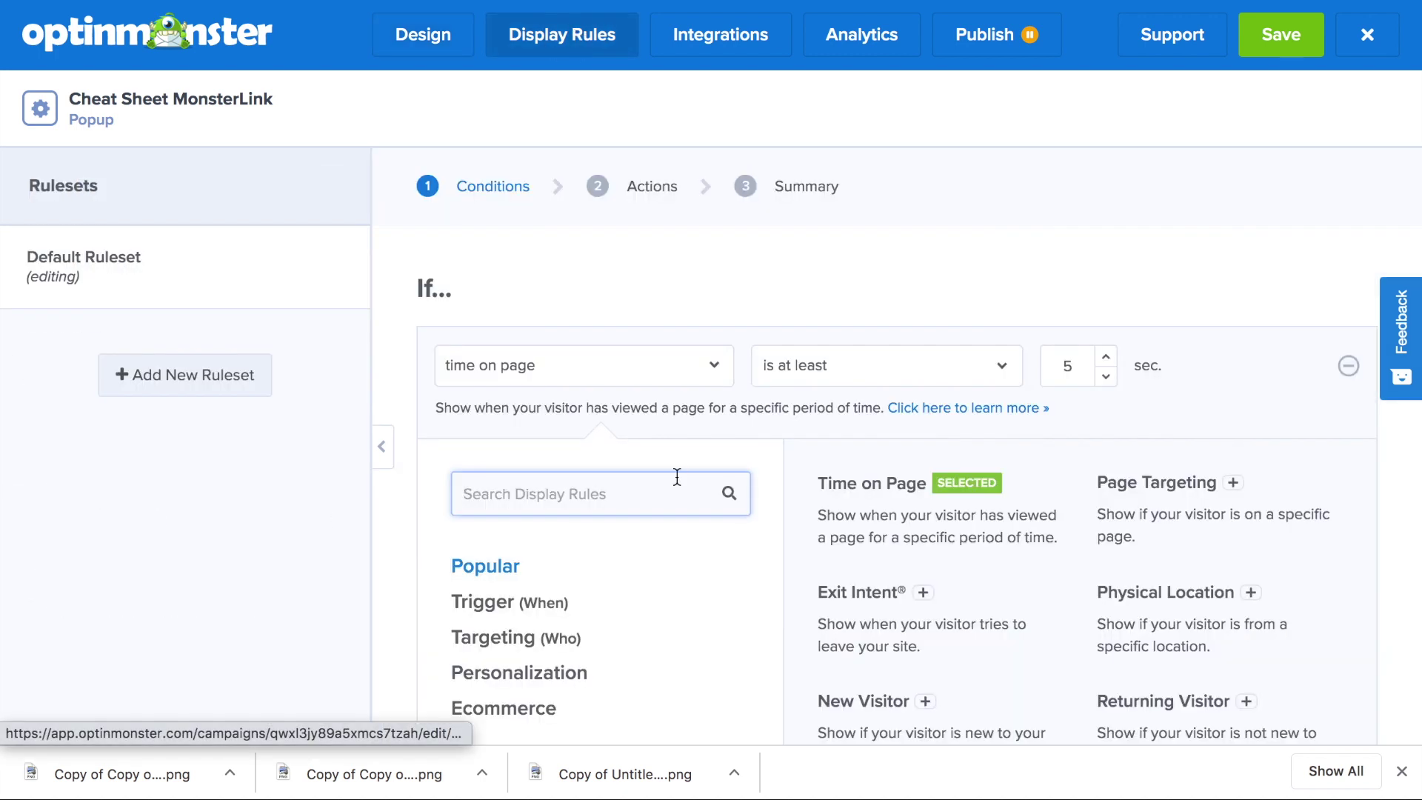
Step: Set the popup to open on MonsterLink (On Click) and advance to the rules summary
scroll(677, 476, down, 3)
scroll(677, 476, down, 1)
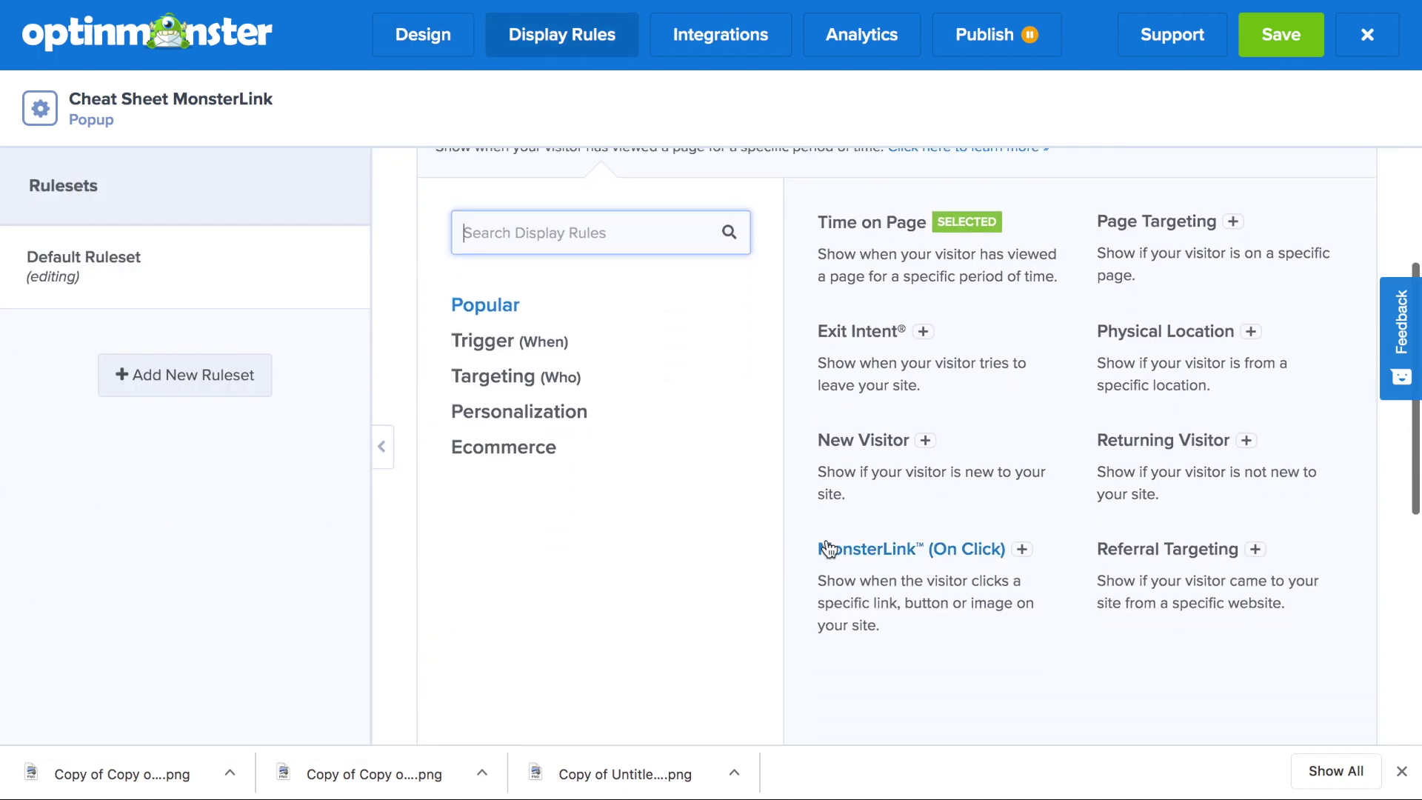
click(875, 550)
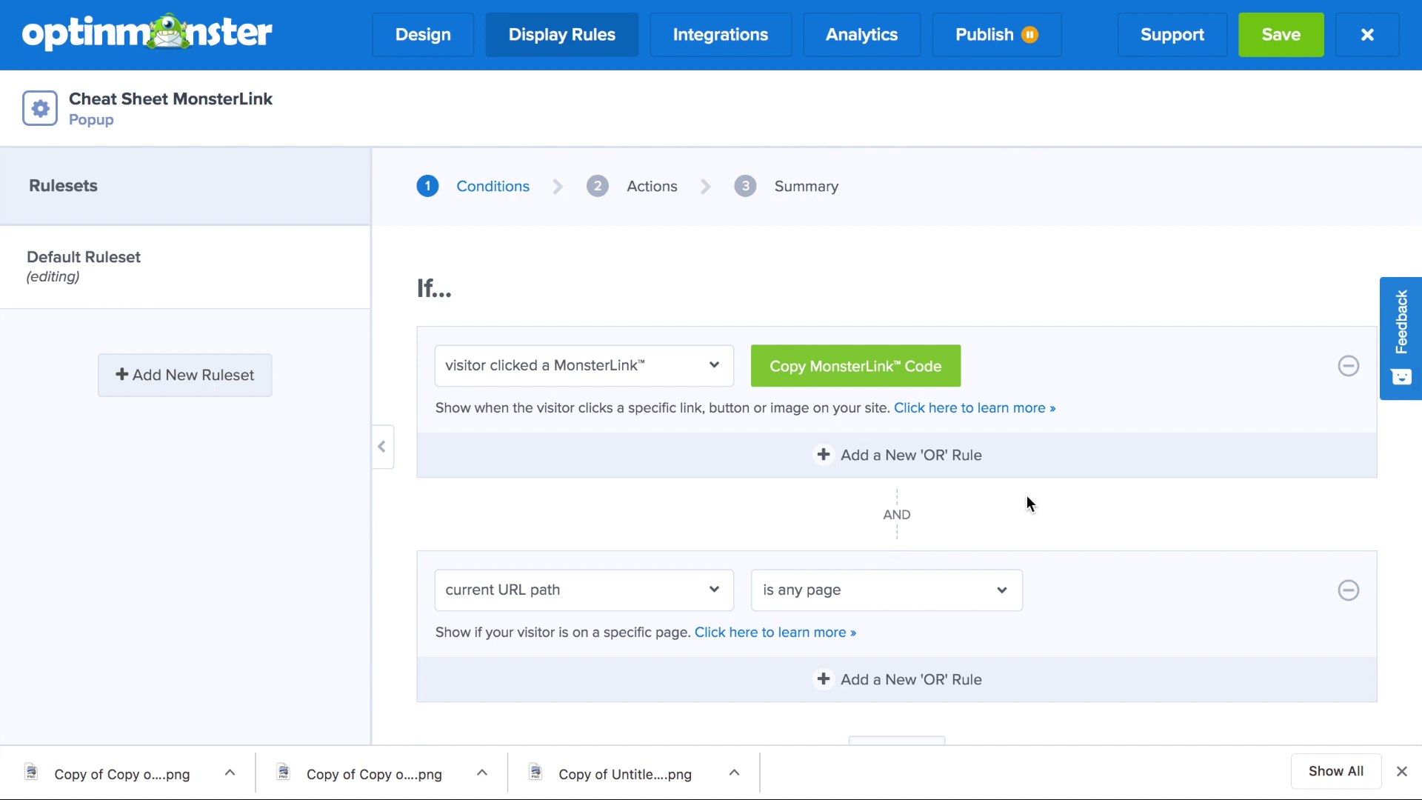
scroll(1027, 498, down, 1)
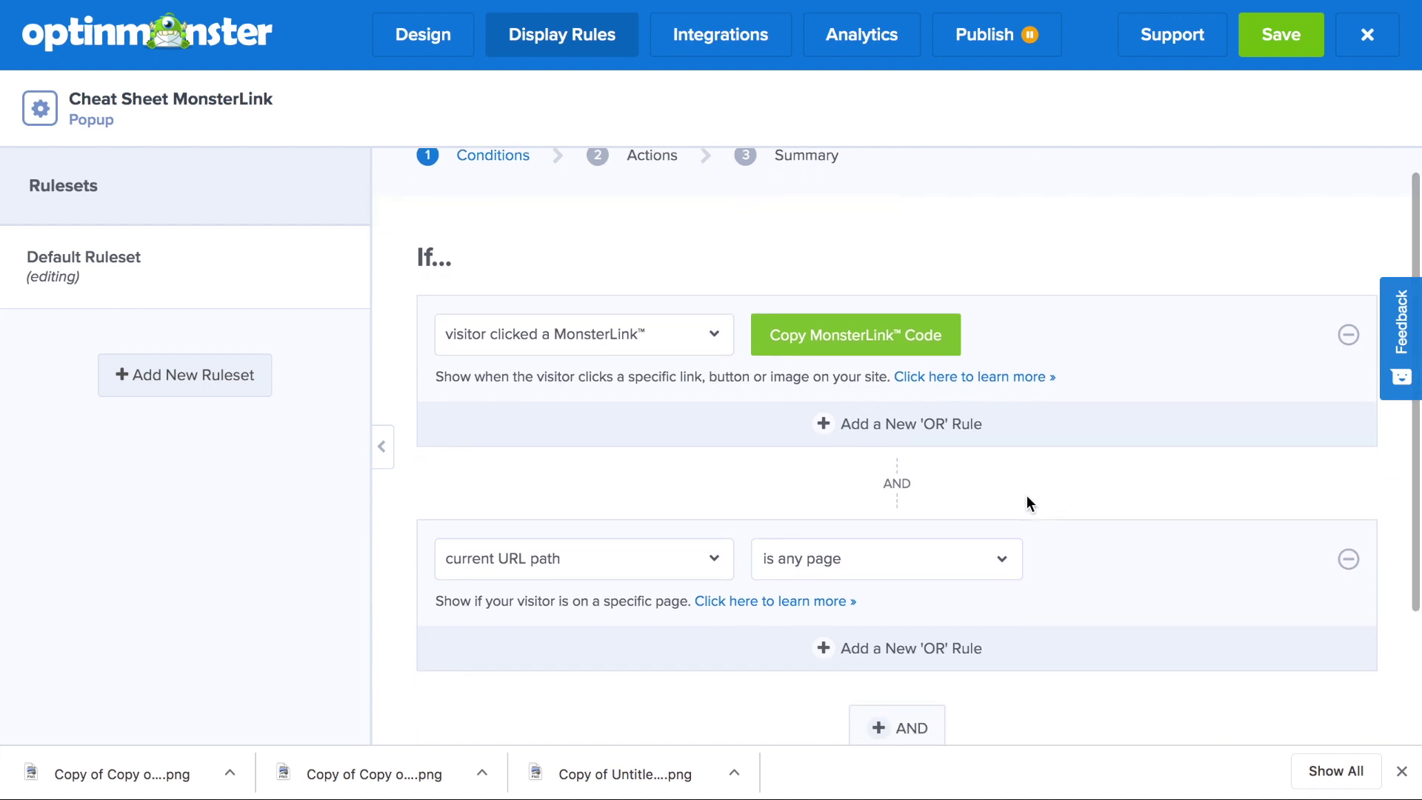
scroll(1027, 498, down, 3)
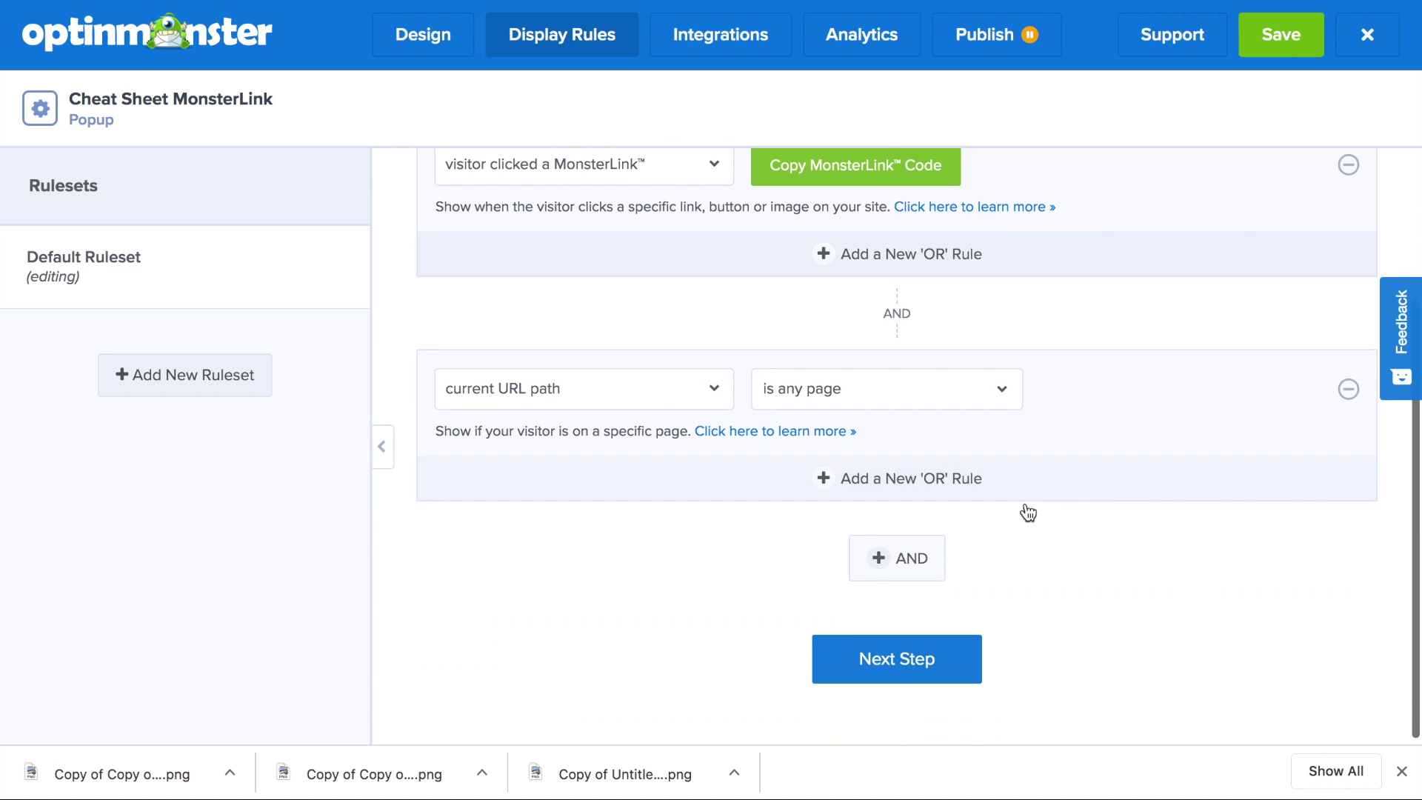
click(945, 659)
click(908, 576)
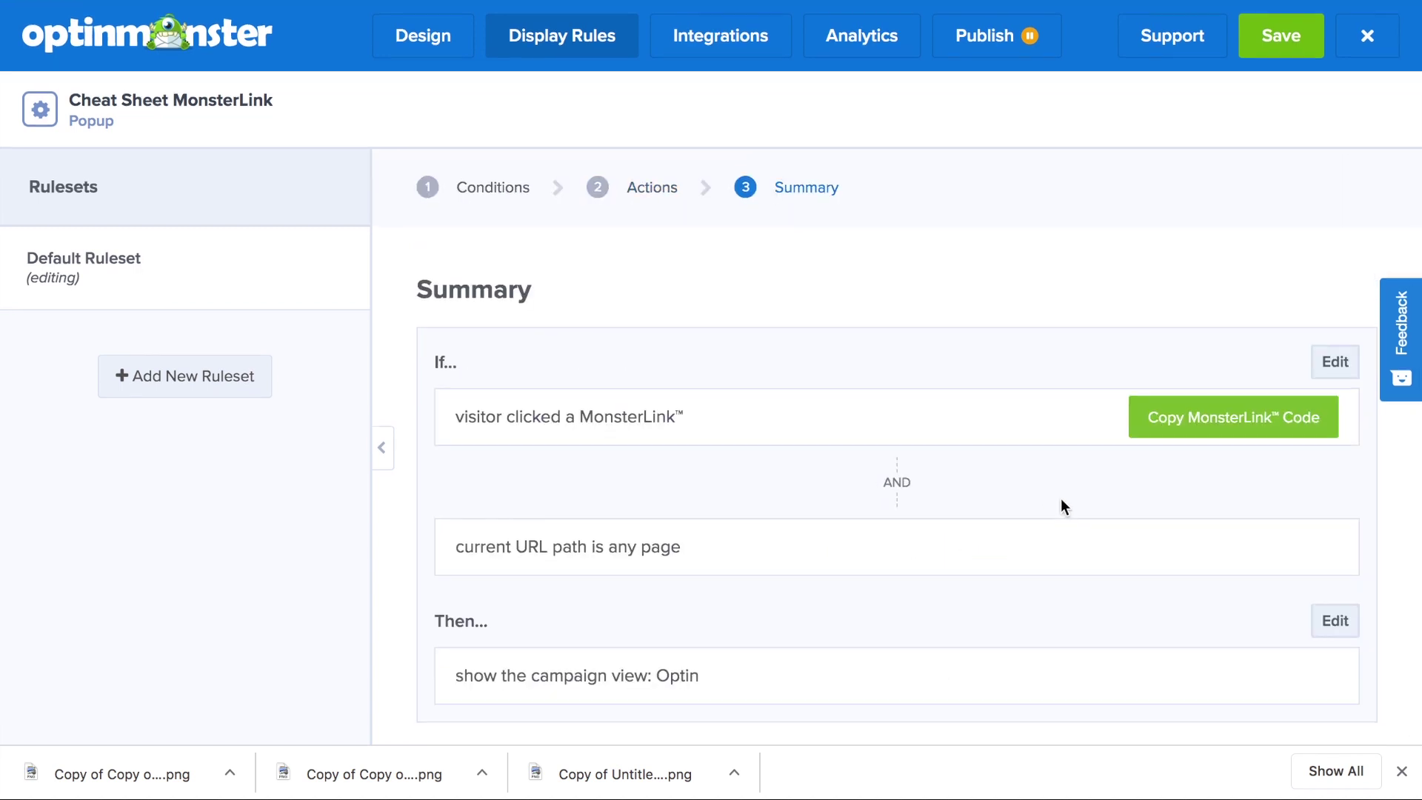
Step: Copy the MonsterLink code, then set the Cheat Sheet campaign Live and save
click(1216, 437)
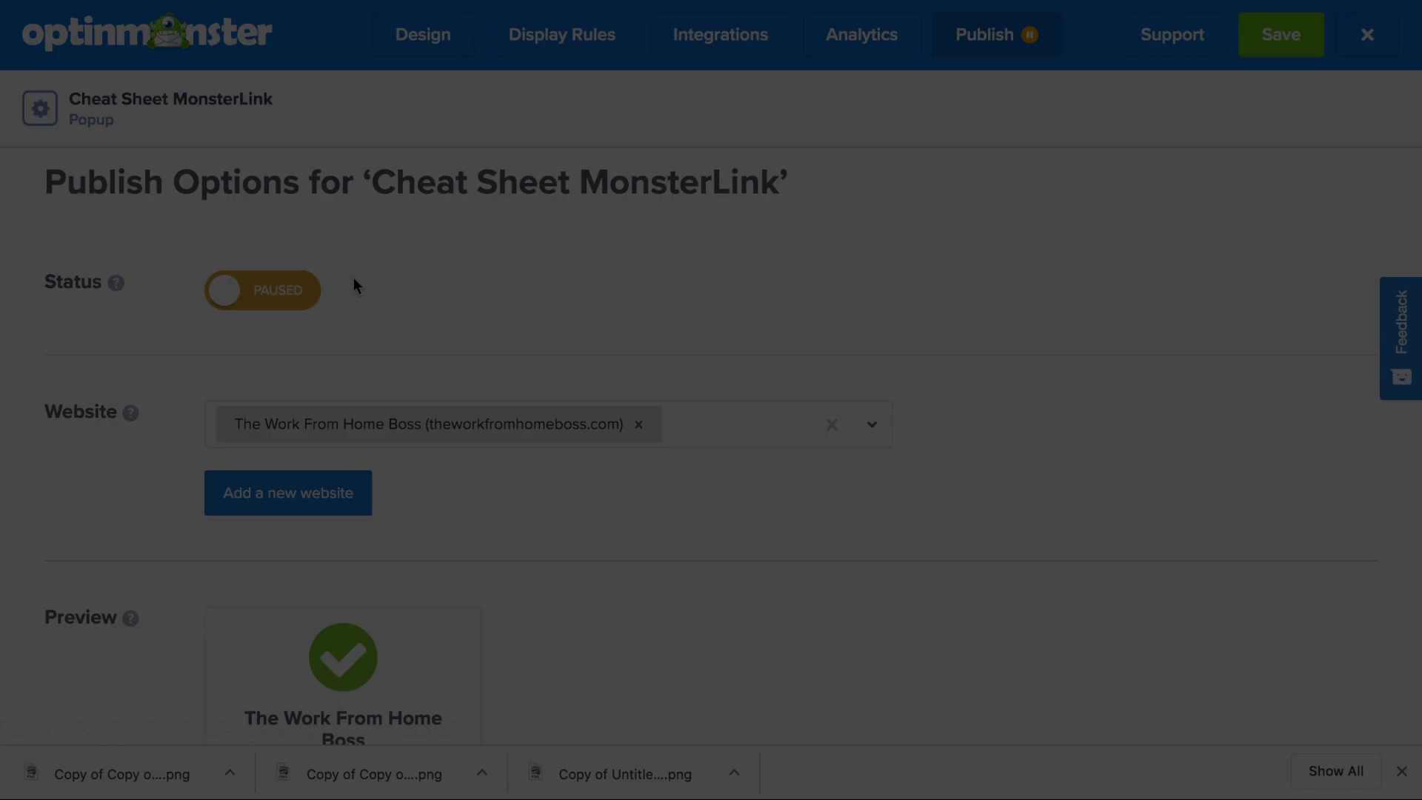
click(304, 289)
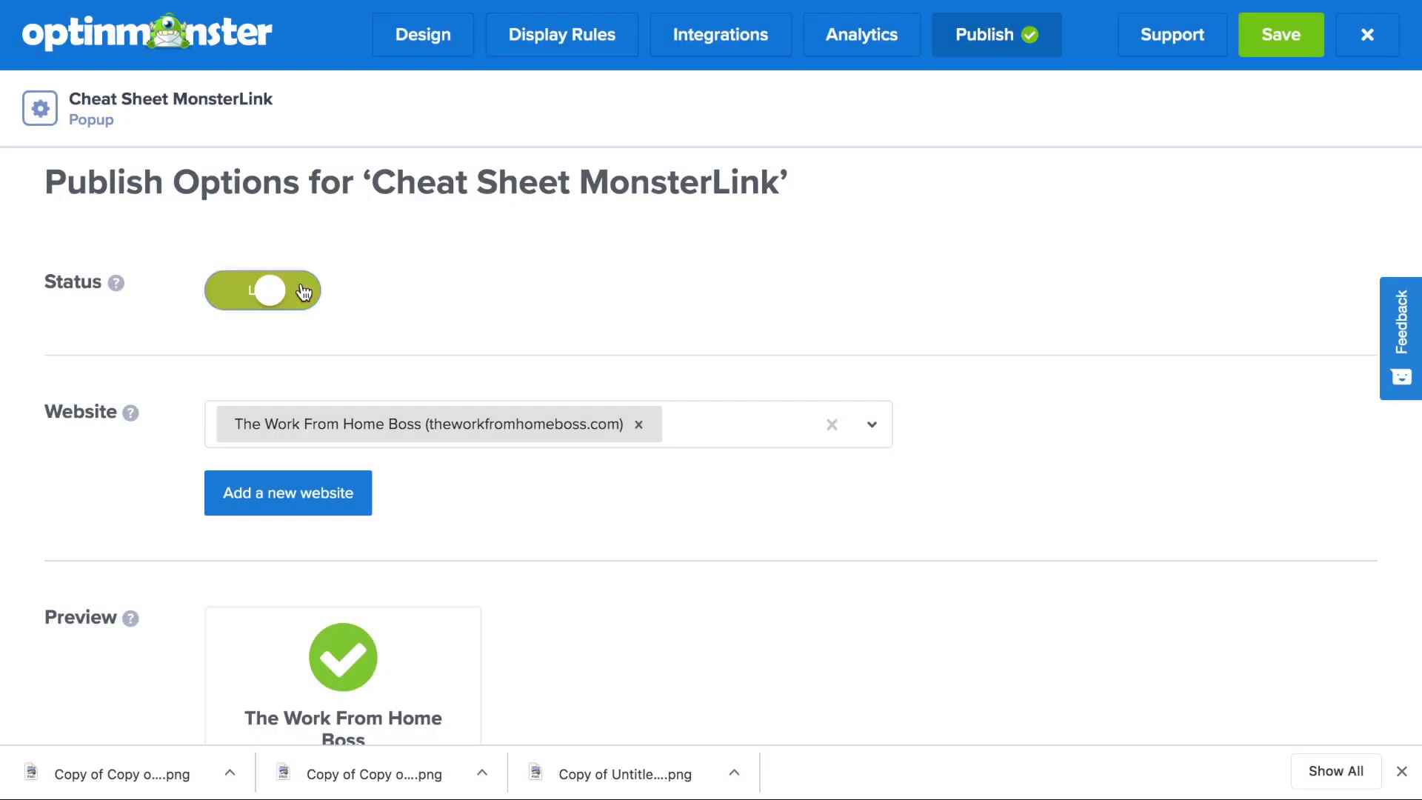
click(1262, 42)
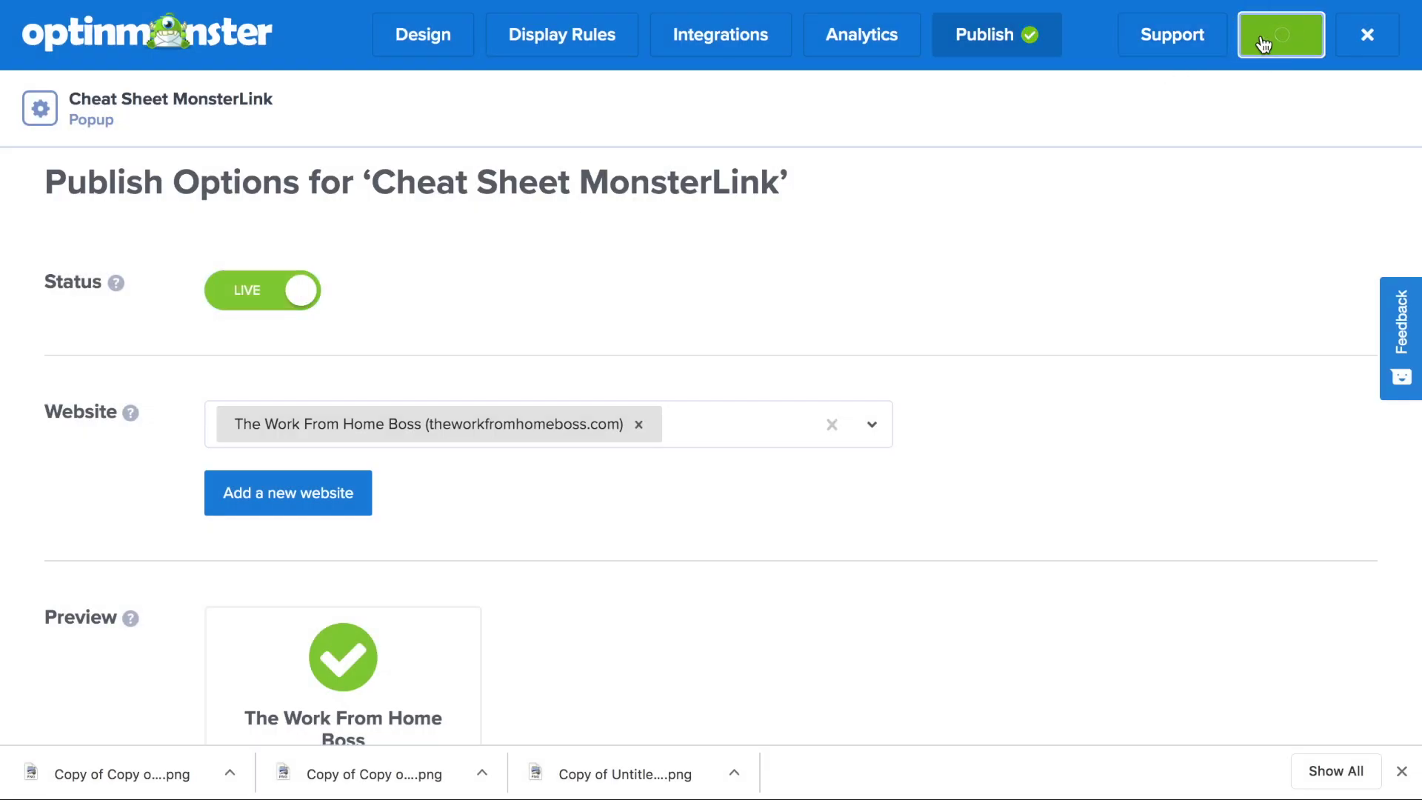
scroll(834, 295, down, 5)
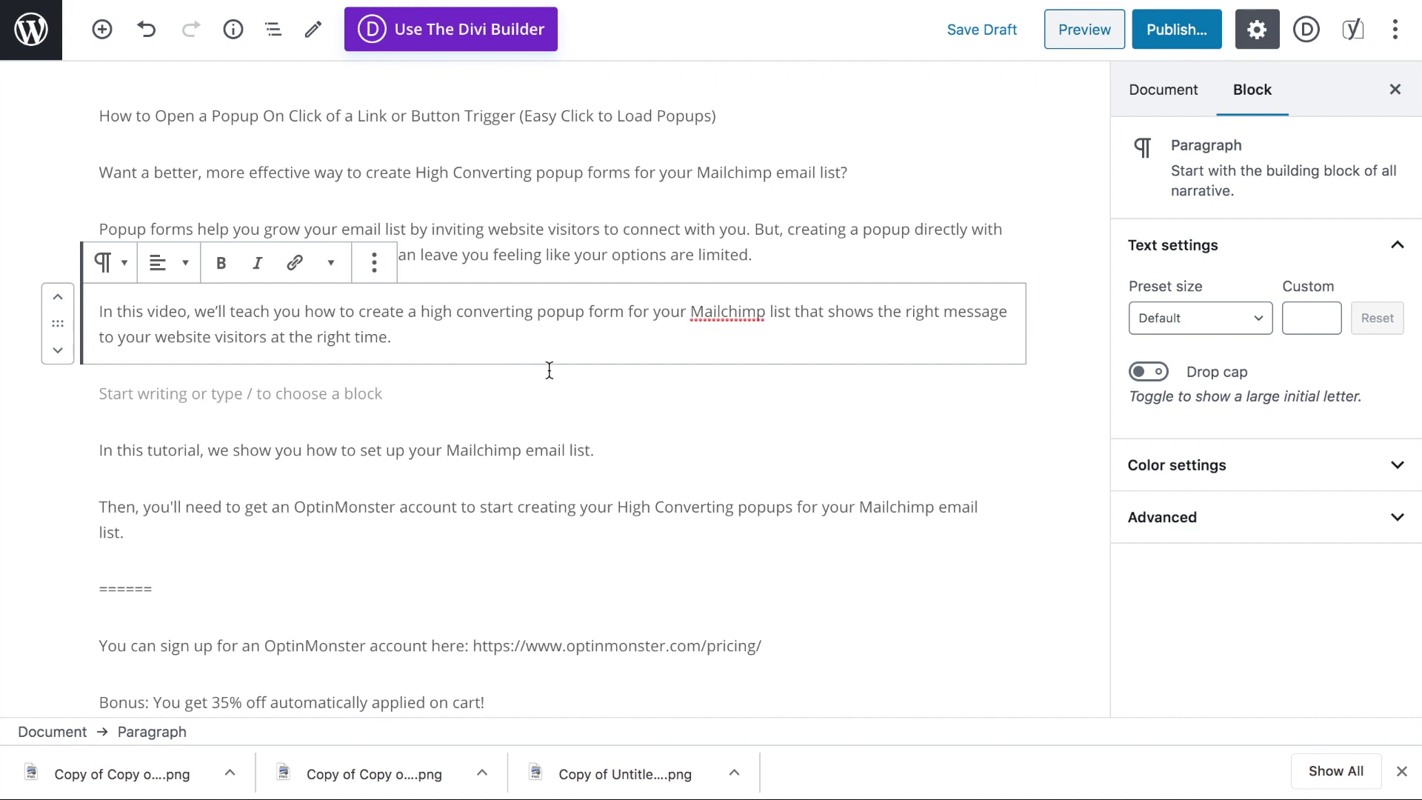
Step: Insert a Code block in the post and paste the copied MonsterLink anchor code
click(529, 363)
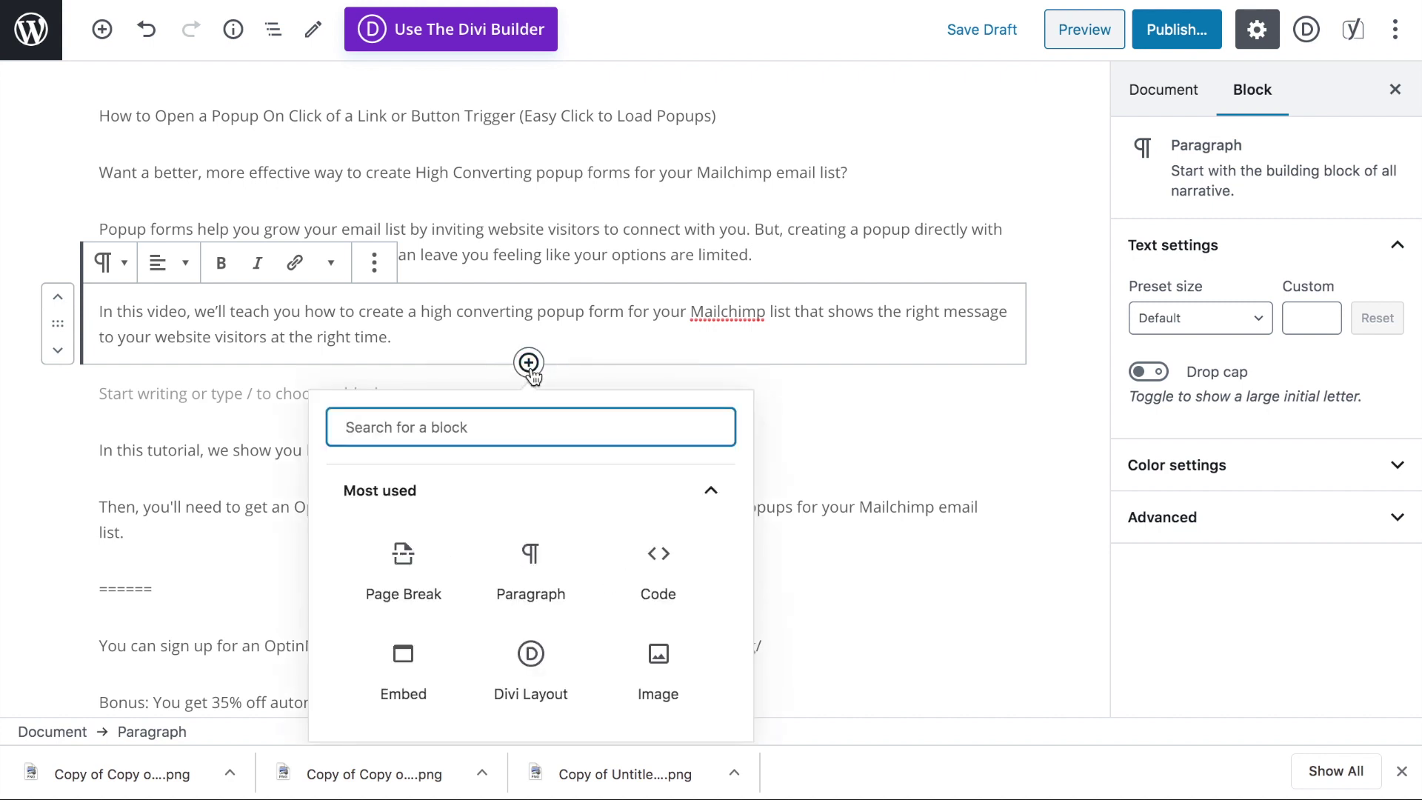
text(code)
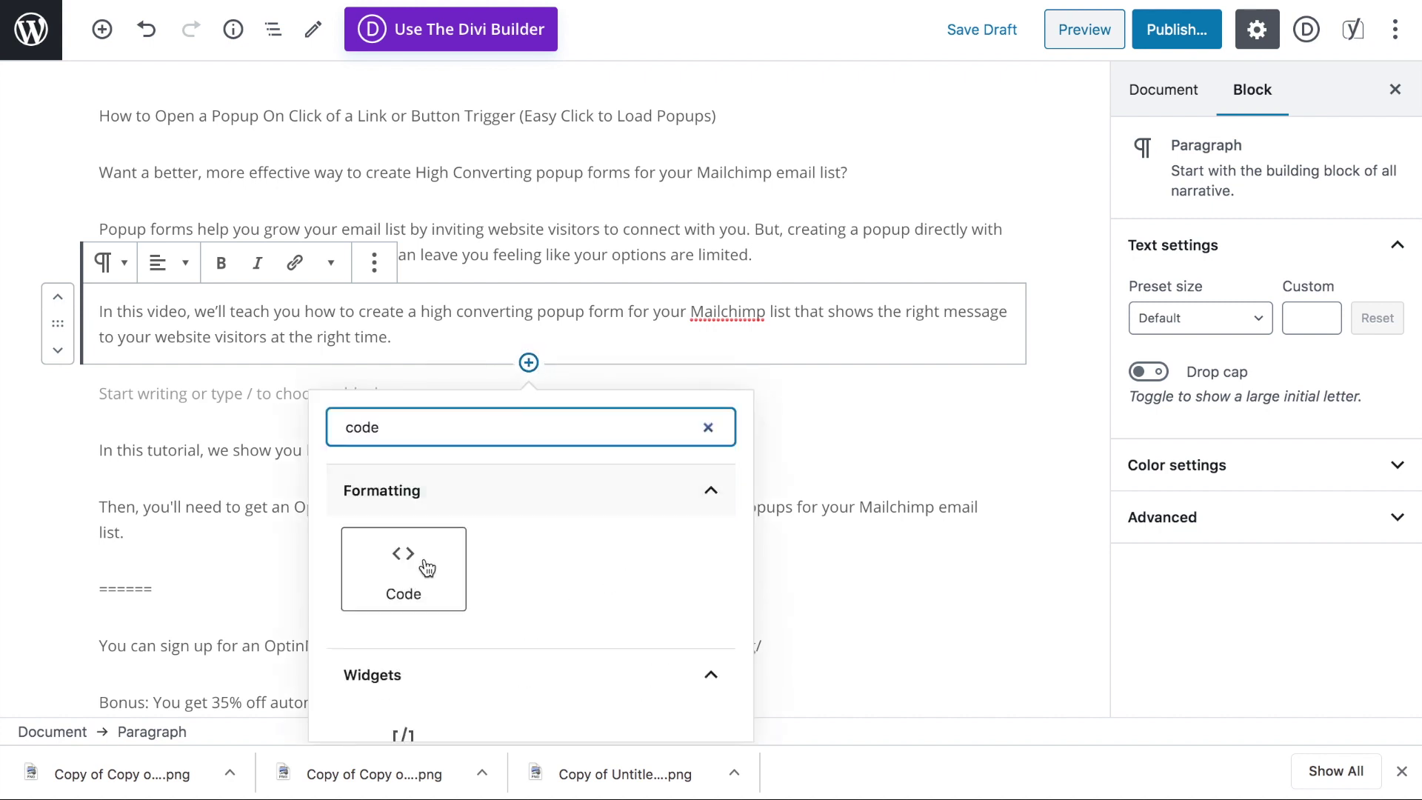
click(427, 567)
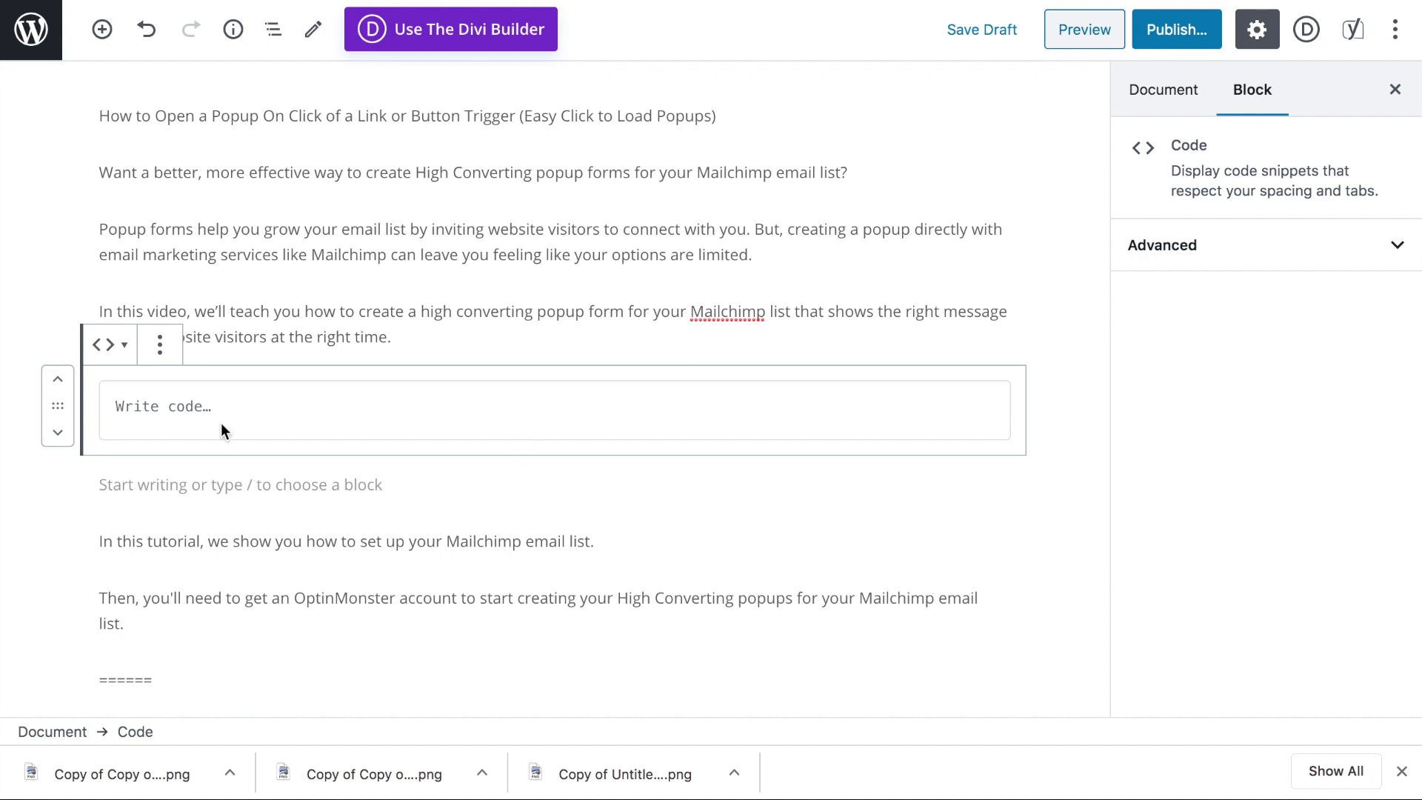
text(<a href="https://app.monstercampaigns.com/c/qwxl3jy89a5xmcs7tzah/" target="_blank">Click Me!</a>)
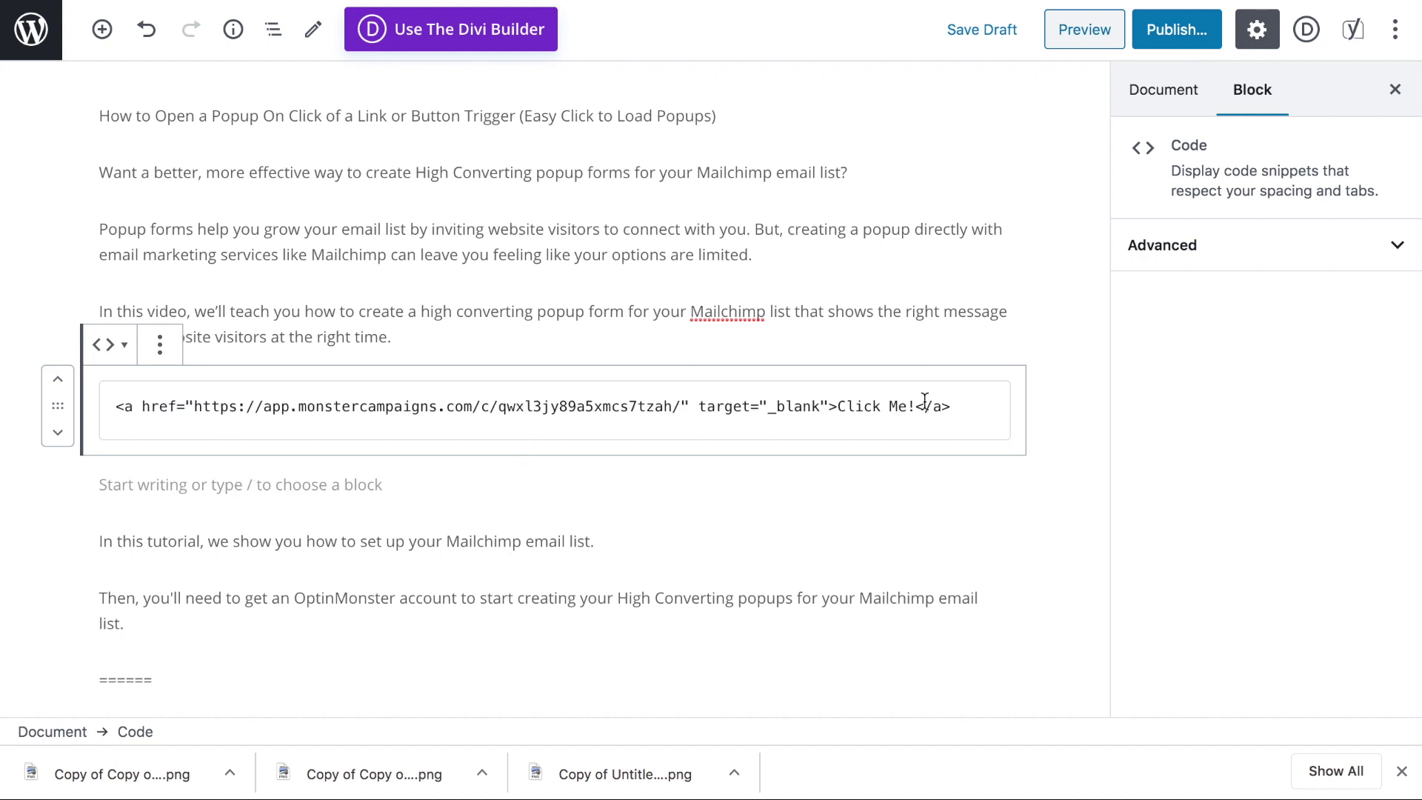
Step: Change the link text to 'Click Here for your FREE Cheat Sheet' and save the draft
drag(916, 407, 837, 407)
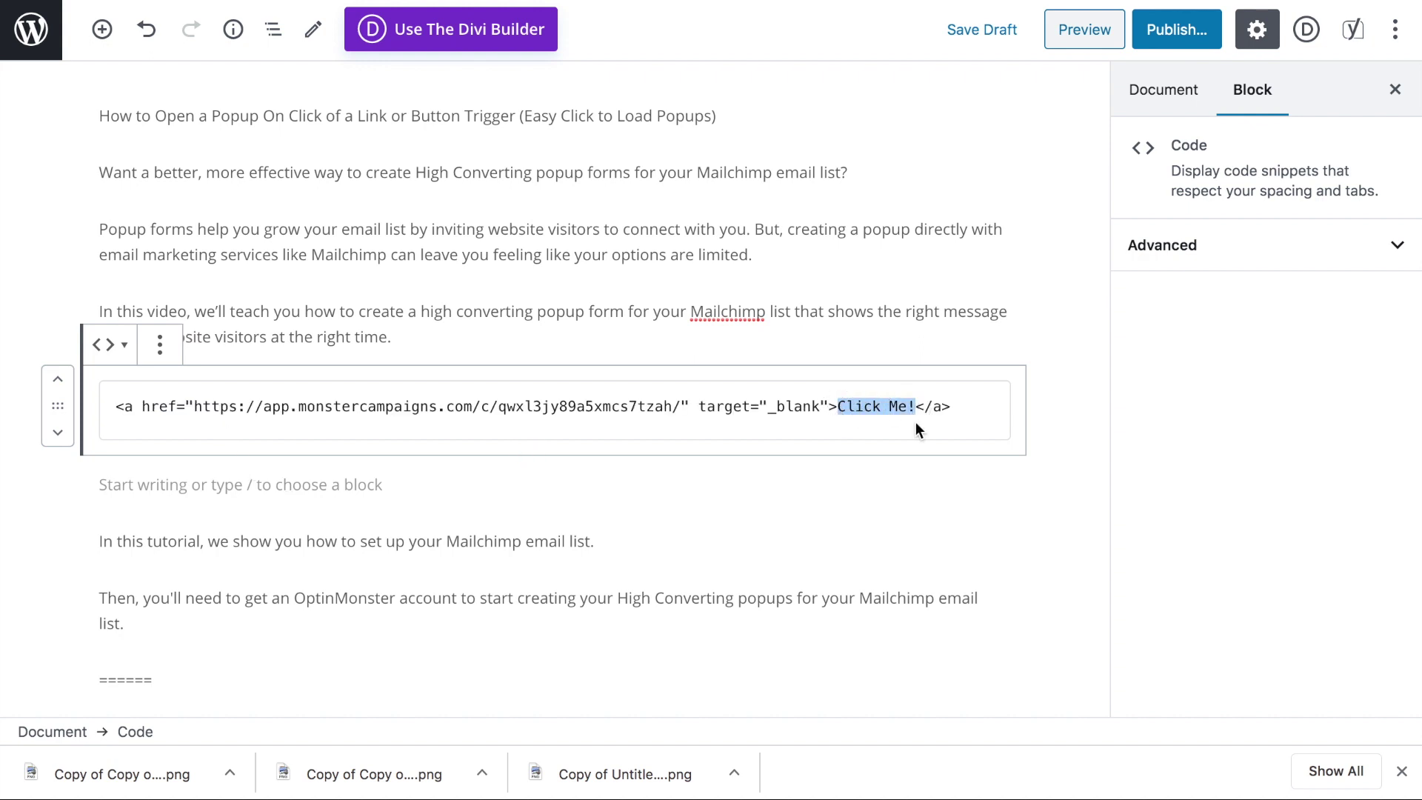
text(Click Here f)
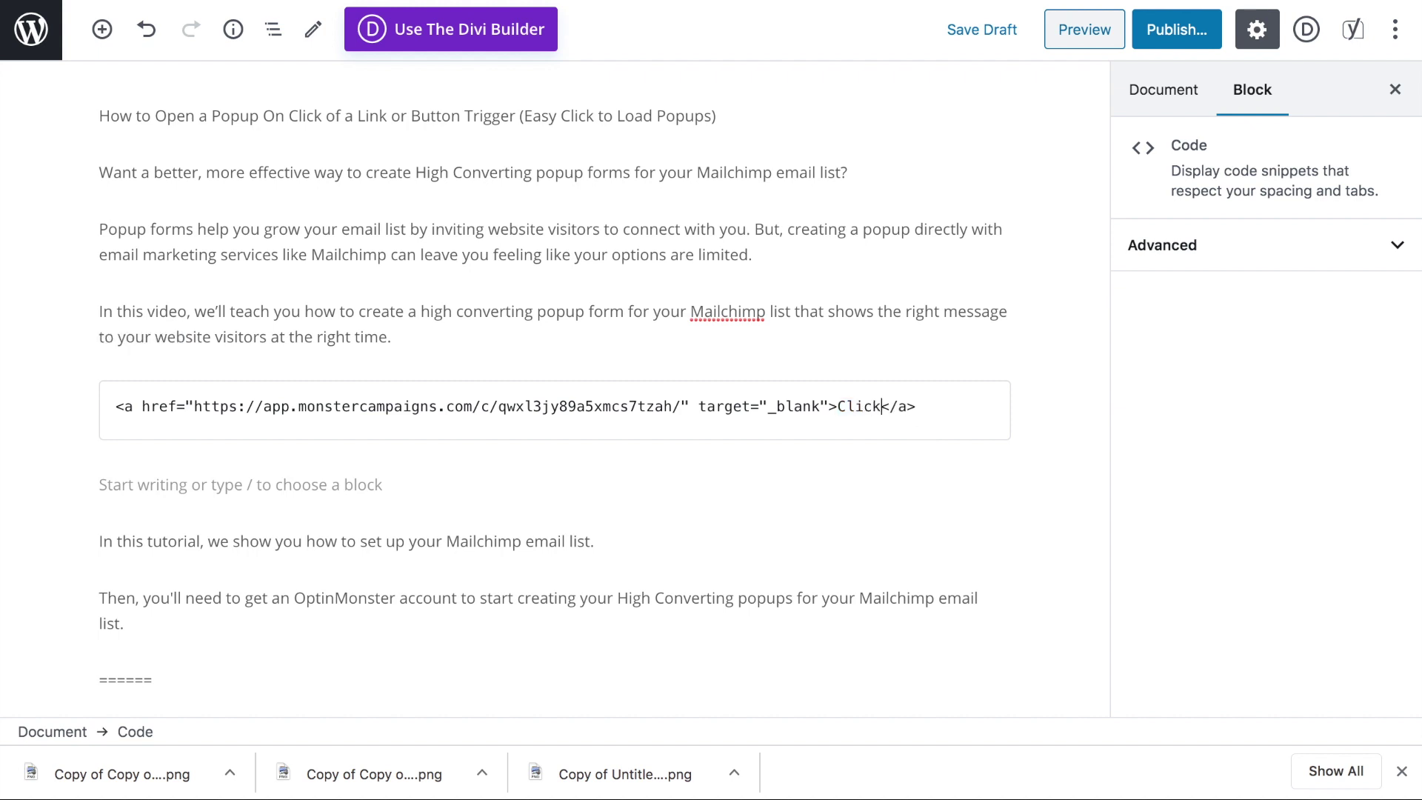
text(or your FREE Che)
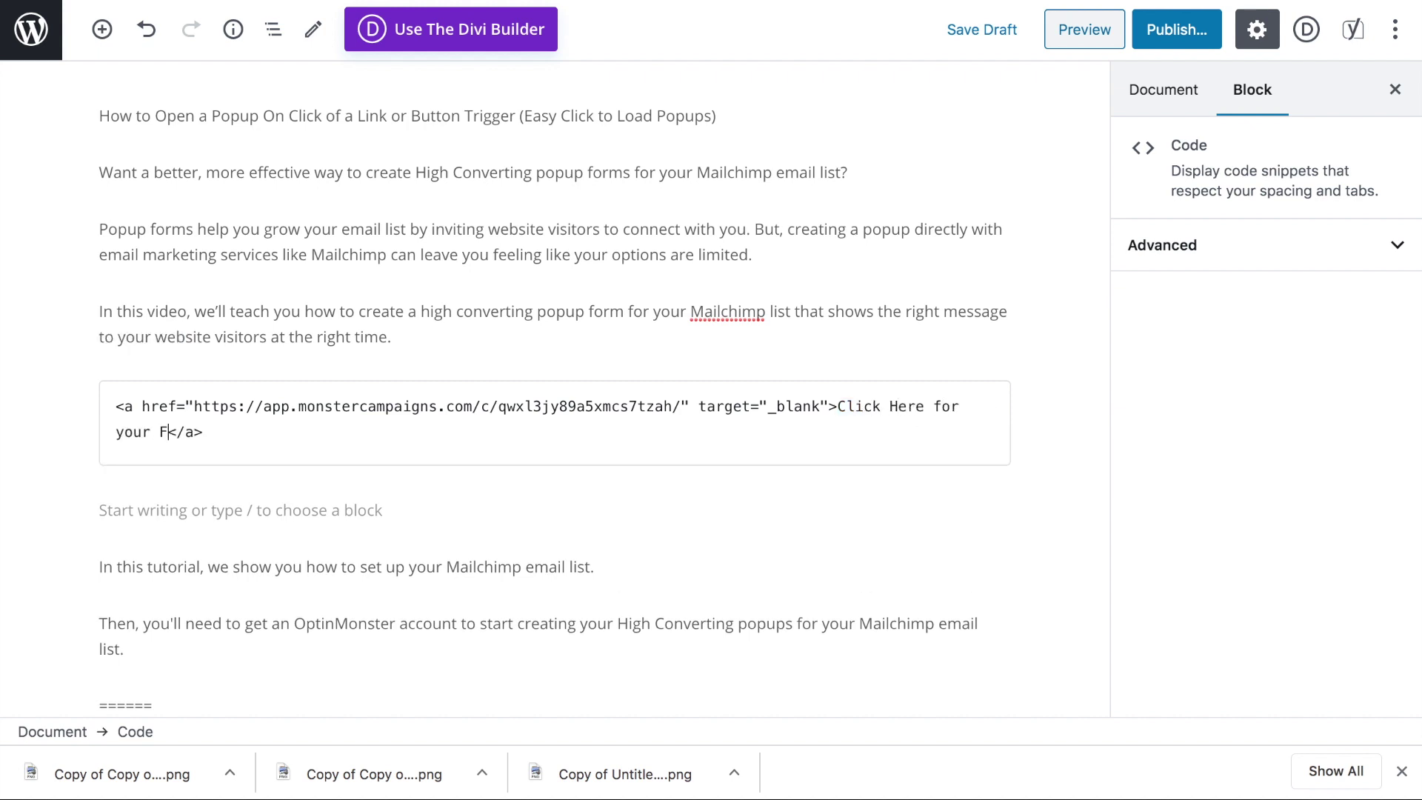
text(at Sheet)
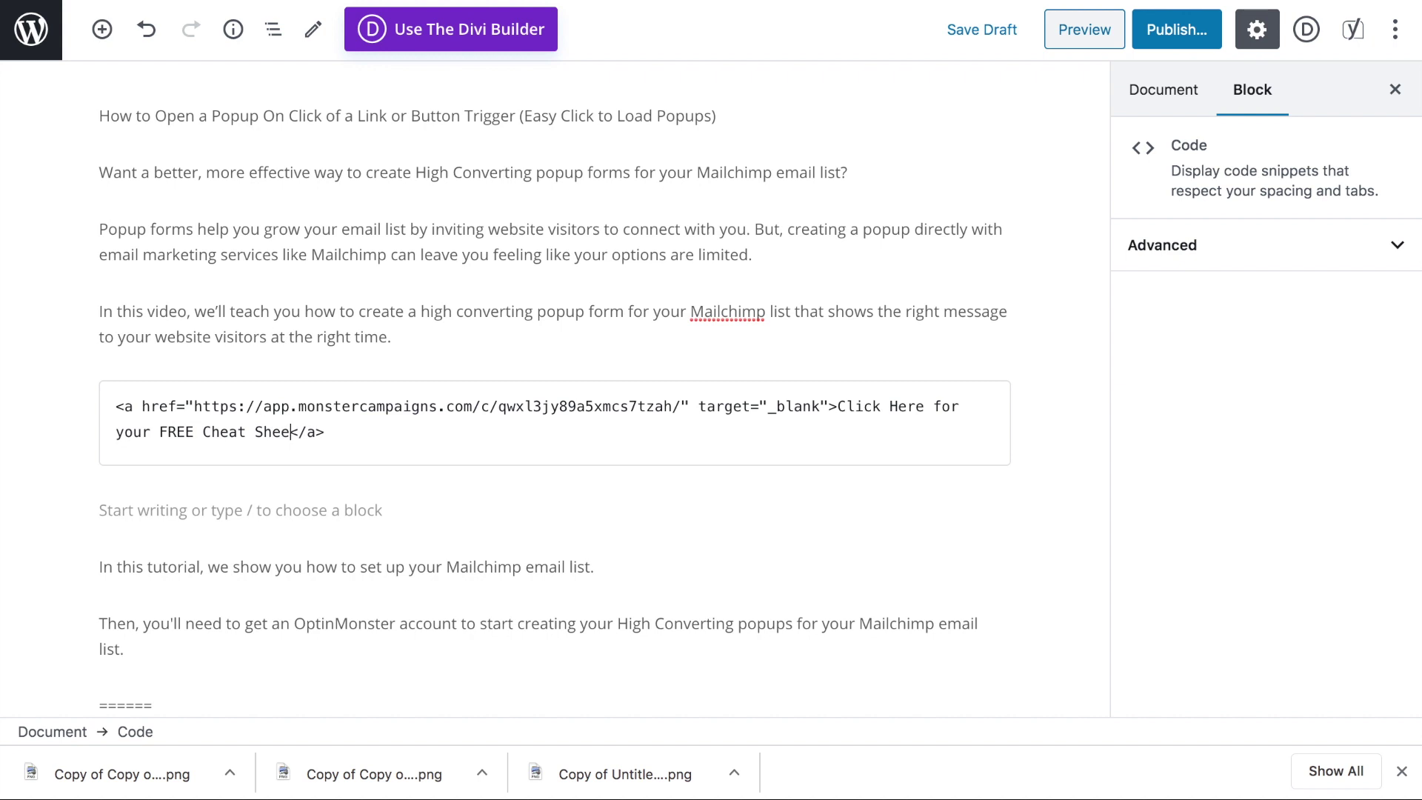
click(1087, 473)
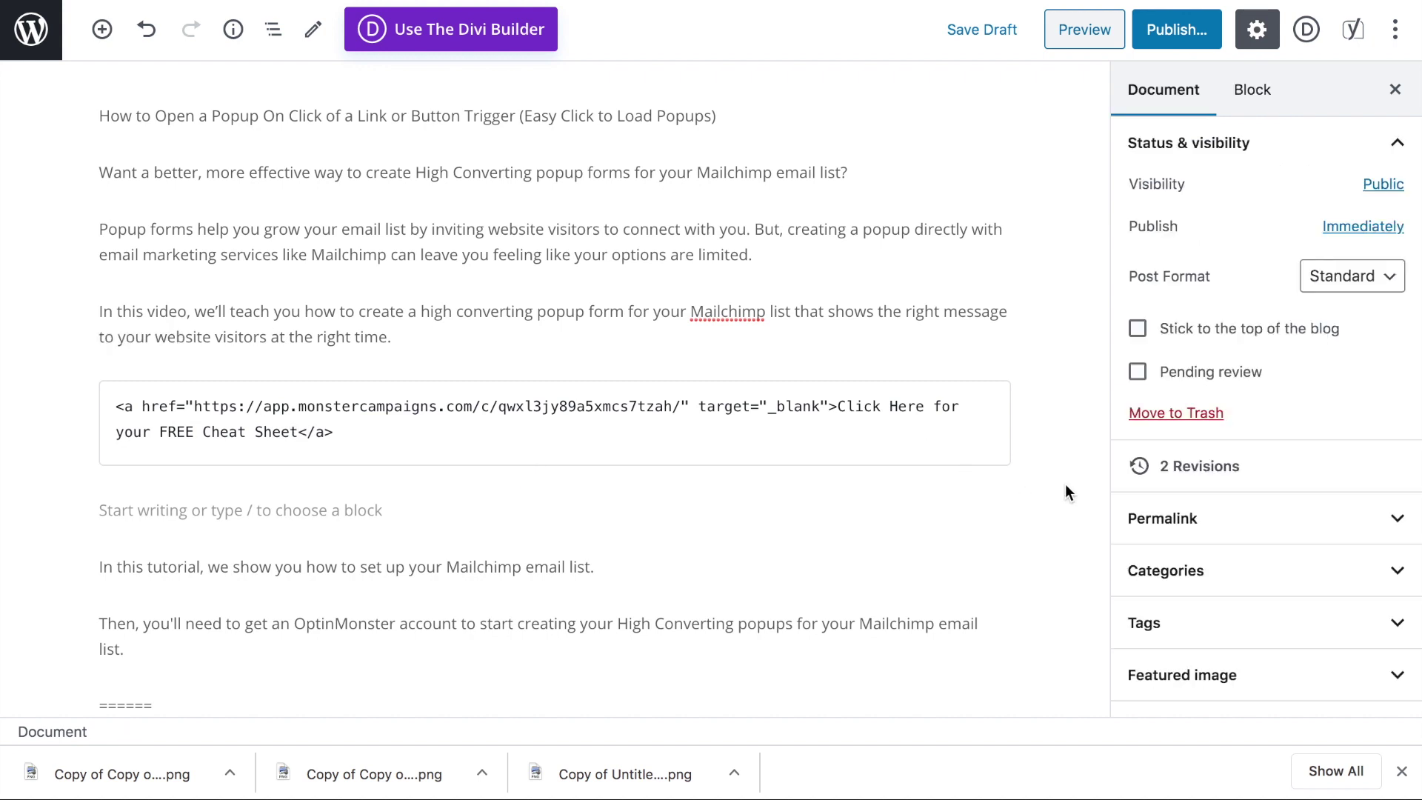
click(1000, 28)
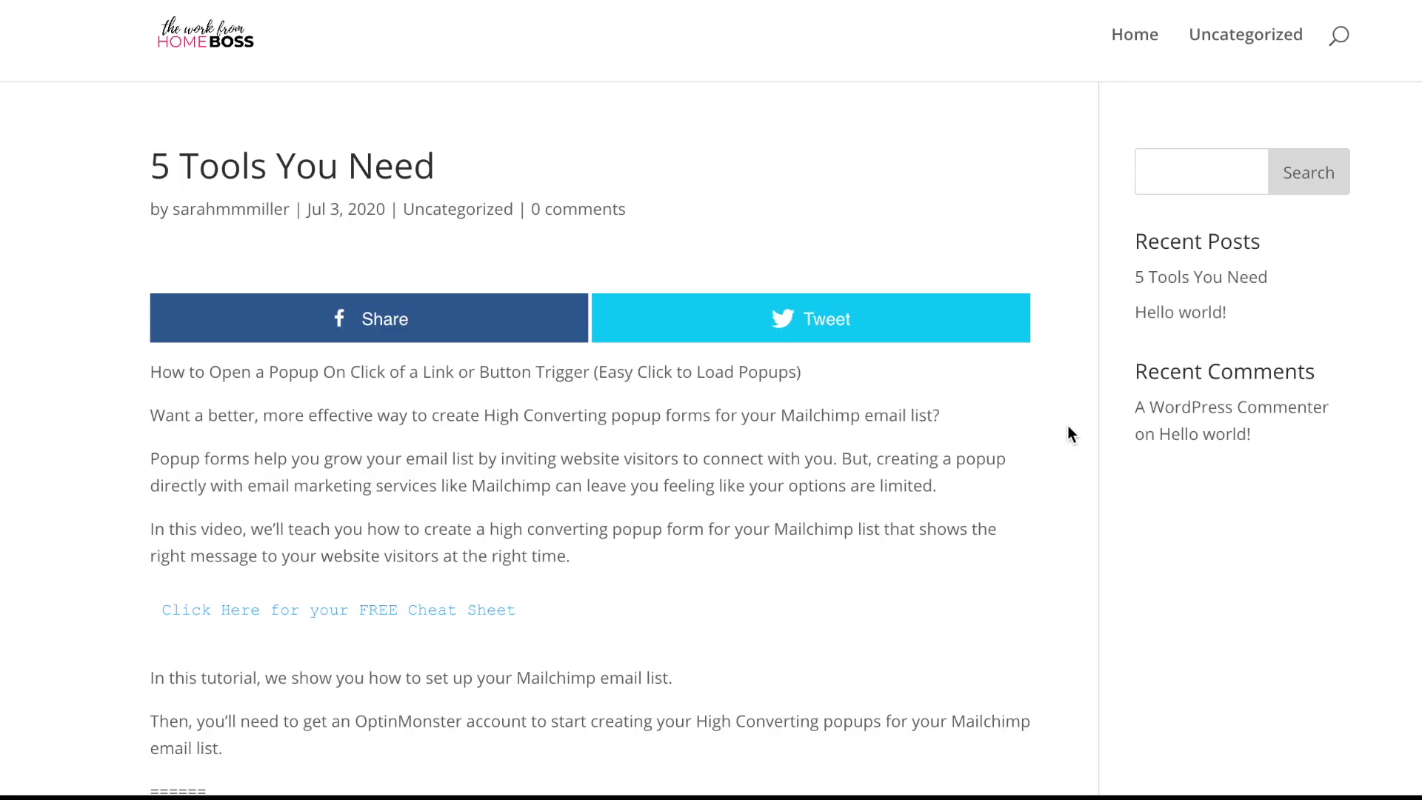
Step: Open the 'Grab our Cheat Sheet' popup via the post's FREE Cheat Sheet link and select its name field
scroll(1056, 491, down, 3)
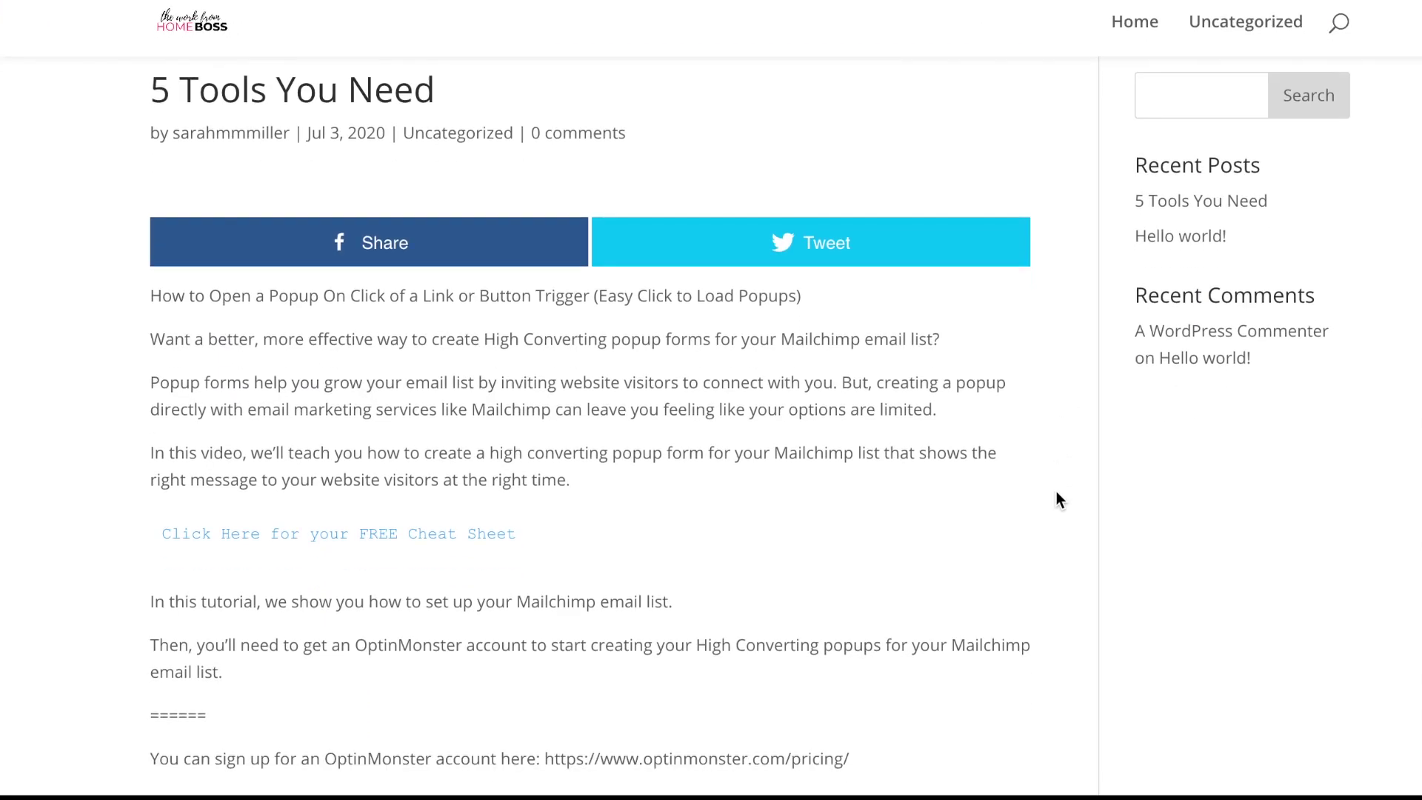
click(471, 425)
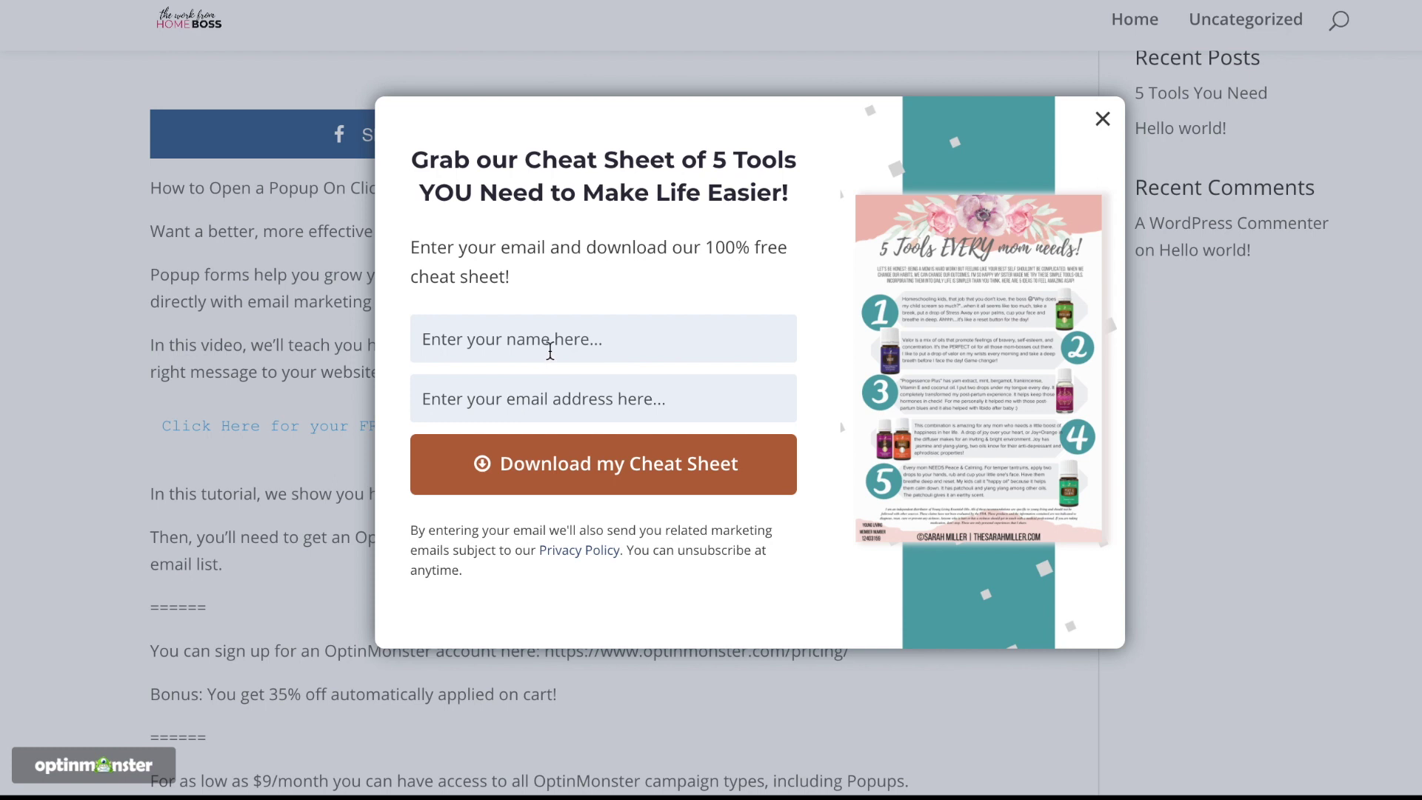
click(551, 351)
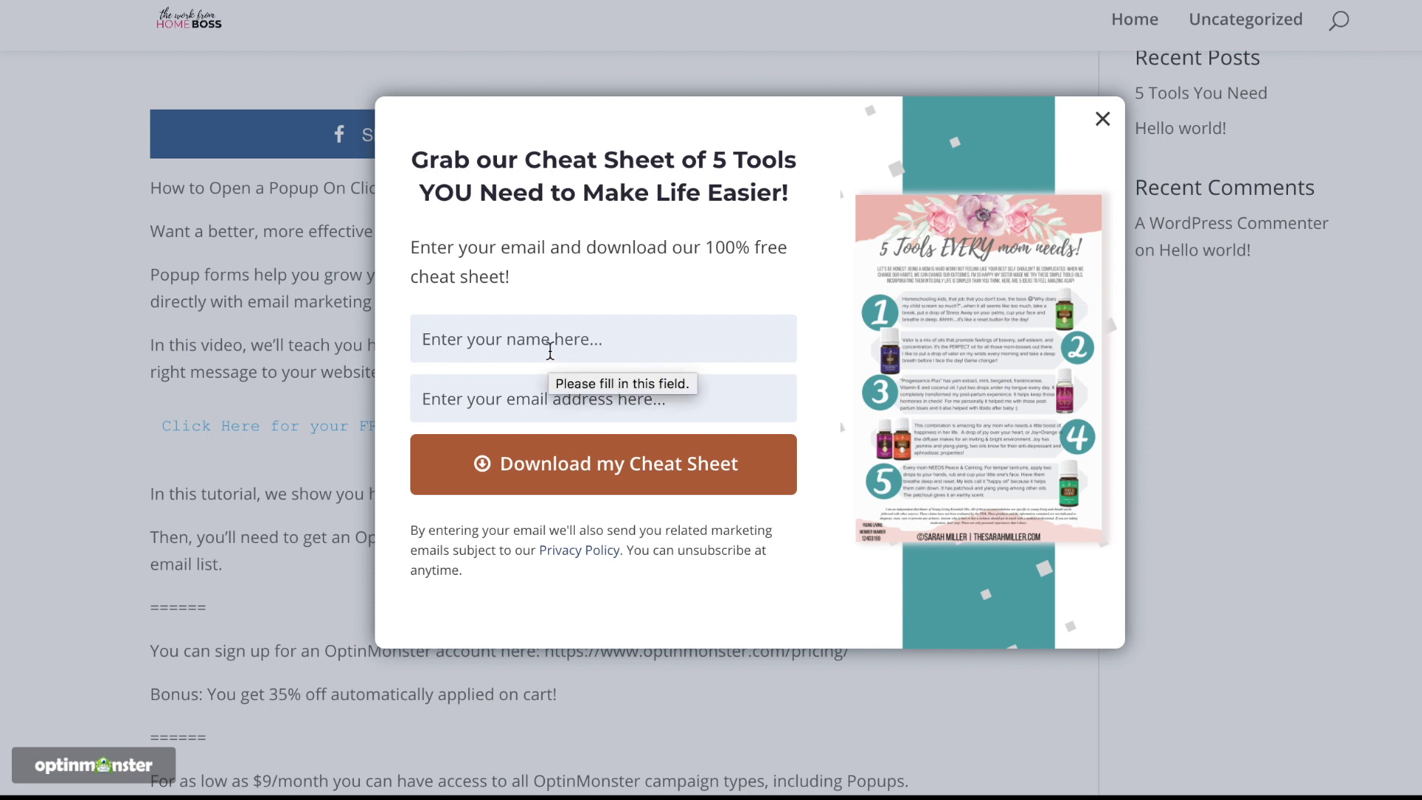